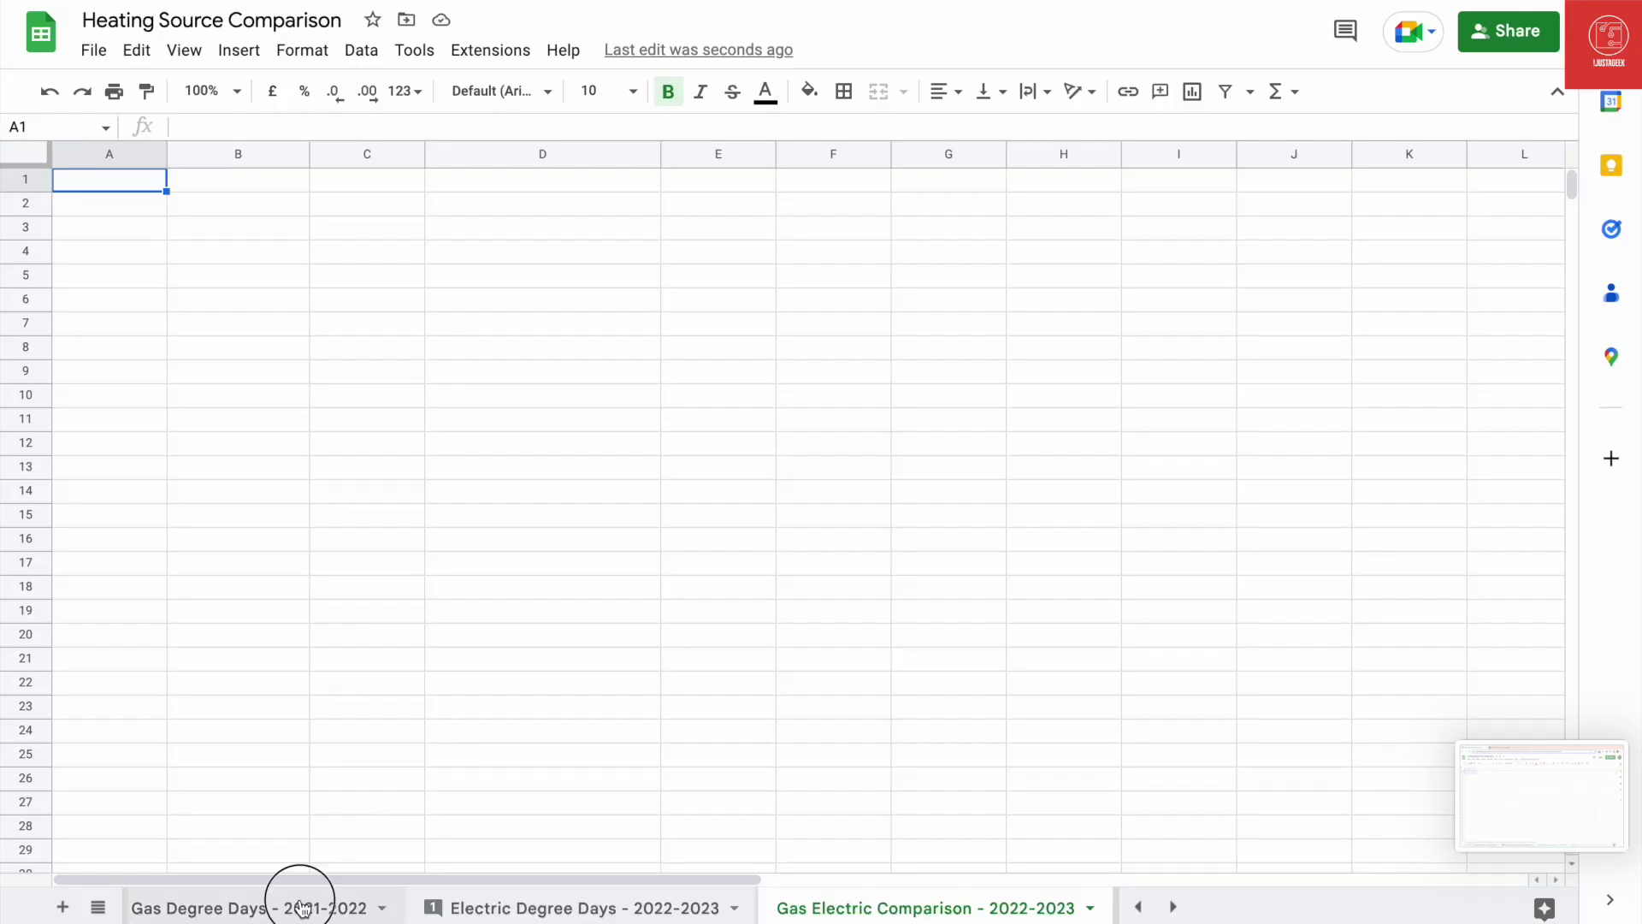
# Step: Check the first day's gas usage reading, 9.42474, on the Gas Degree Days - 2021-2022 sheet
pyautogui.click(602, 275)
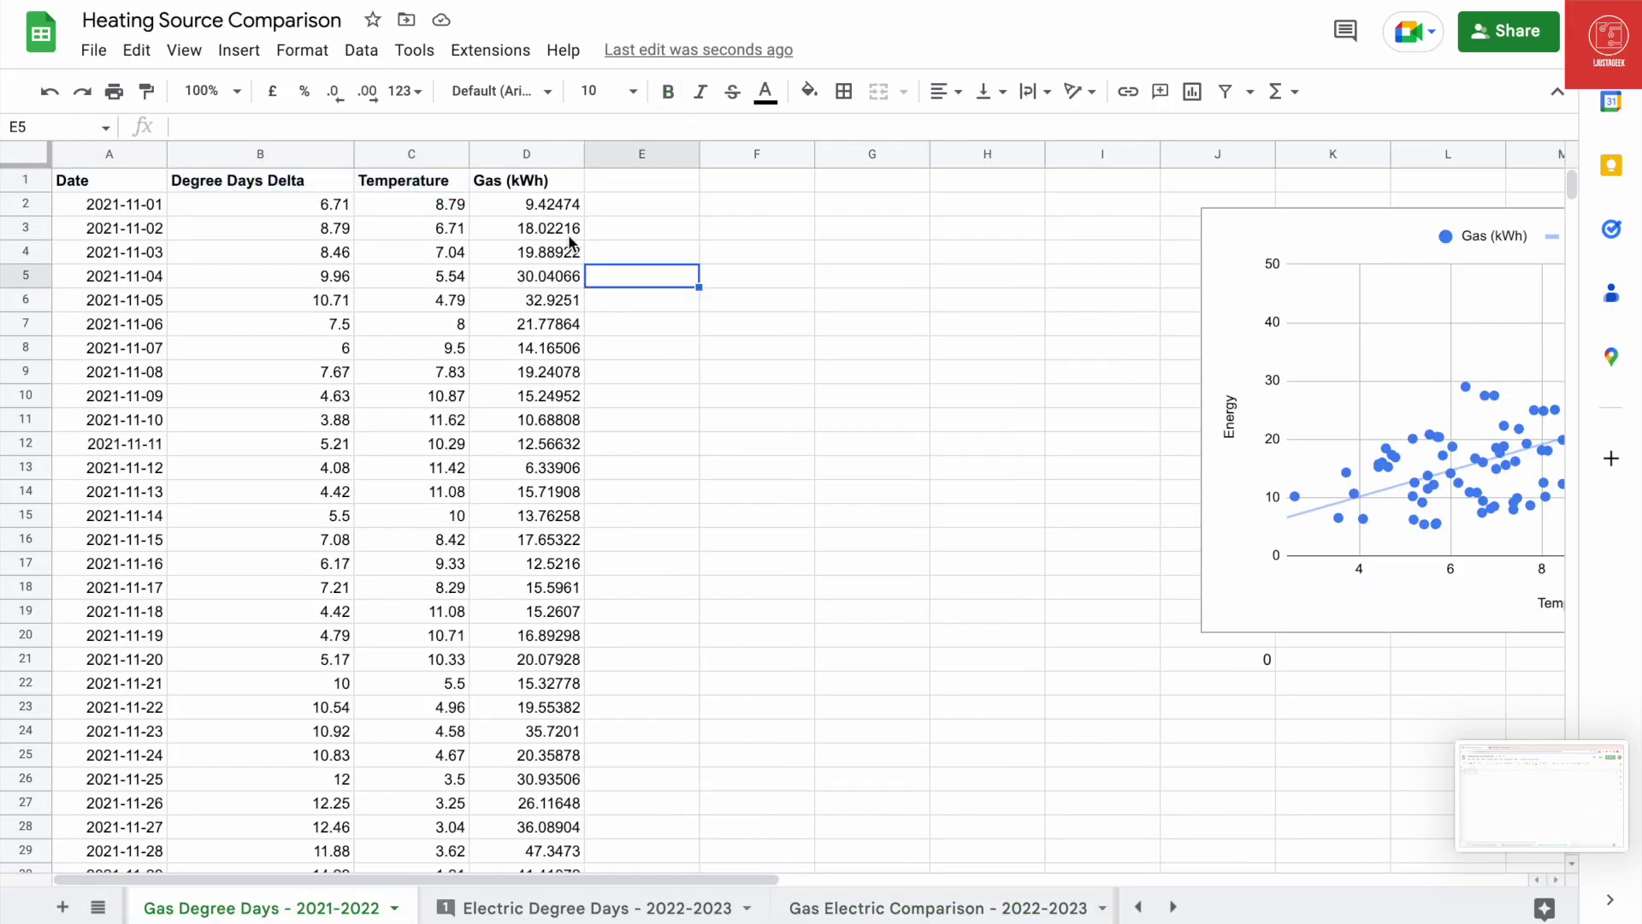
pyautogui.click(553, 204)
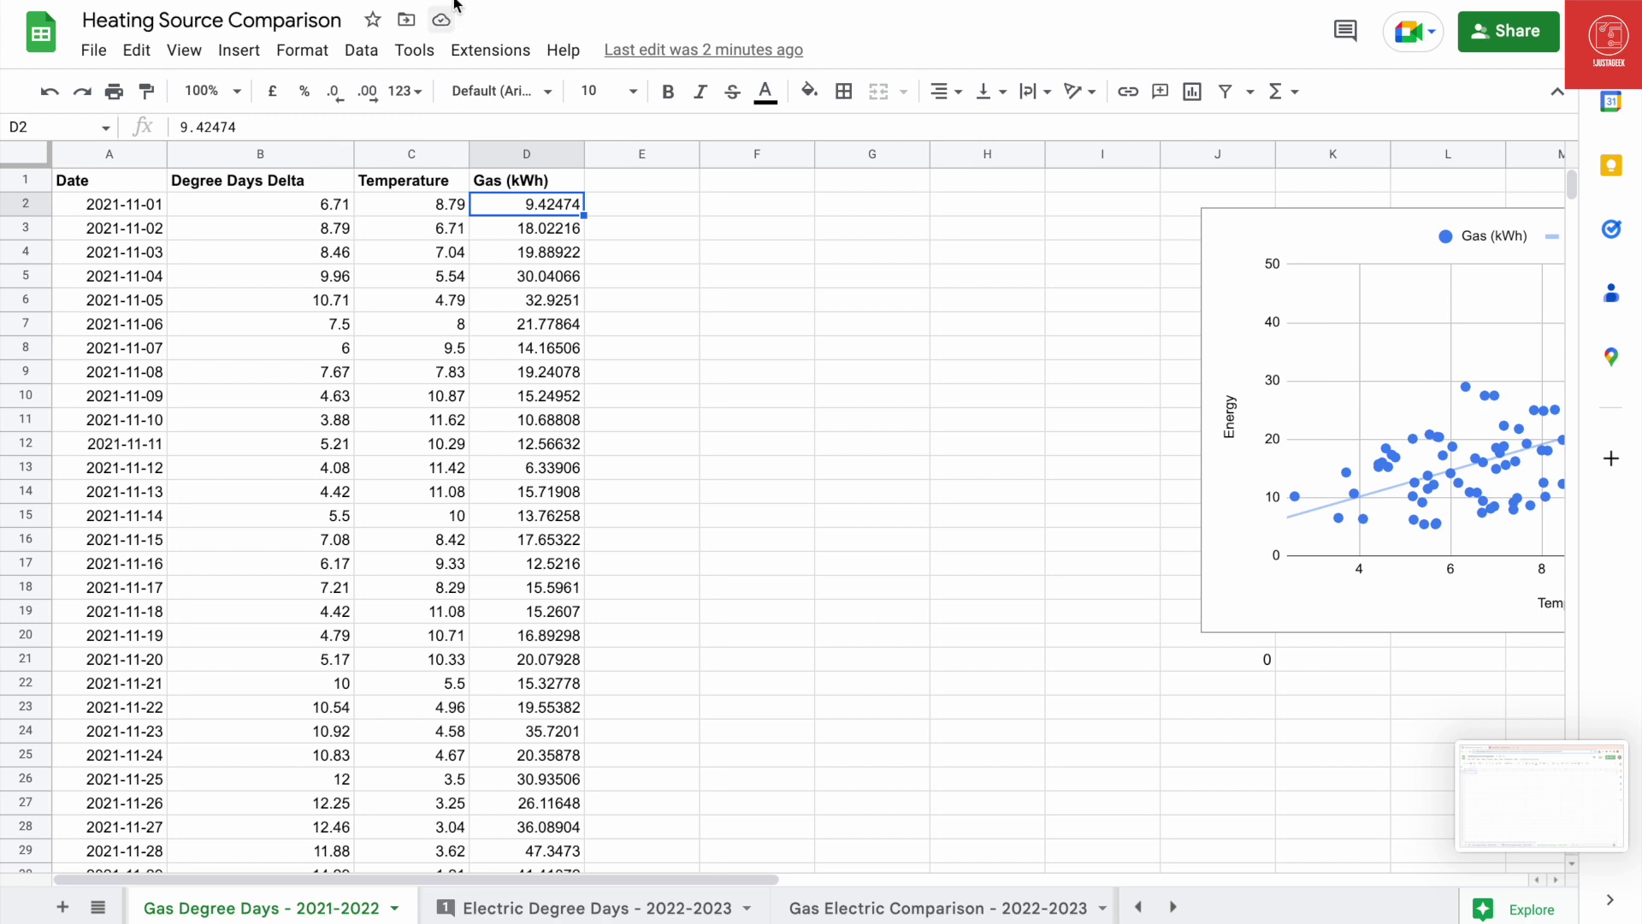
pyautogui.hotkey('ctrl', 'Tab')
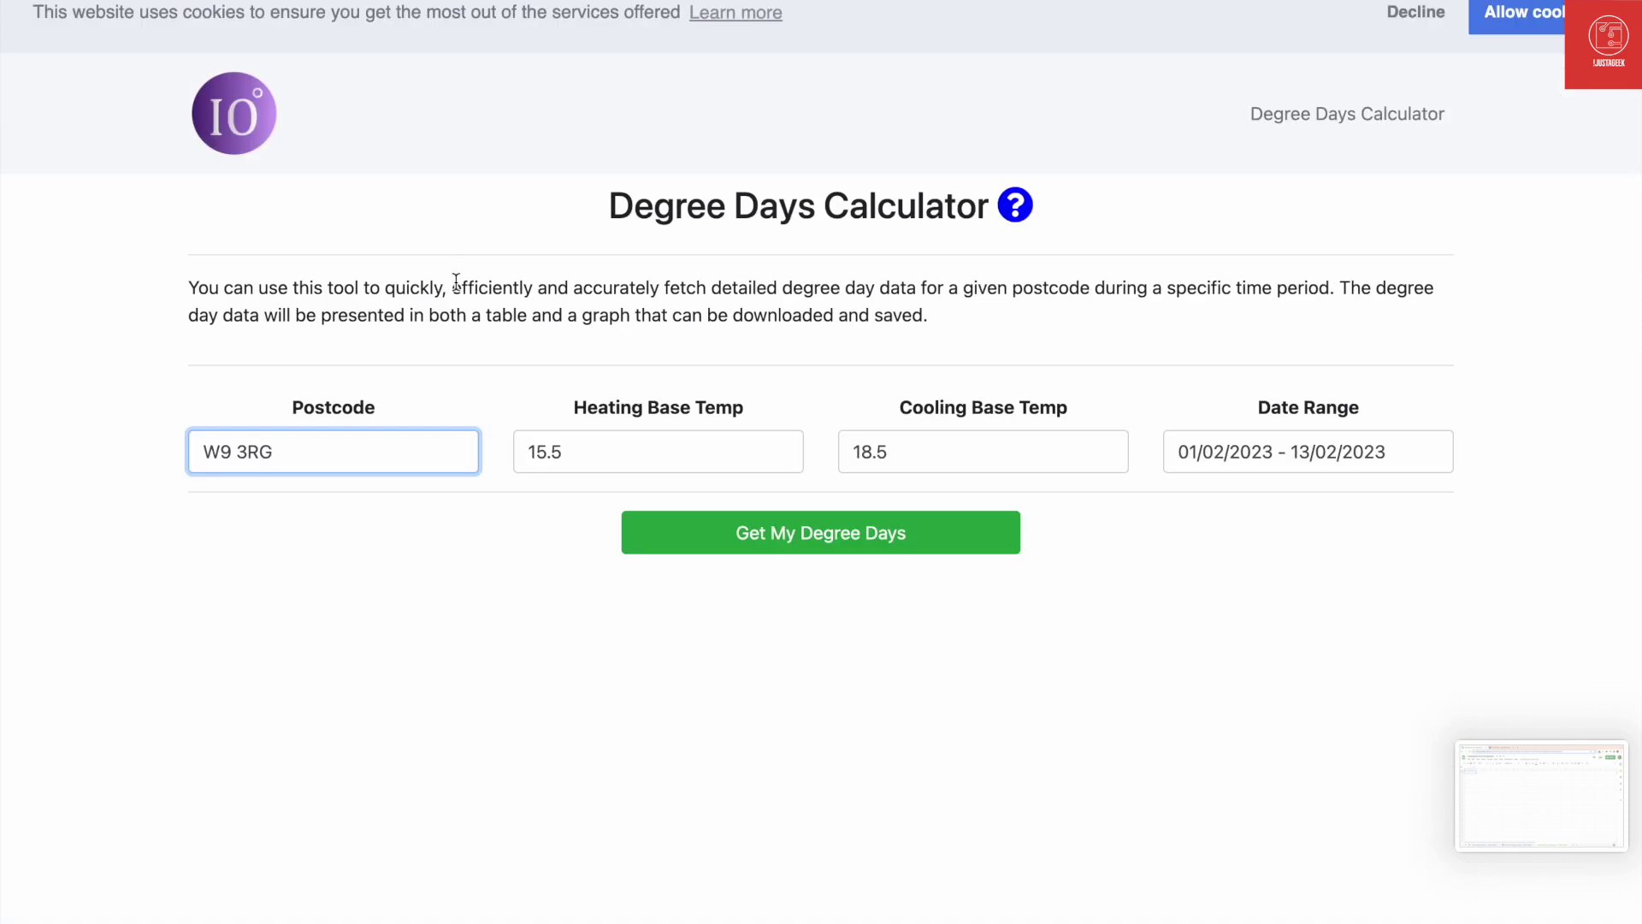
# Step: Fetch daily heating degree days for 01/02/2023–13/02/2023 at base 15.5 and review the chart
pyautogui.click(785, 552)
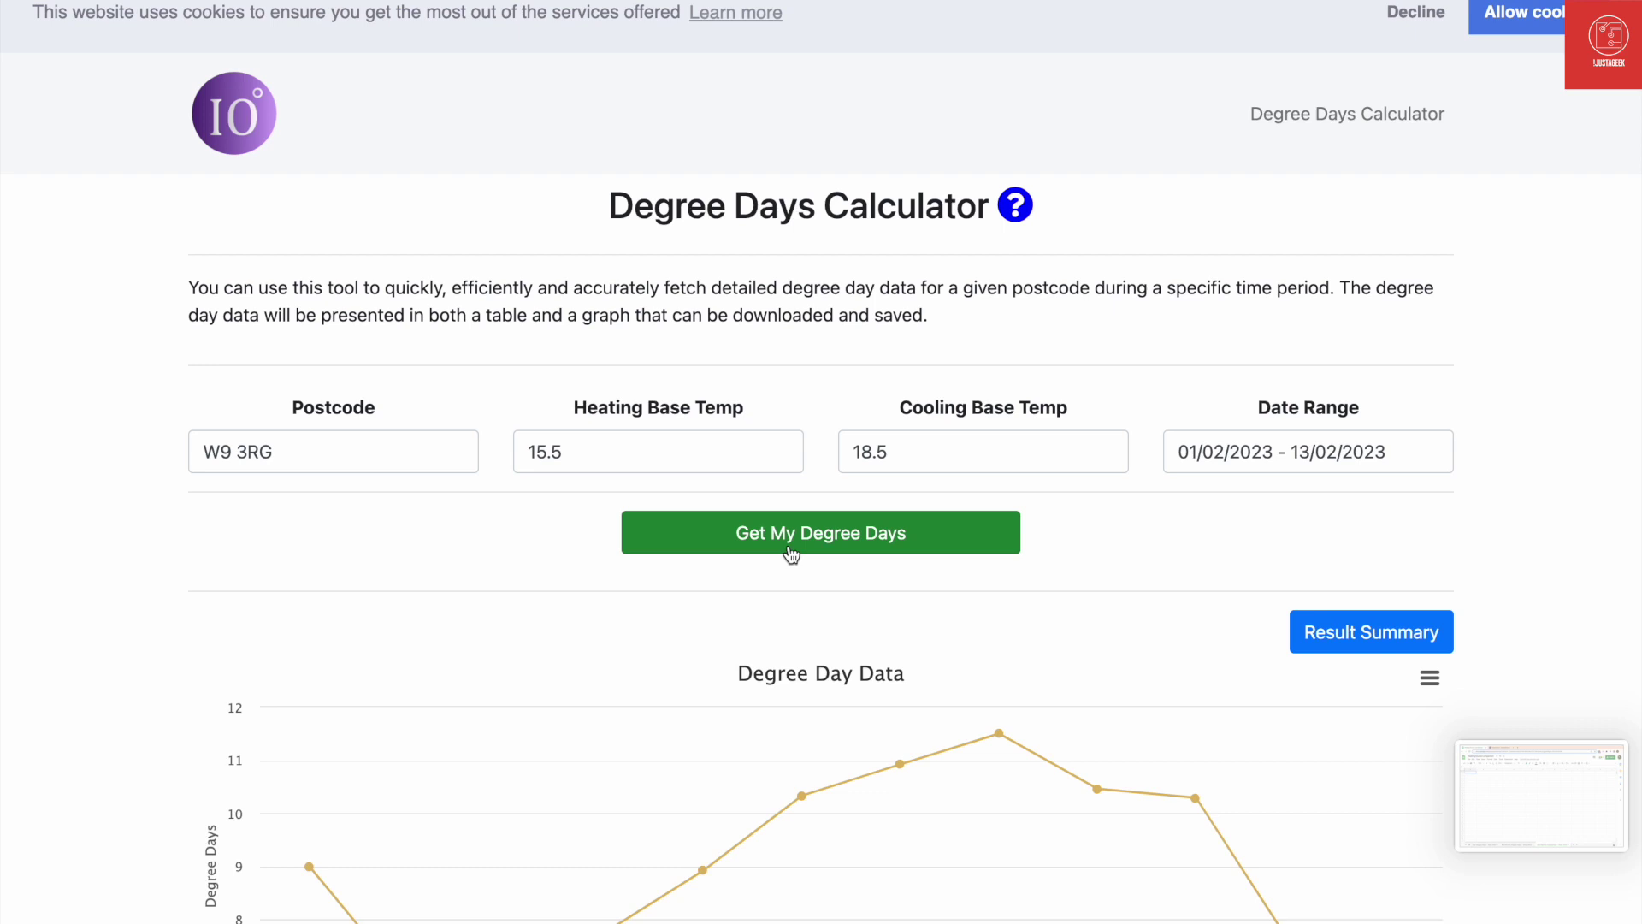
pyautogui.scroll(-5, 791, 555)
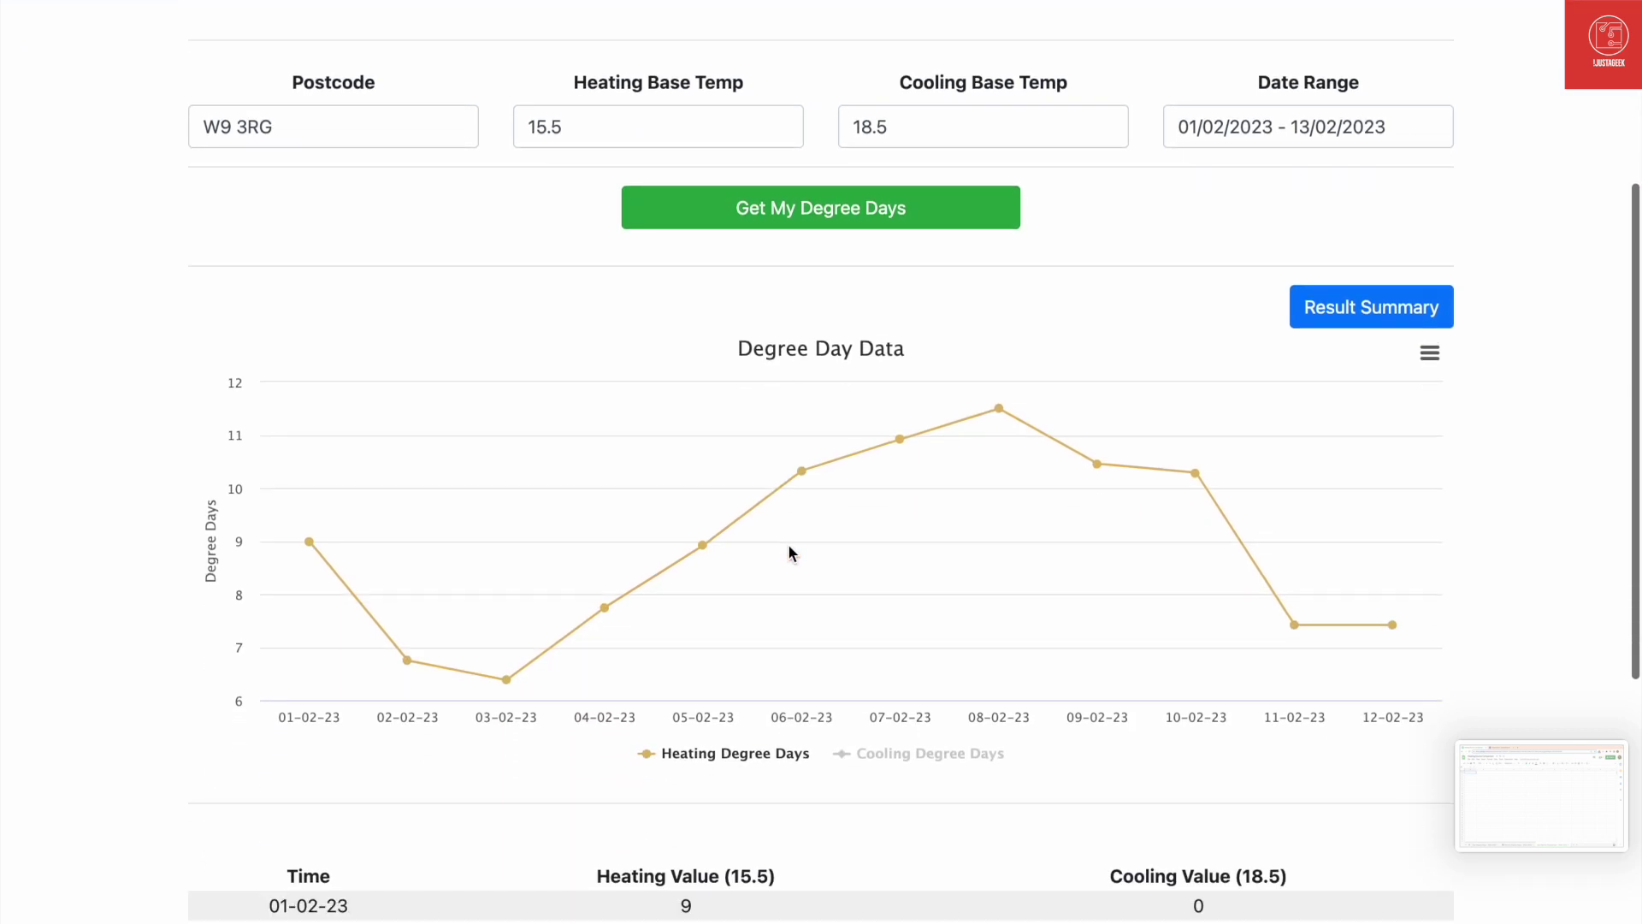
pyautogui.click(220, 5)
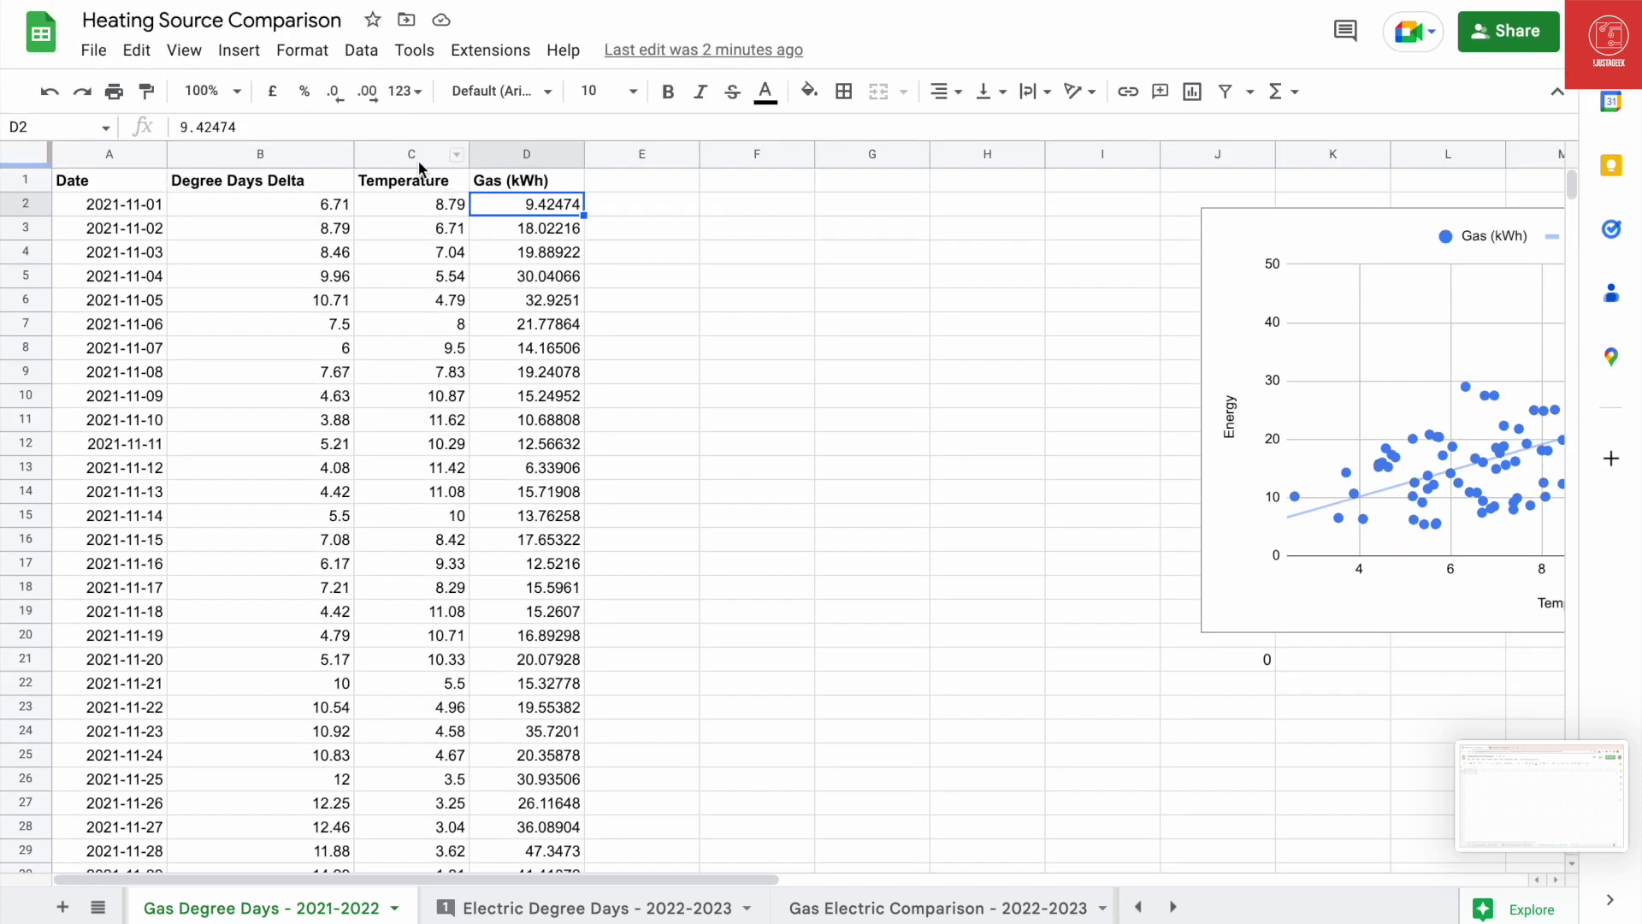
pyautogui.click(415, 214)
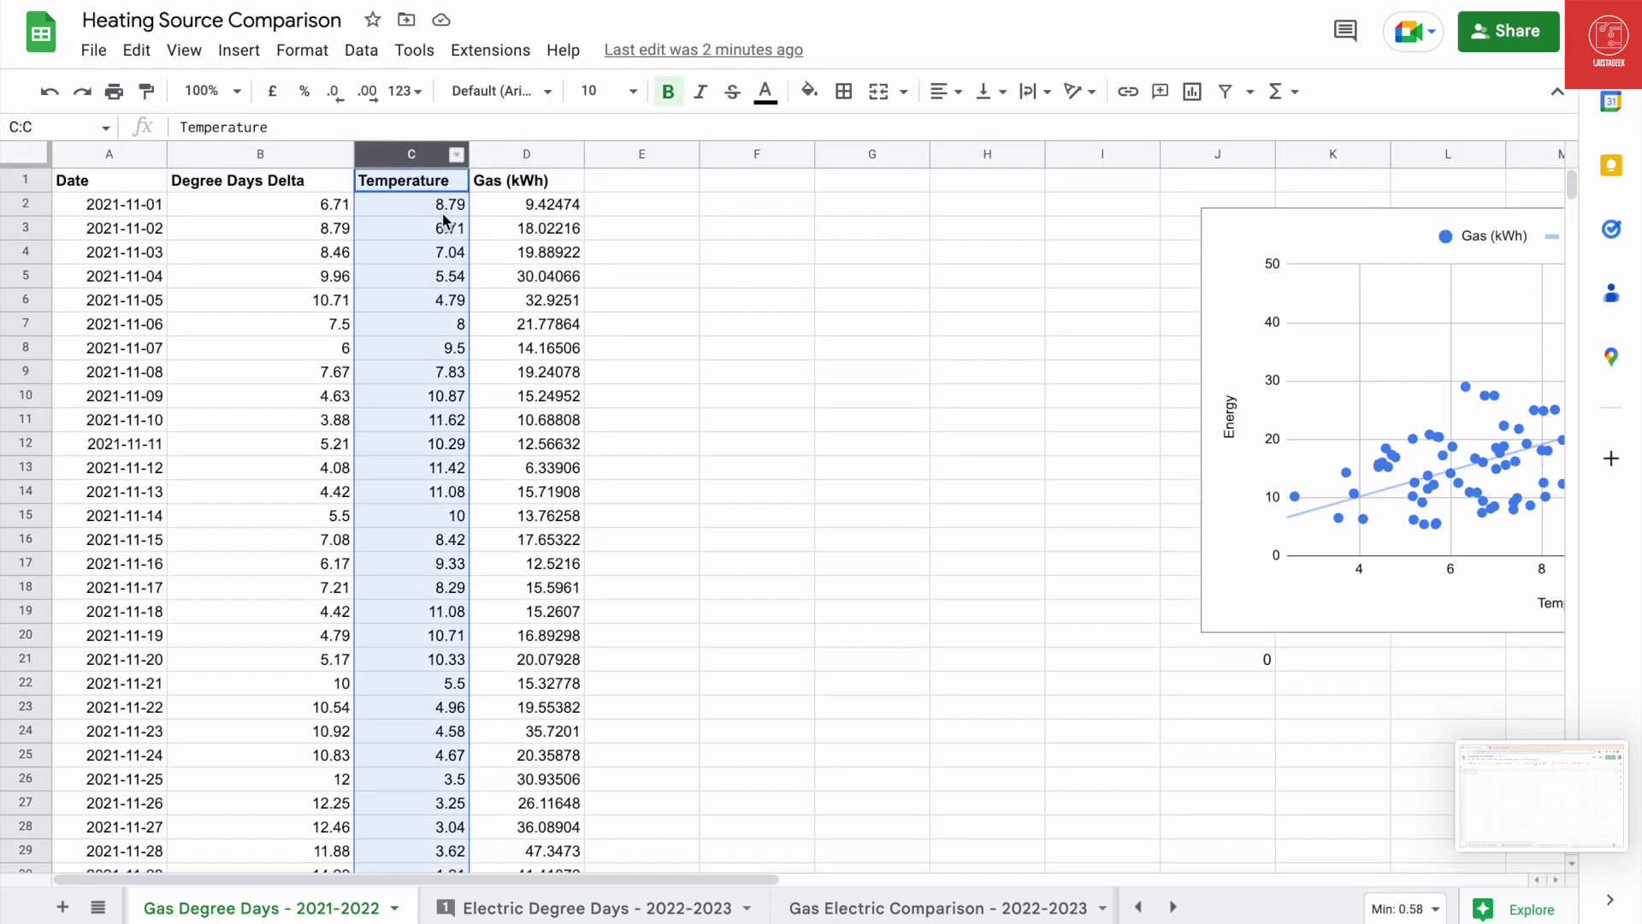
pyautogui.click(672, 204)
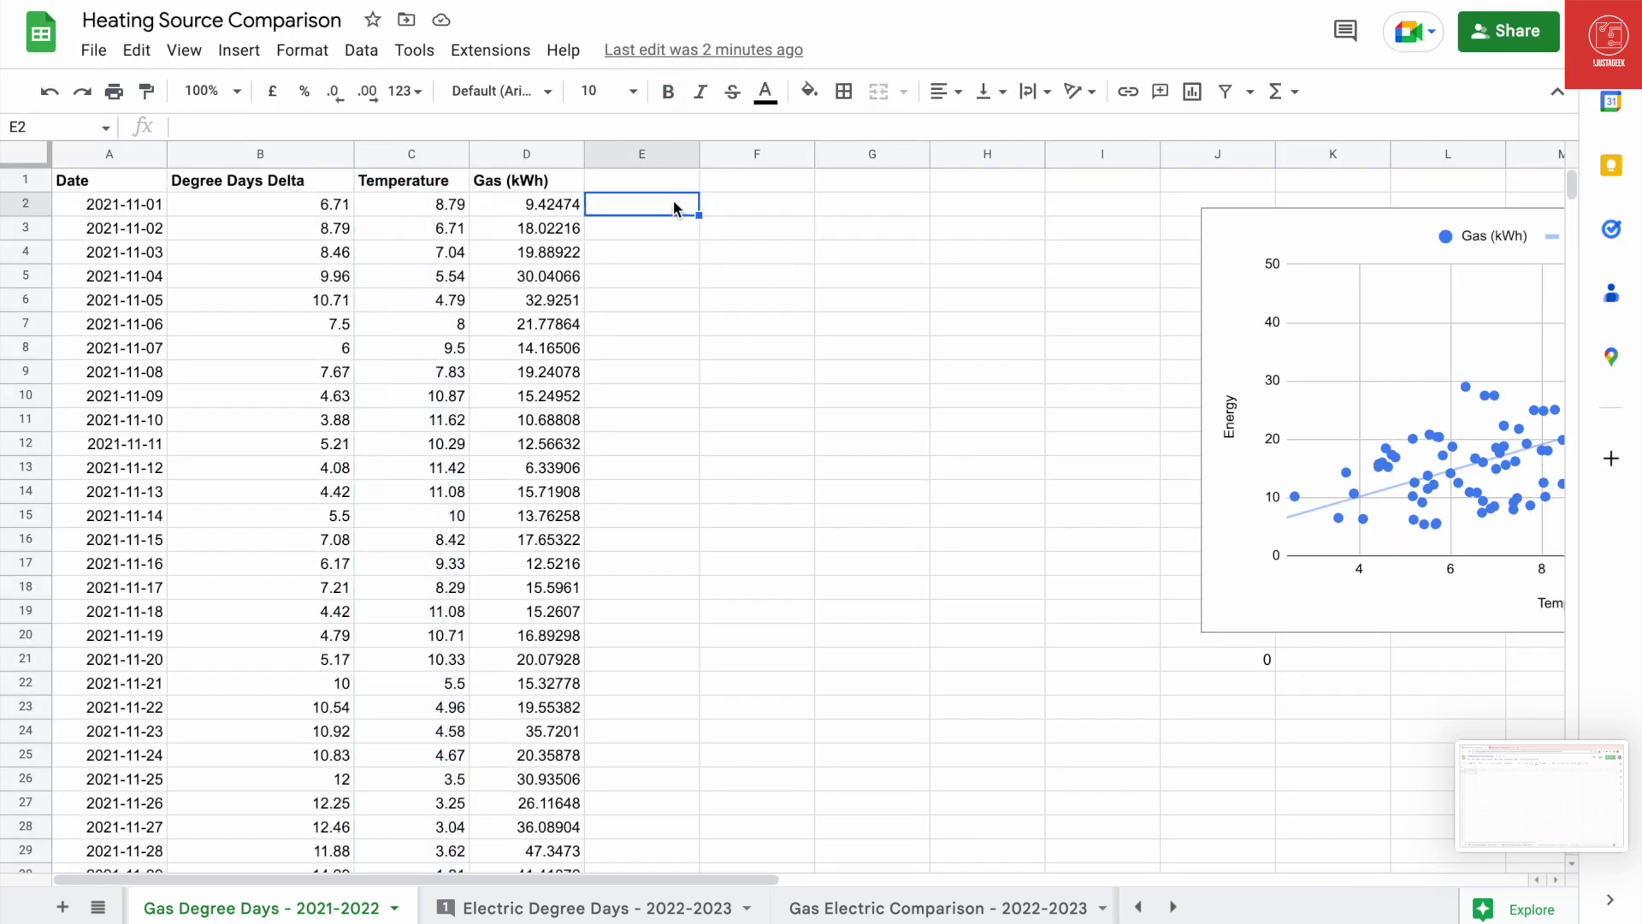
pyautogui.click(444, 213)
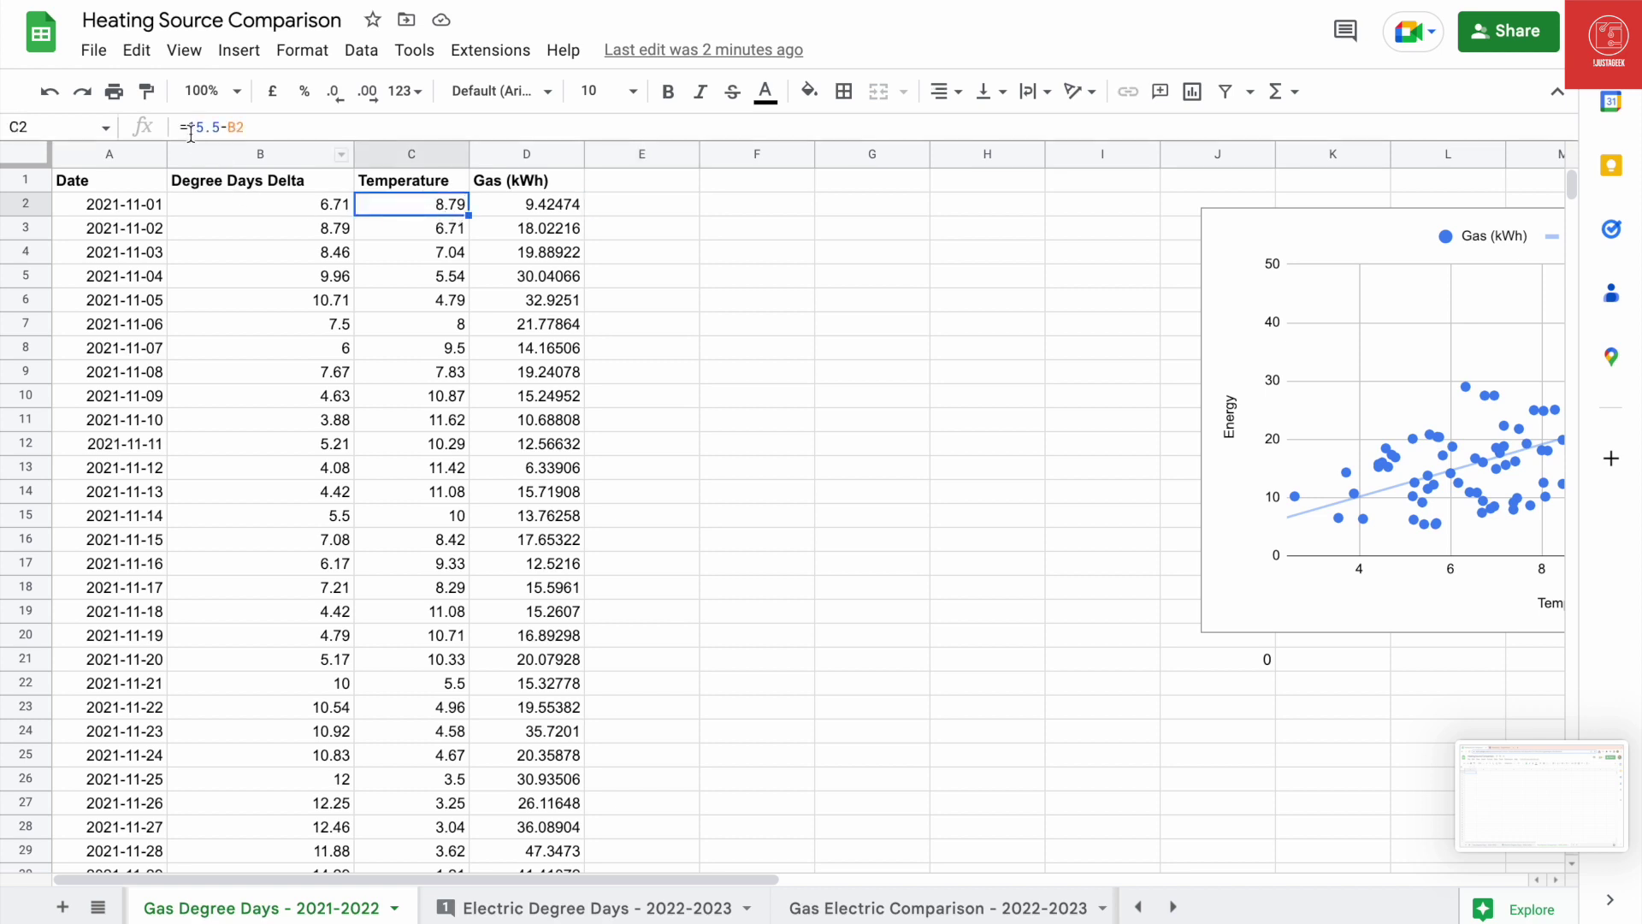
pyautogui.moveTo(189, 127); pyautogui.dragTo(253, 126)
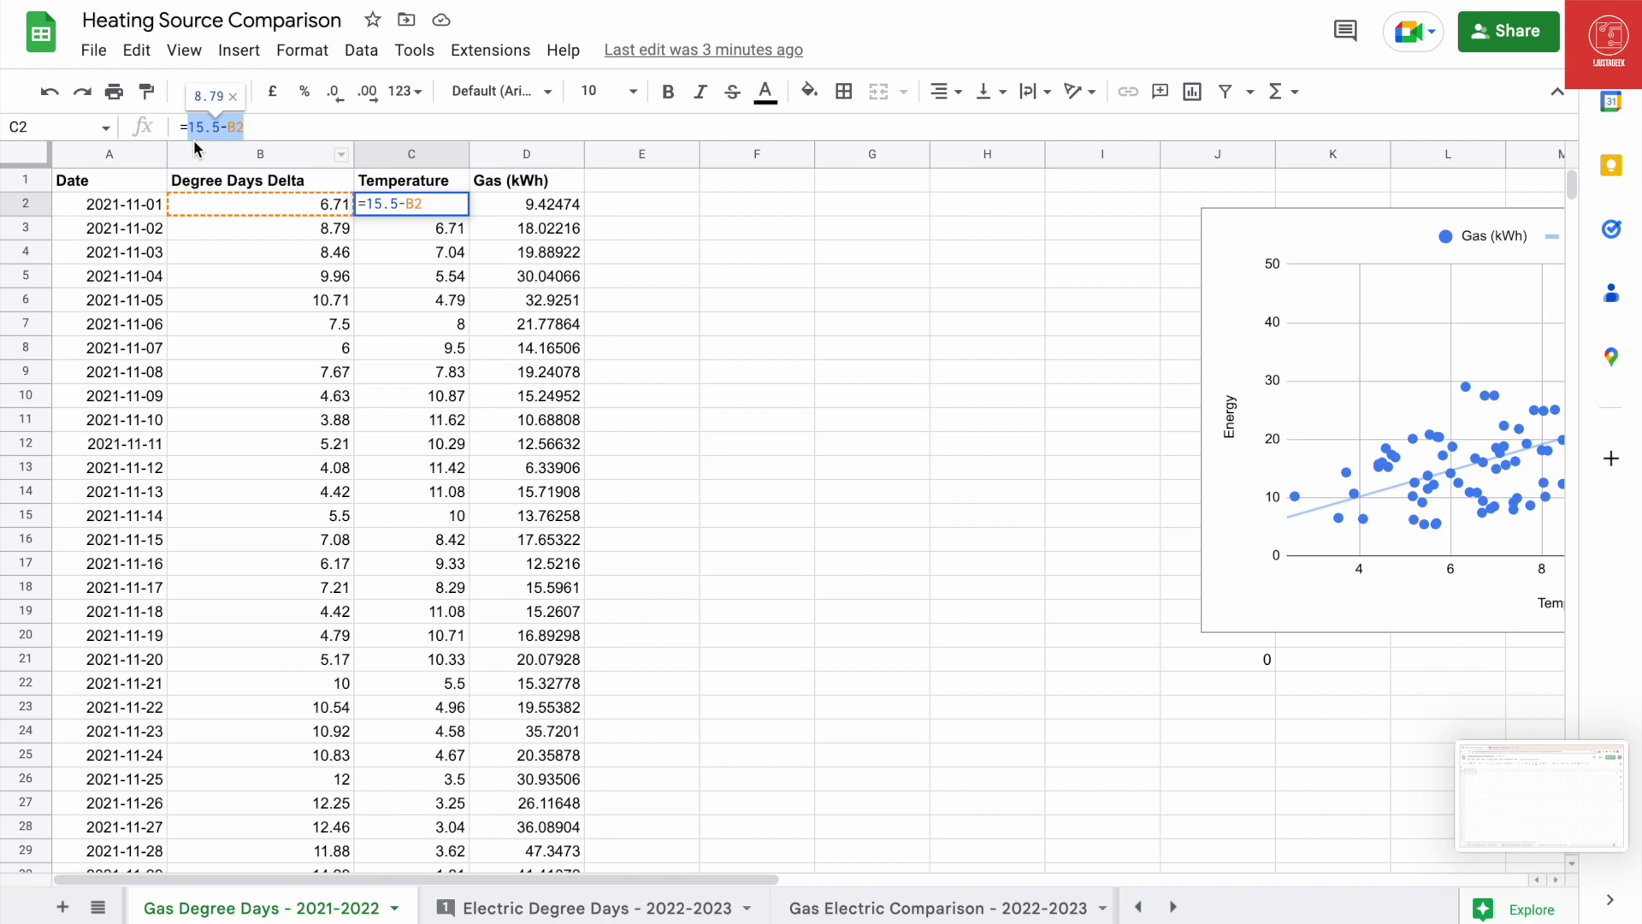
pyautogui.press('Return')
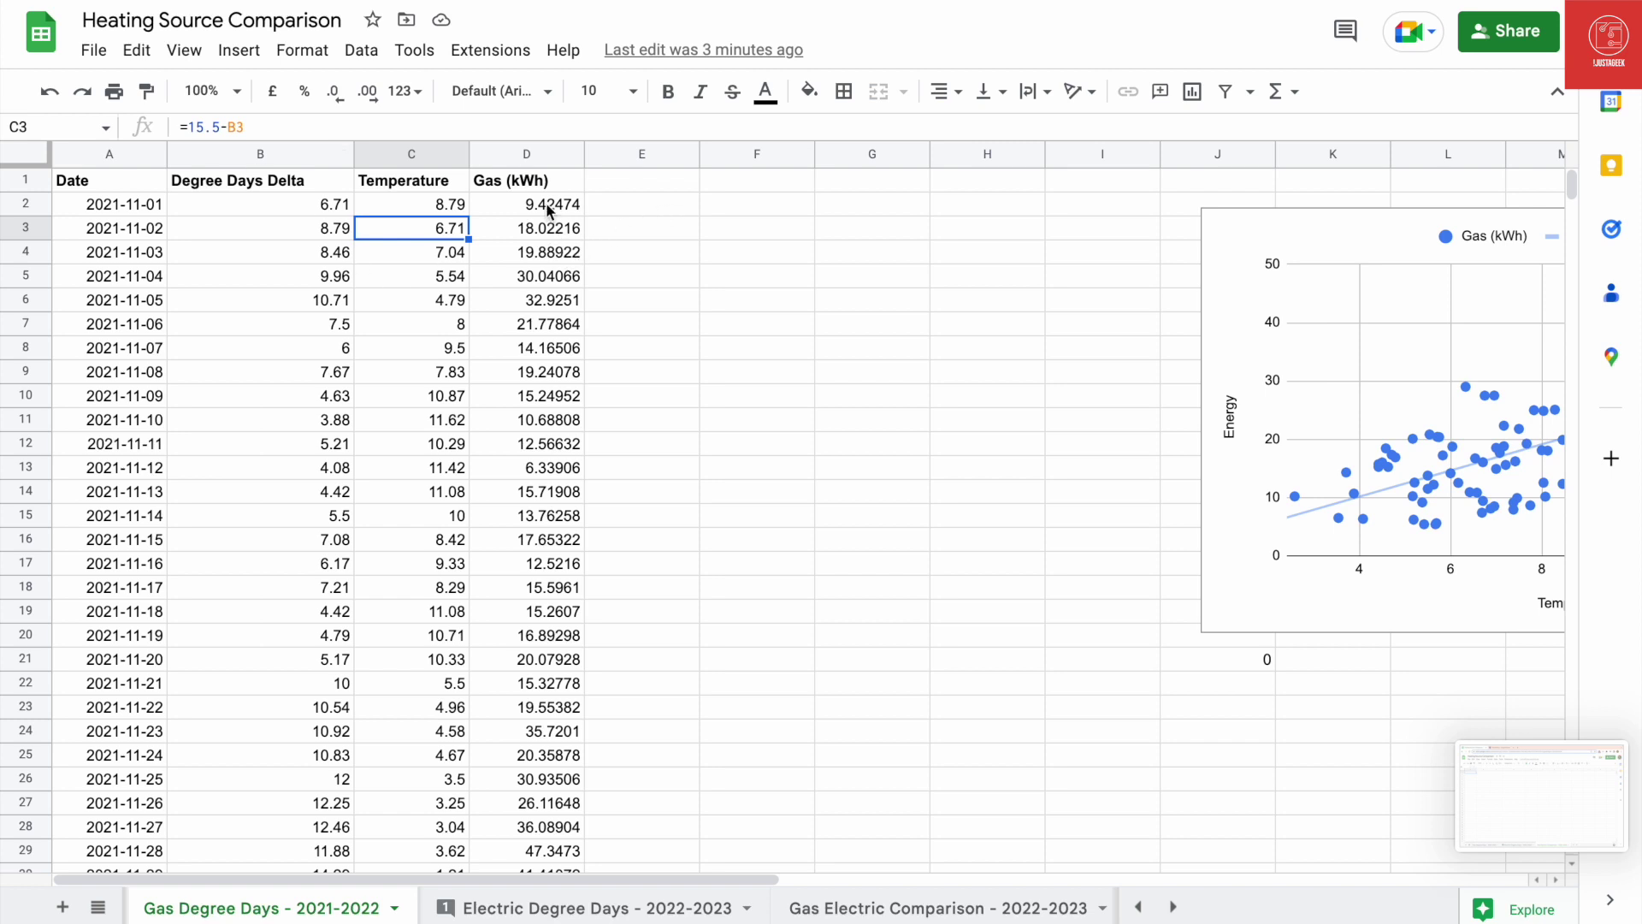
# Step: Drag the gas-versus-temperature scatter chart left to sit over columns F–L
pyautogui.click(1380, 230)
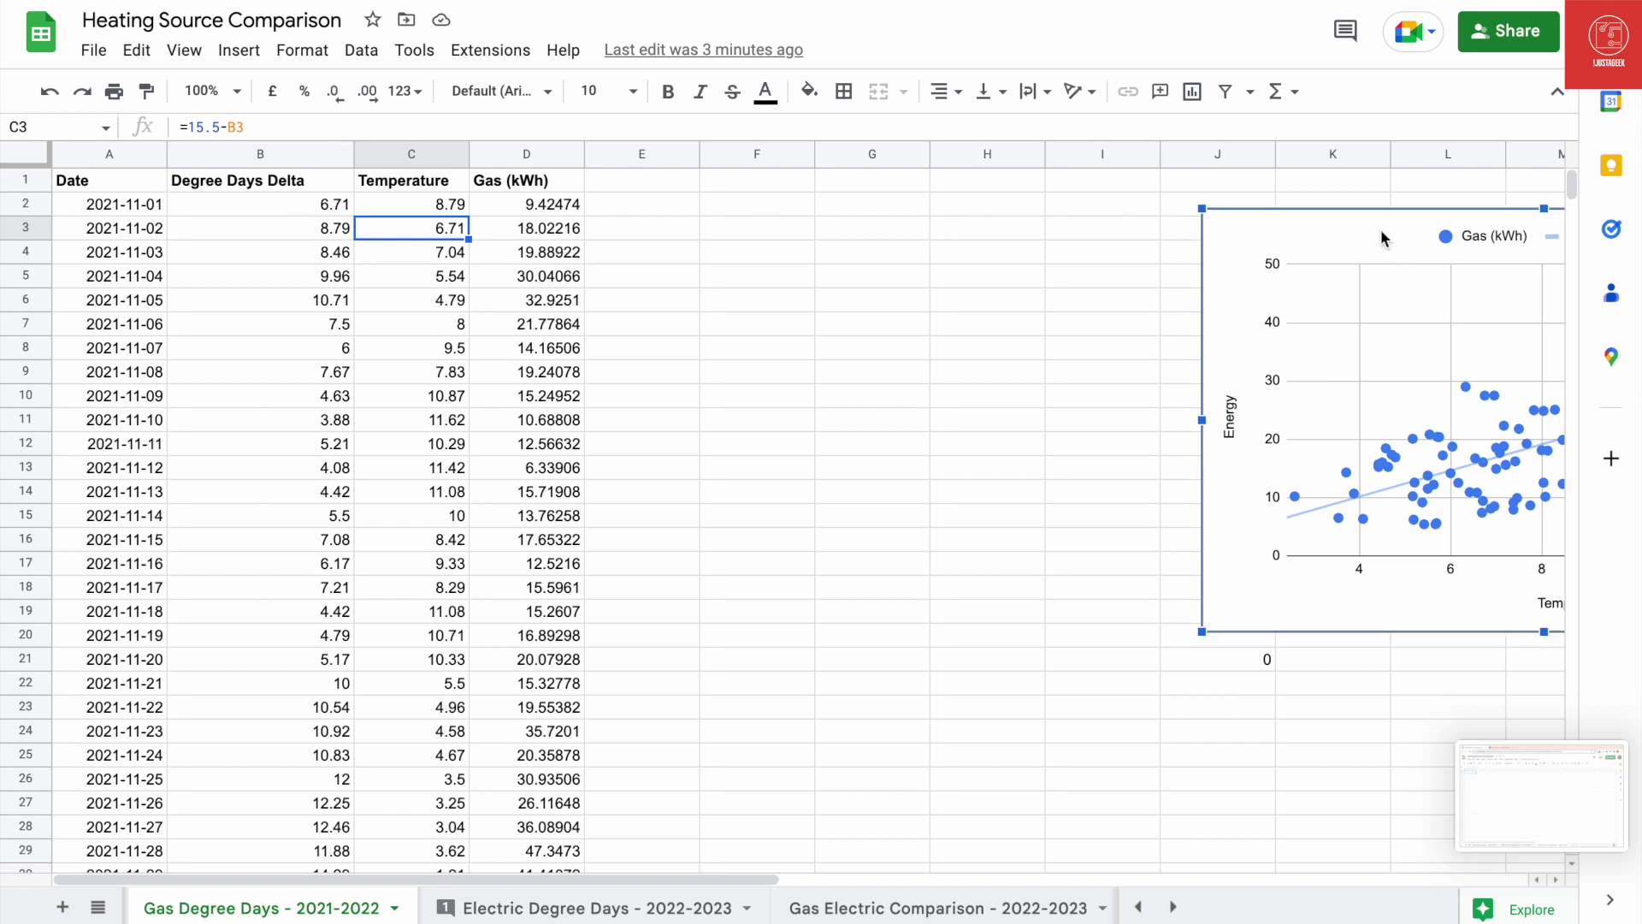
pyautogui.moveTo(1381, 229); pyautogui.dragTo(937, 239)
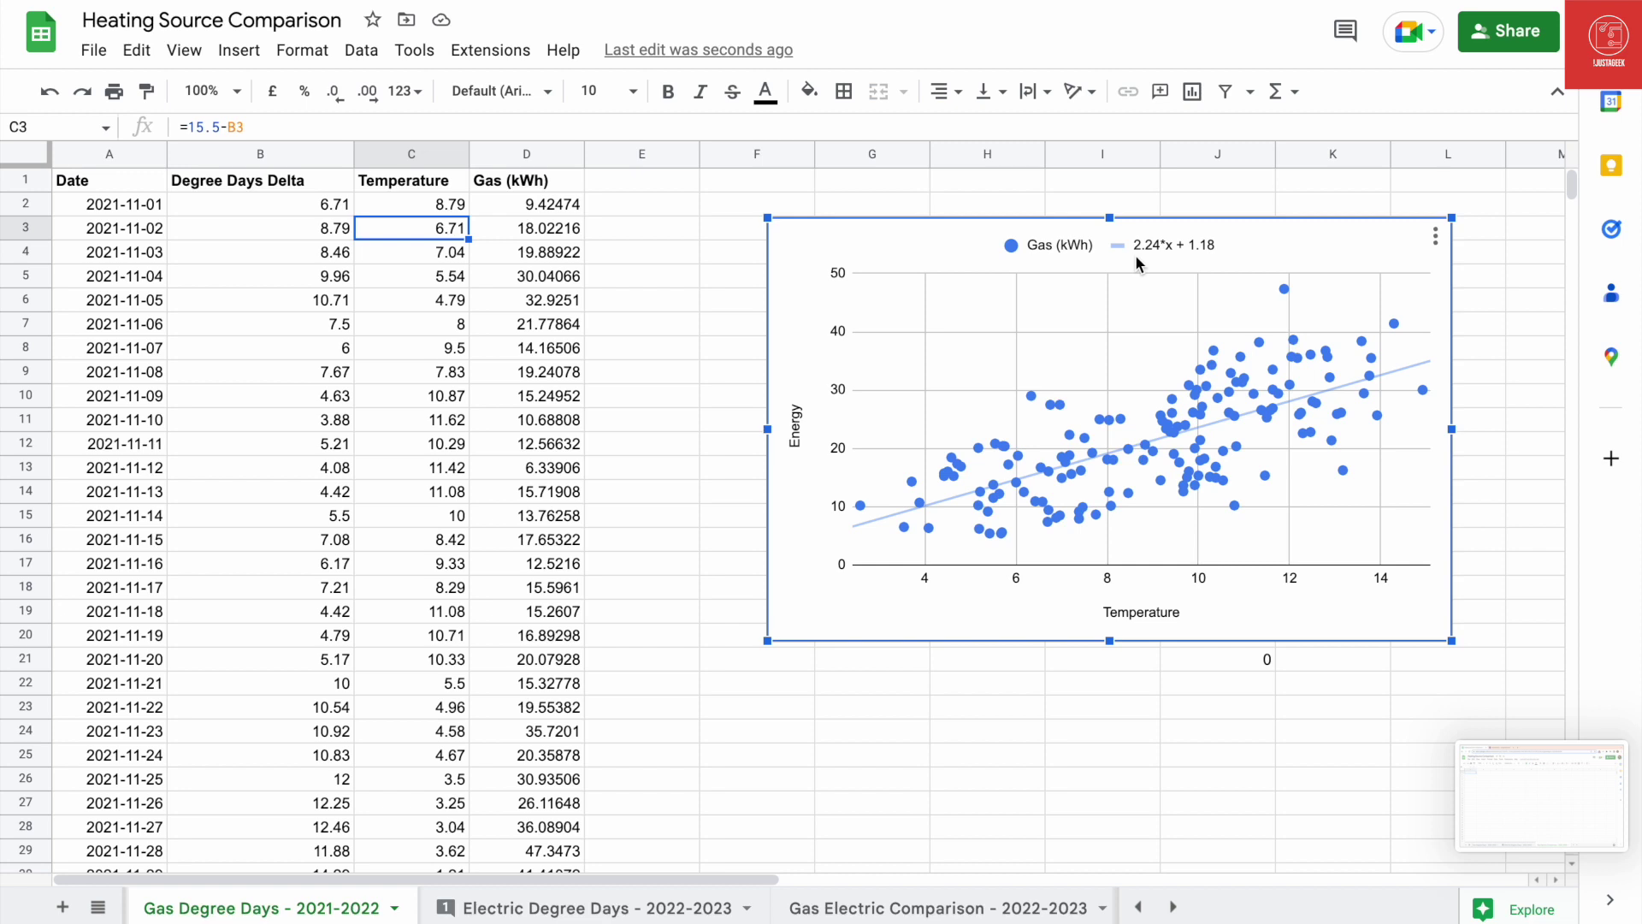
# Step: Inspect the Electric Degree Days - 2022-2023 room readings and Space Heating values, such as 22.23
pyautogui.click(609, 908)
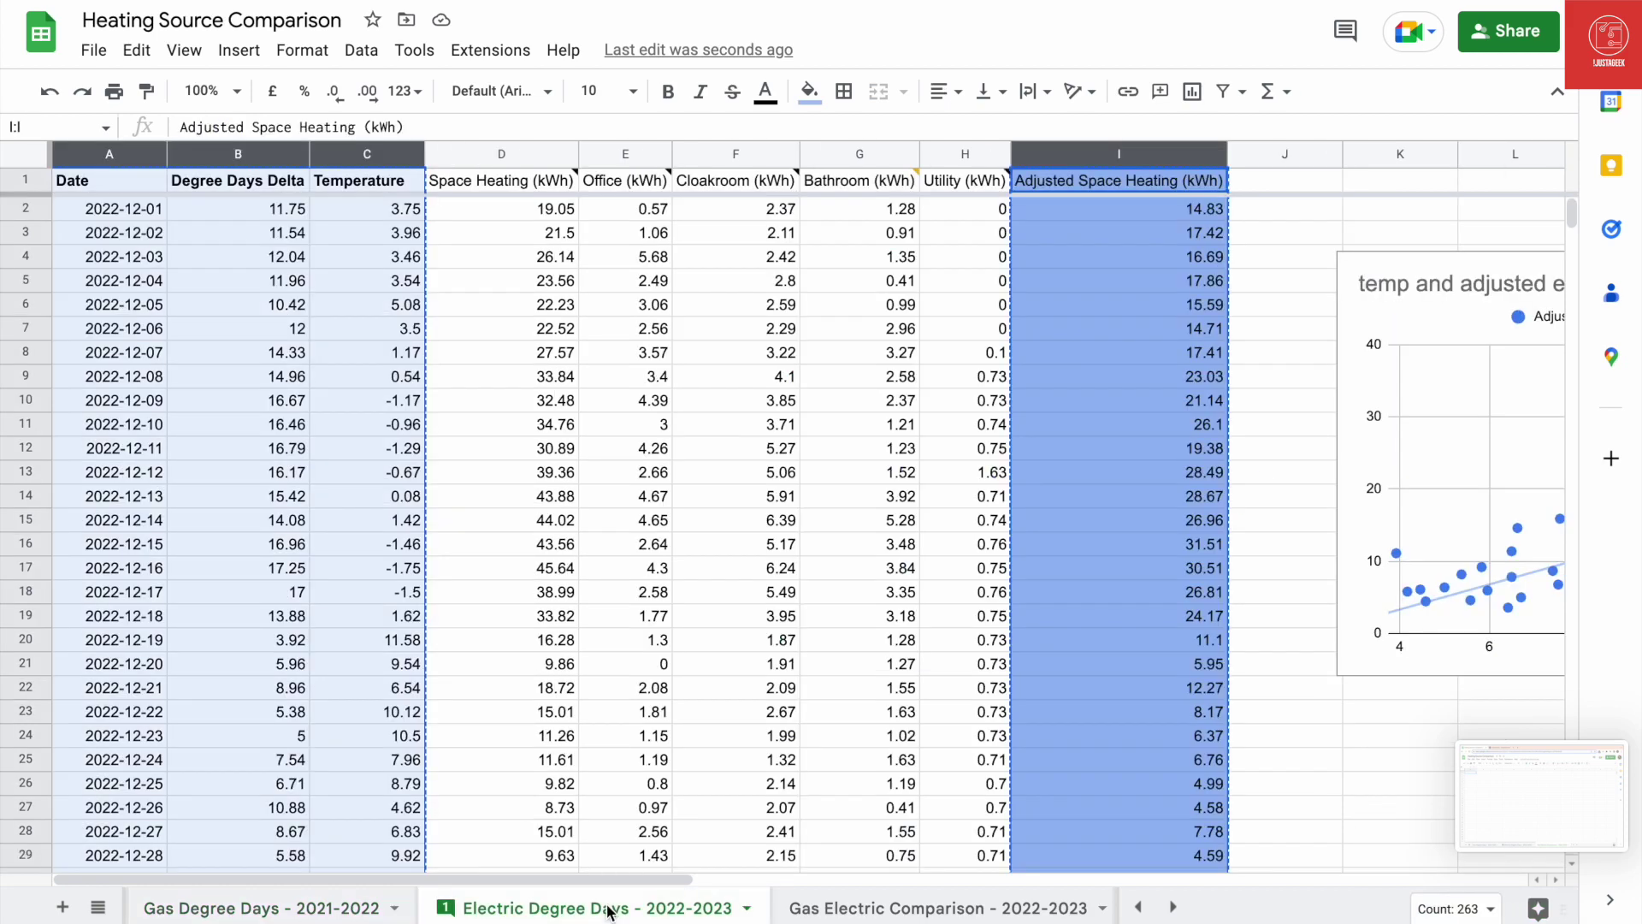
pyautogui.click(785, 526)
pyautogui.press('Left')
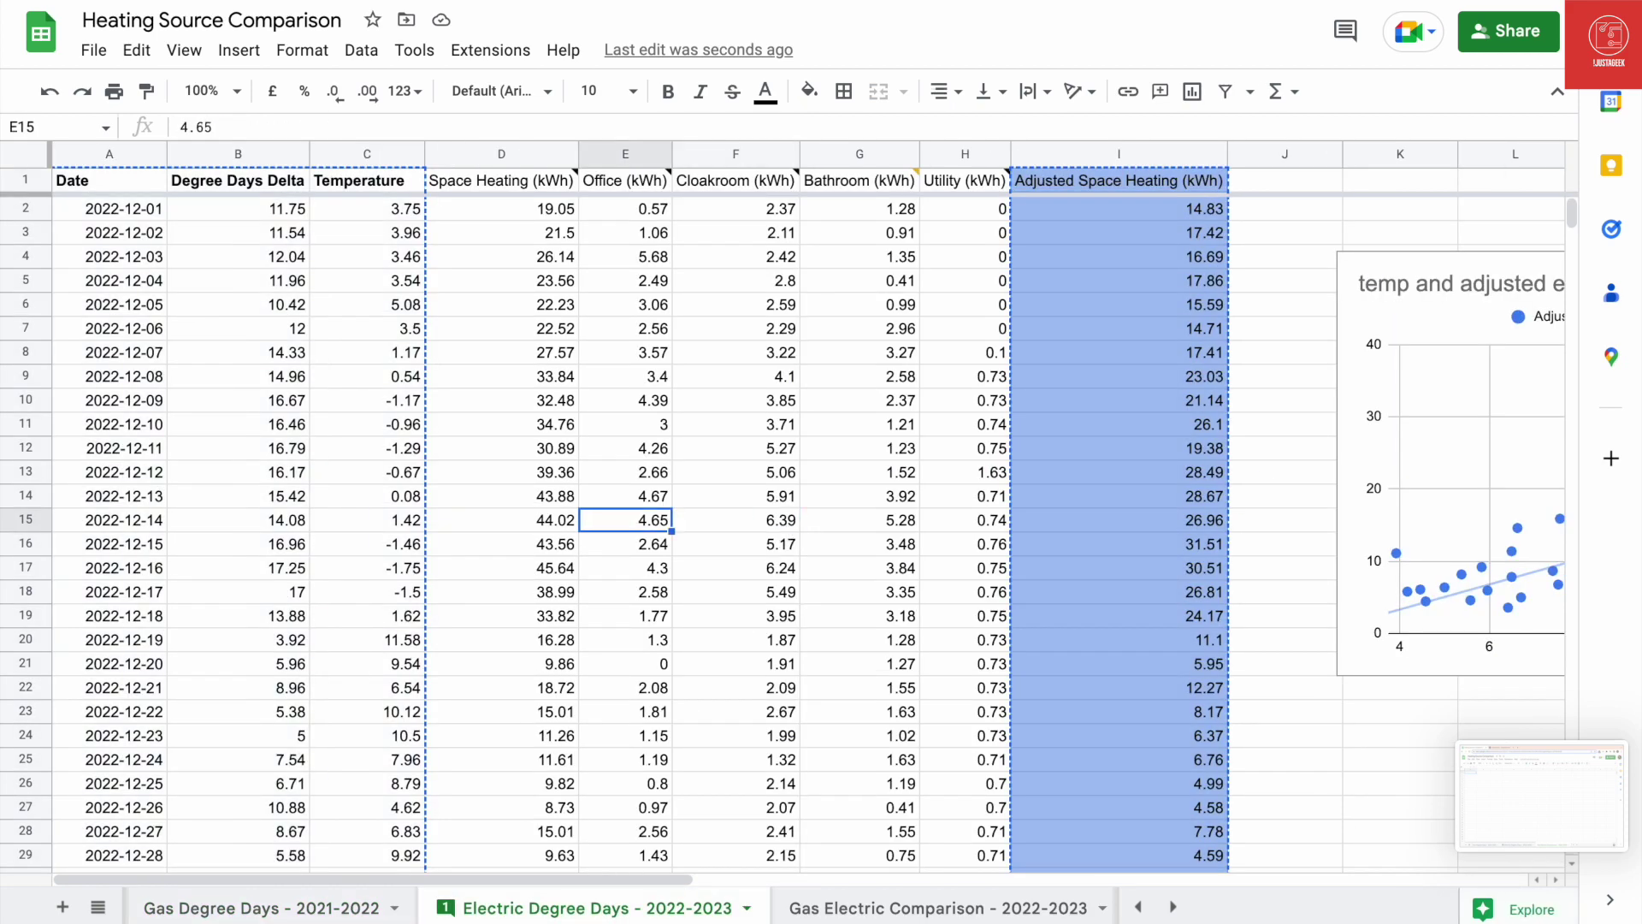
pyautogui.press('Left')
pyautogui.press('Left')
pyautogui.press('Left')
pyautogui.press('Left')
pyautogui.press('Up')
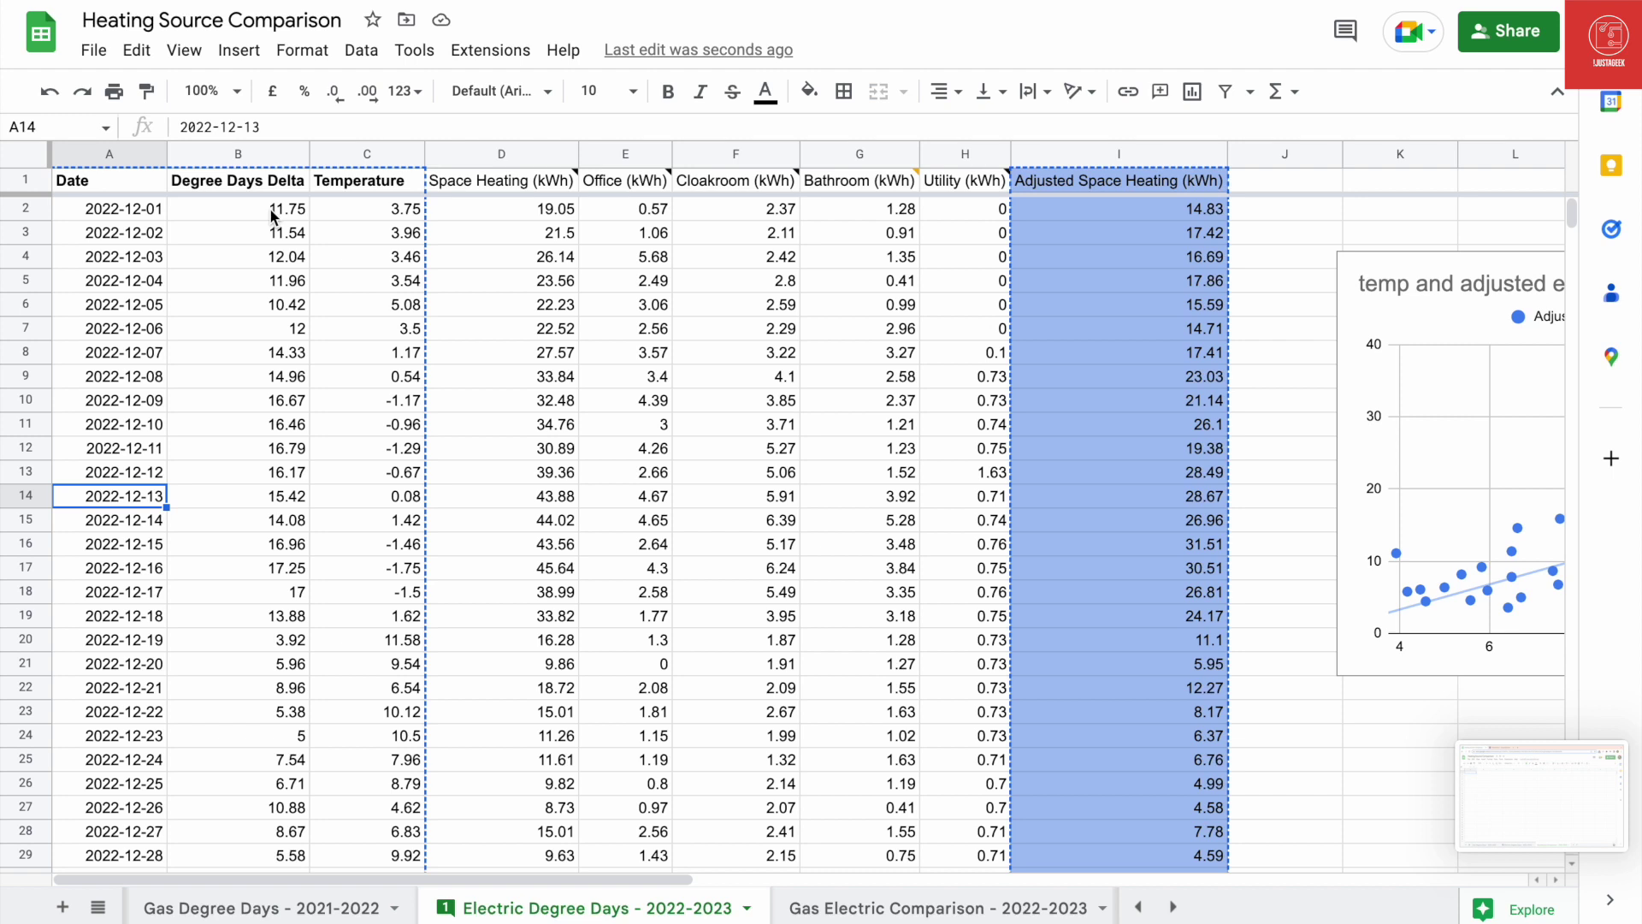
pyautogui.click(496, 178)
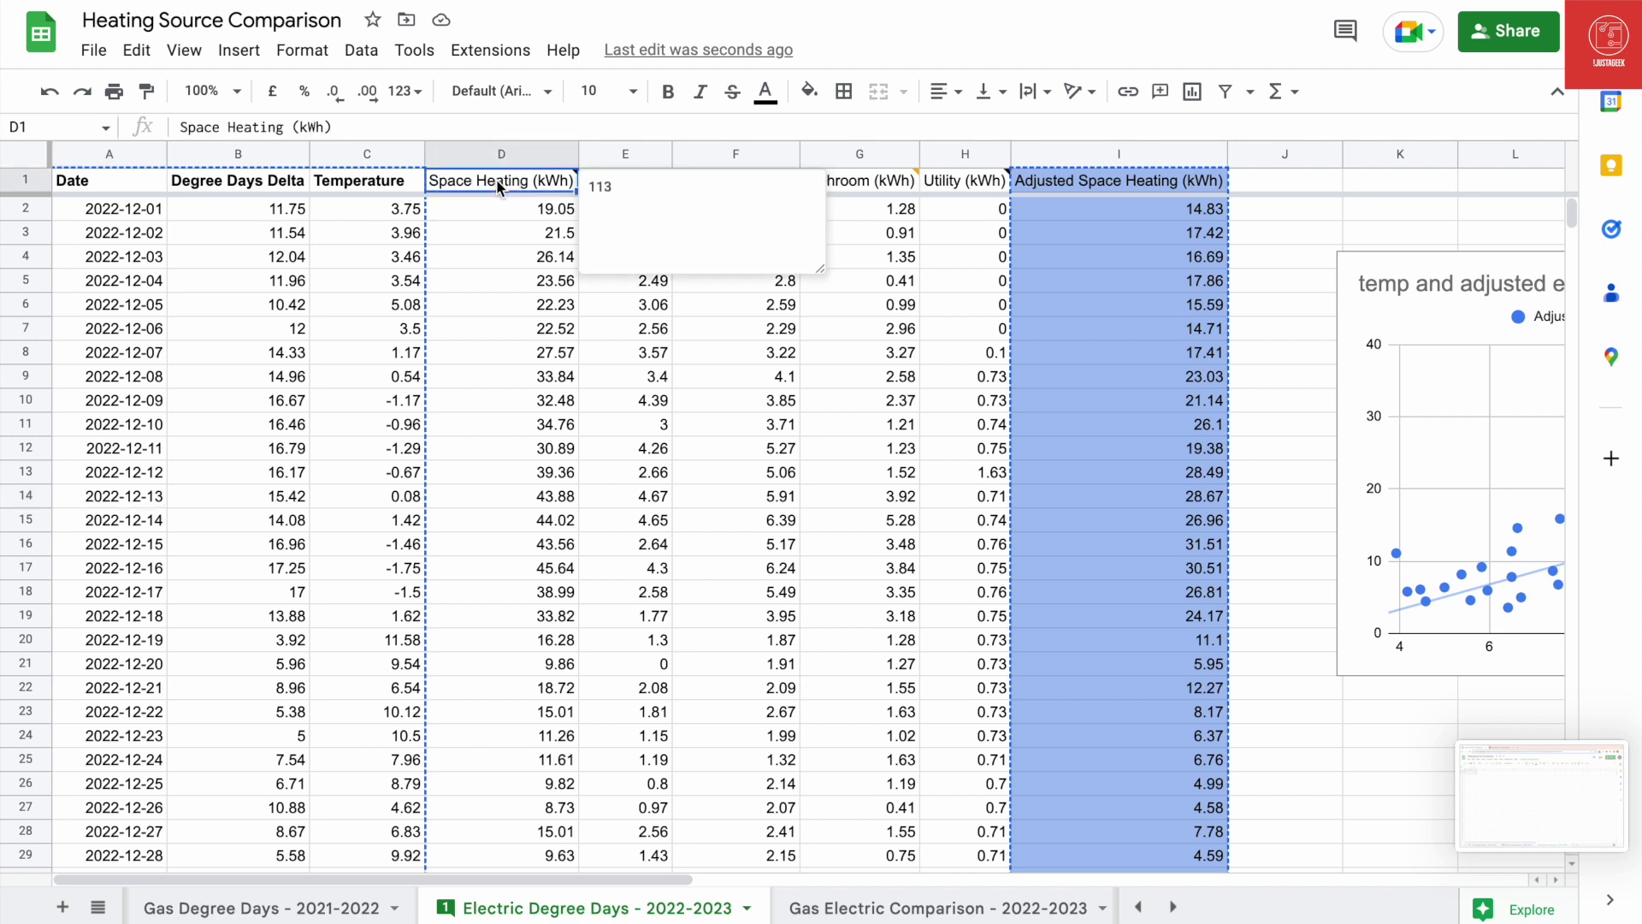
pyautogui.click(548, 311)
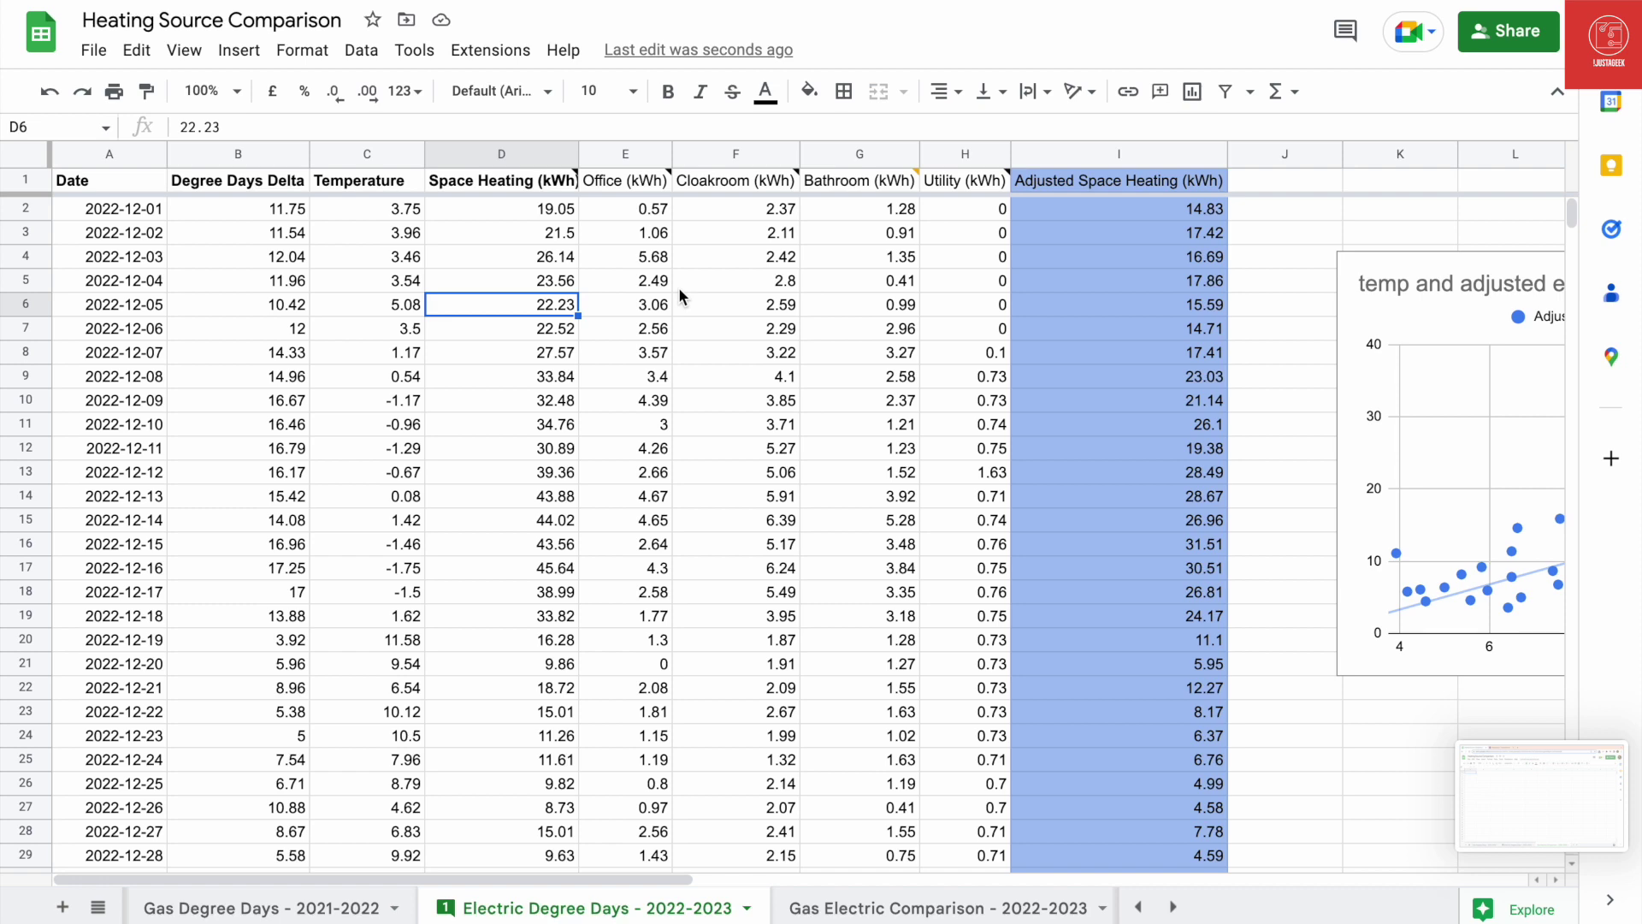
pyautogui.click(623, 156)
# Step: Fill the Office through Utility columns (E–H) with light red
pyautogui.keyDown('shift'); pyautogui.click(963, 155); pyautogui.keyUp('shift')
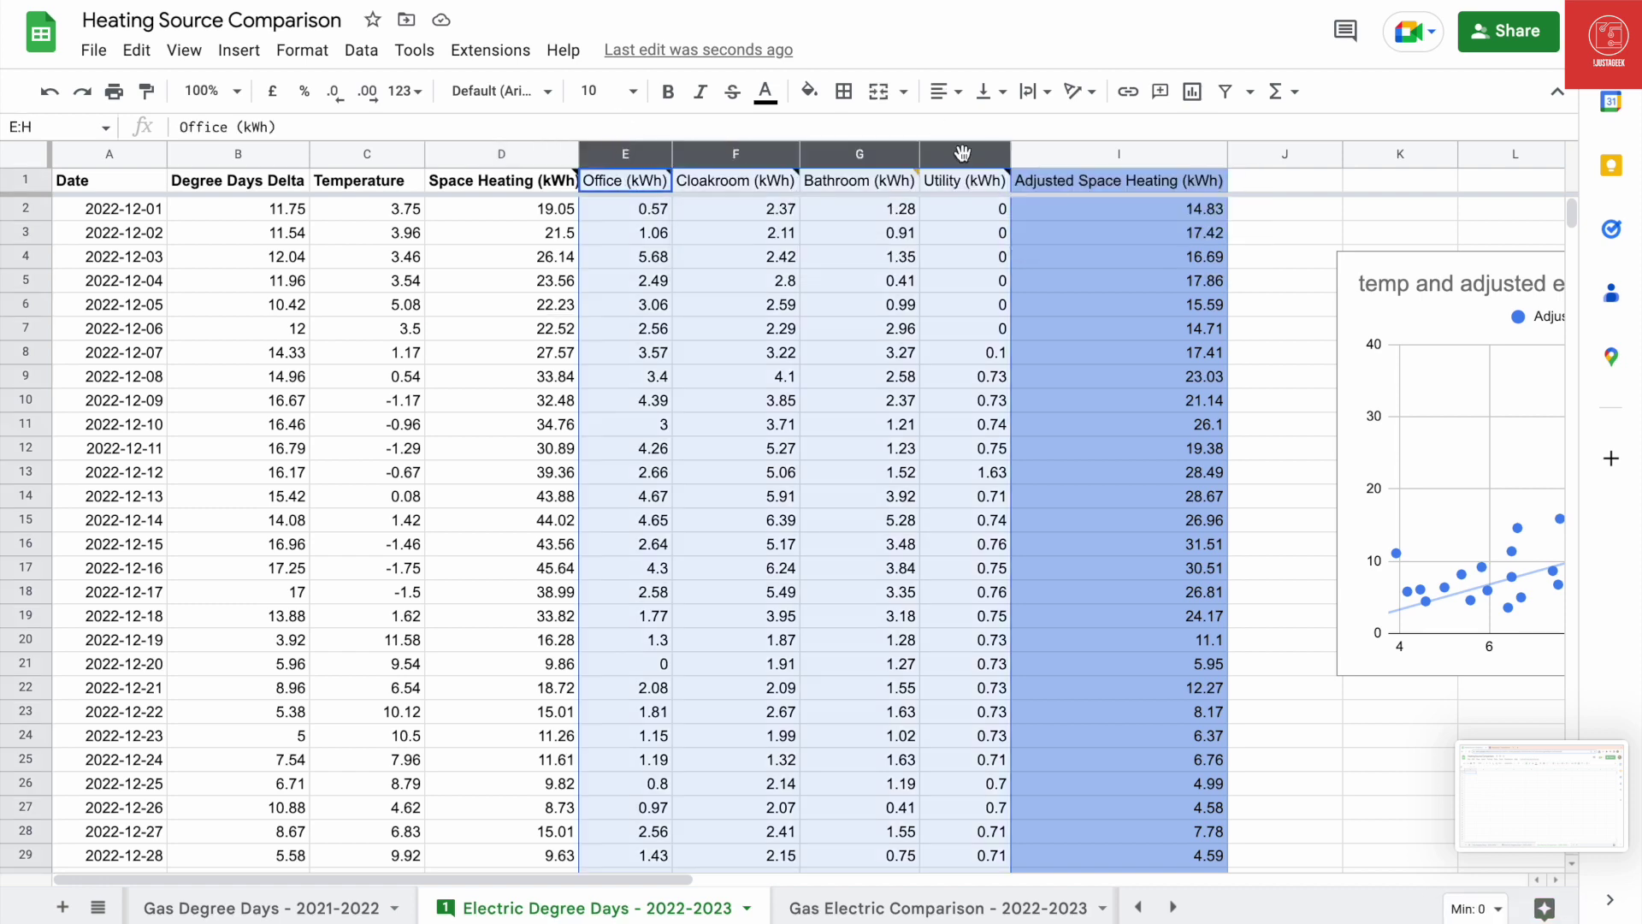
pyautogui.click(809, 91)
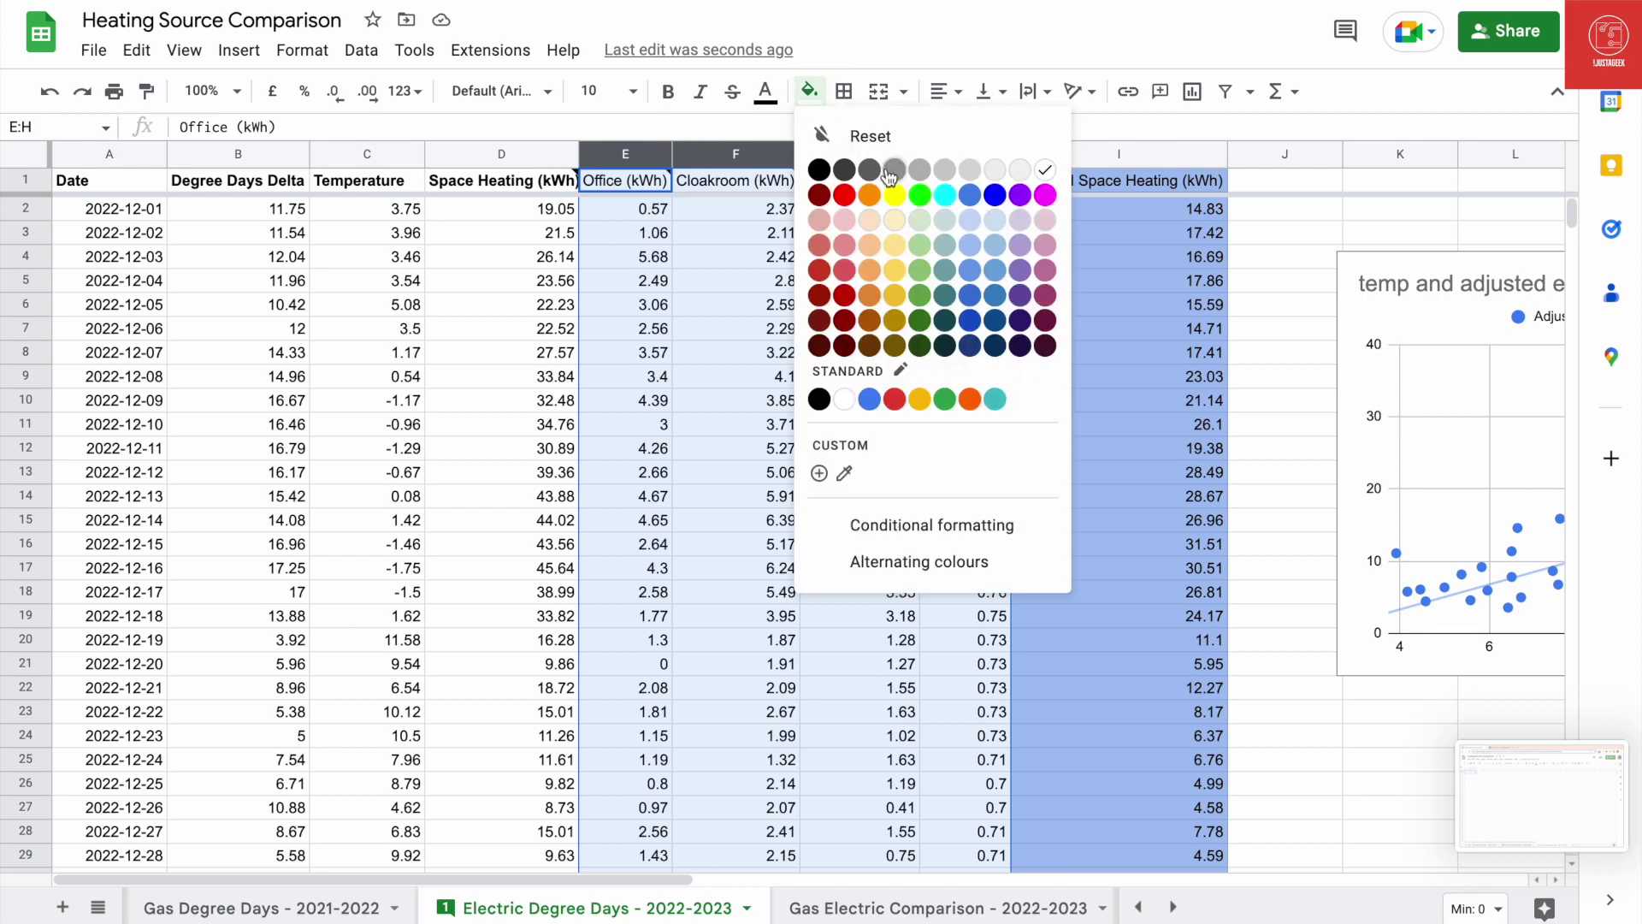
pyautogui.click(821, 224)
pyautogui.click(744, 296)
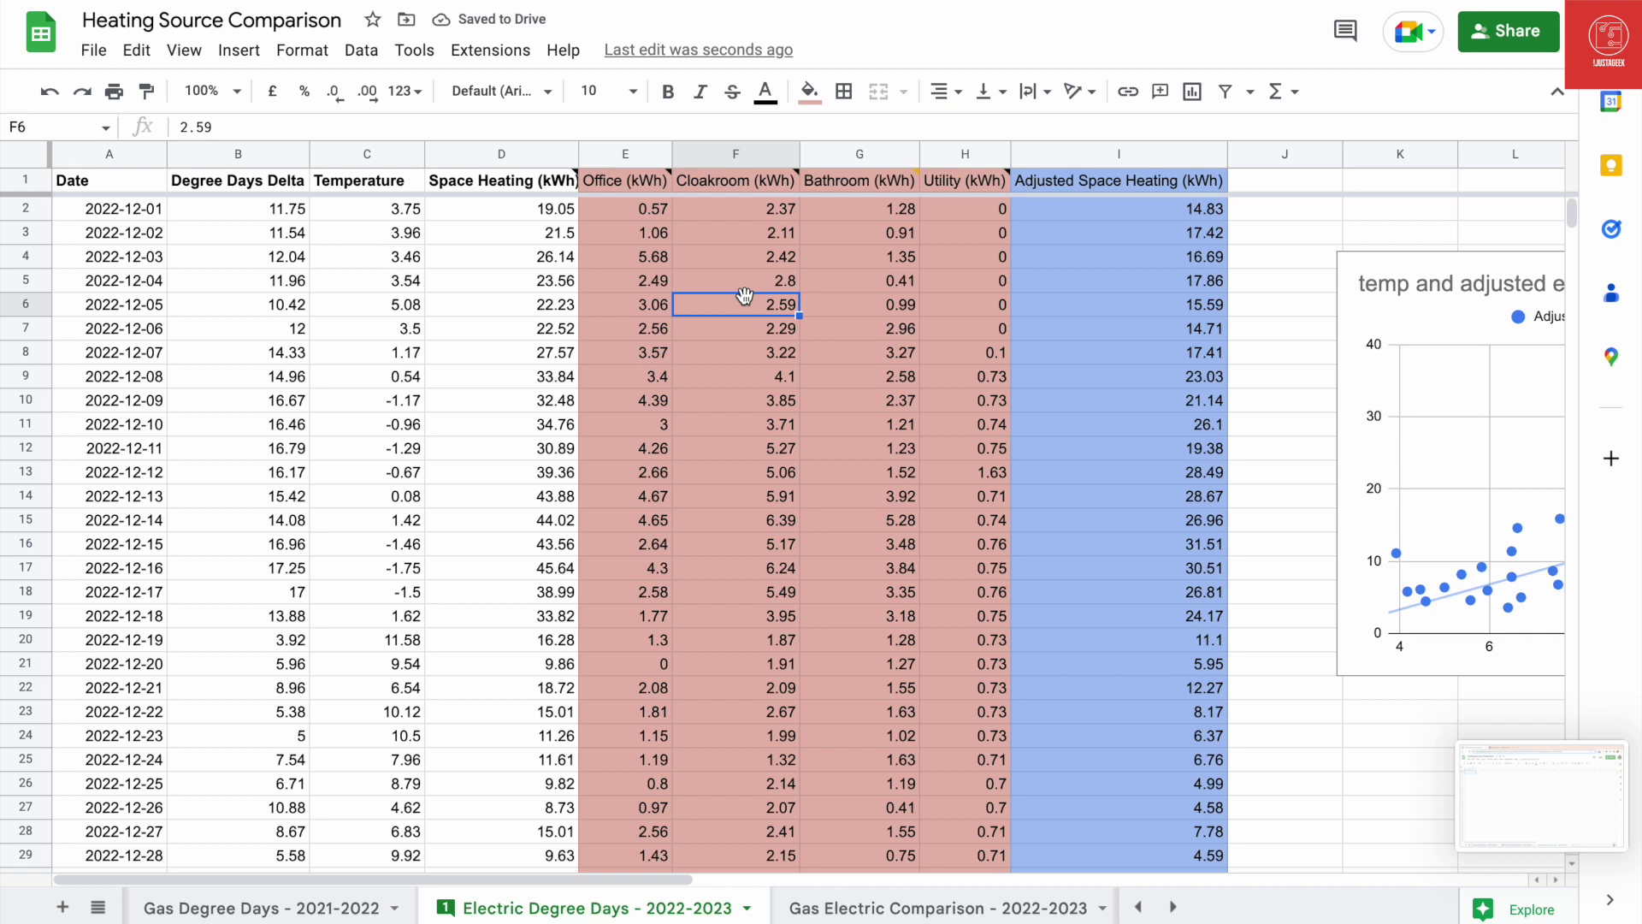
# Step: Review the Adjusted Space Heating formula =D2-E2-G2-F2-H2 and the temp and adjusted elec chart
pyautogui.press('Right')
pyautogui.press('Right')
pyautogui.press('Right')
pyautogui.press('Right')
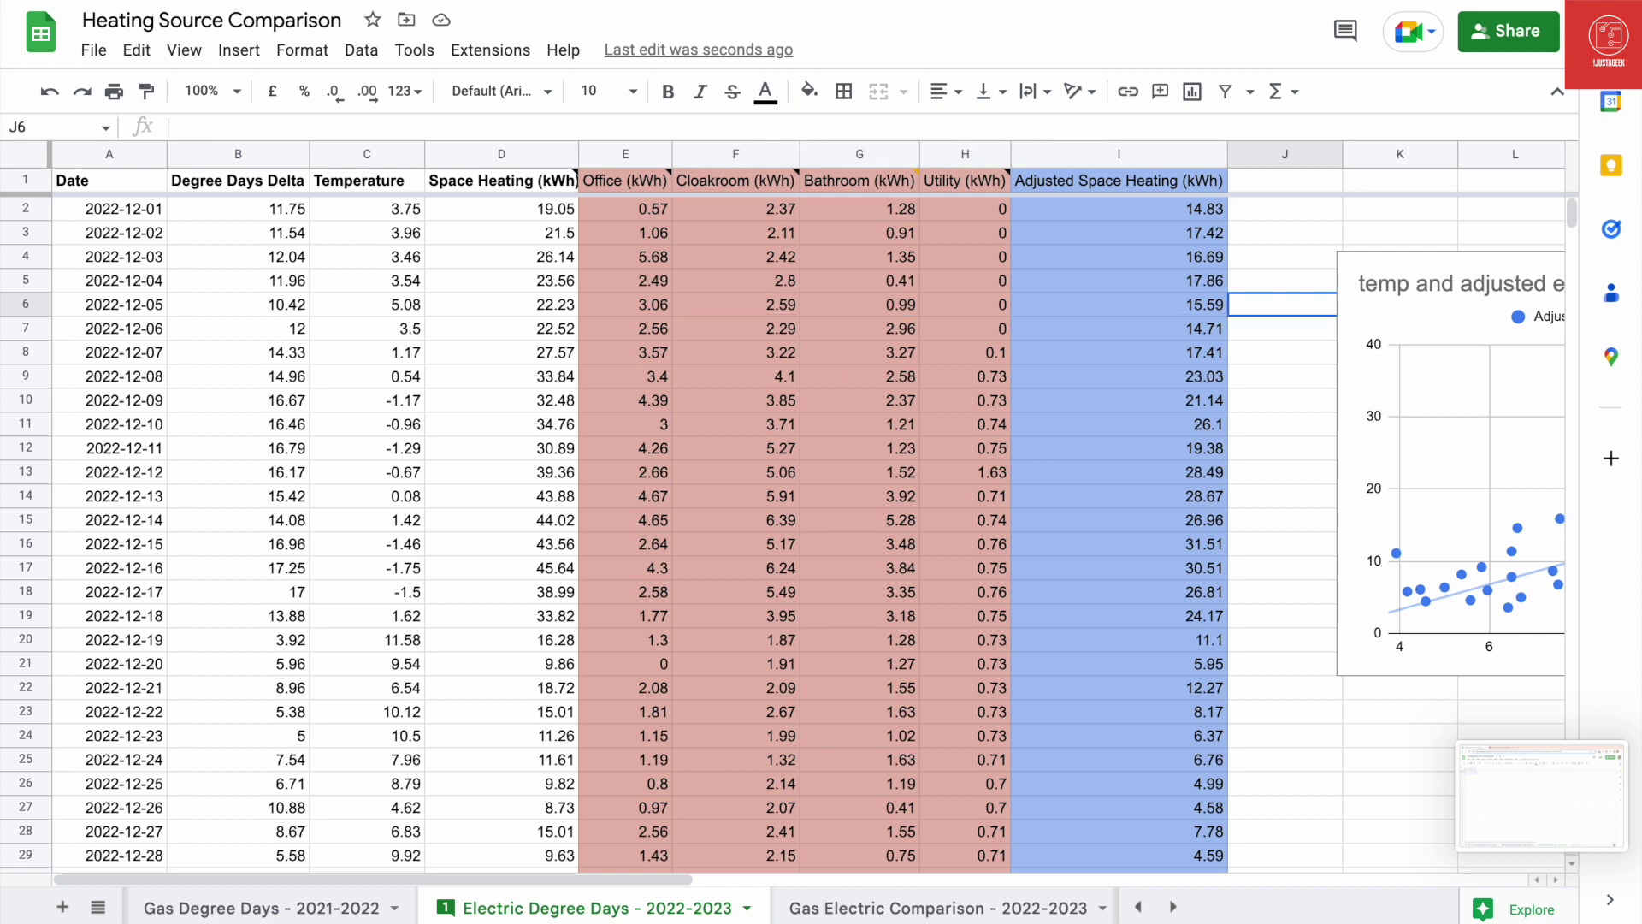
pyautogui.press('Up')
pyautogui.press('Up')
pyautogui.press('Up')
pyautogui.click(1118, 209)
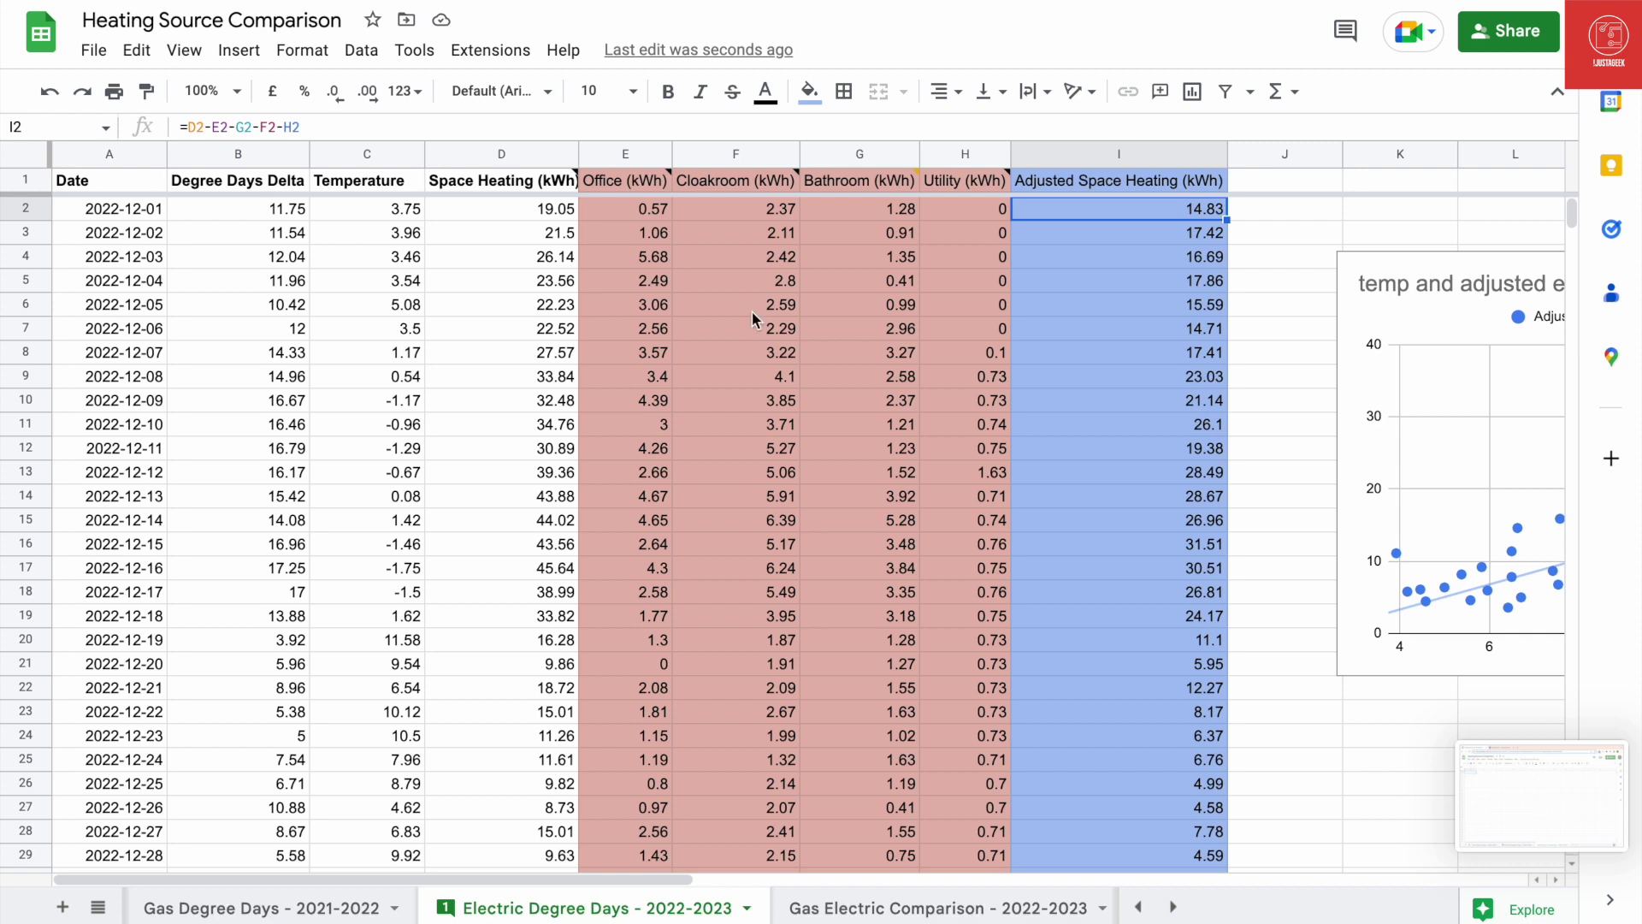
pyautogui.click(1410, 392)
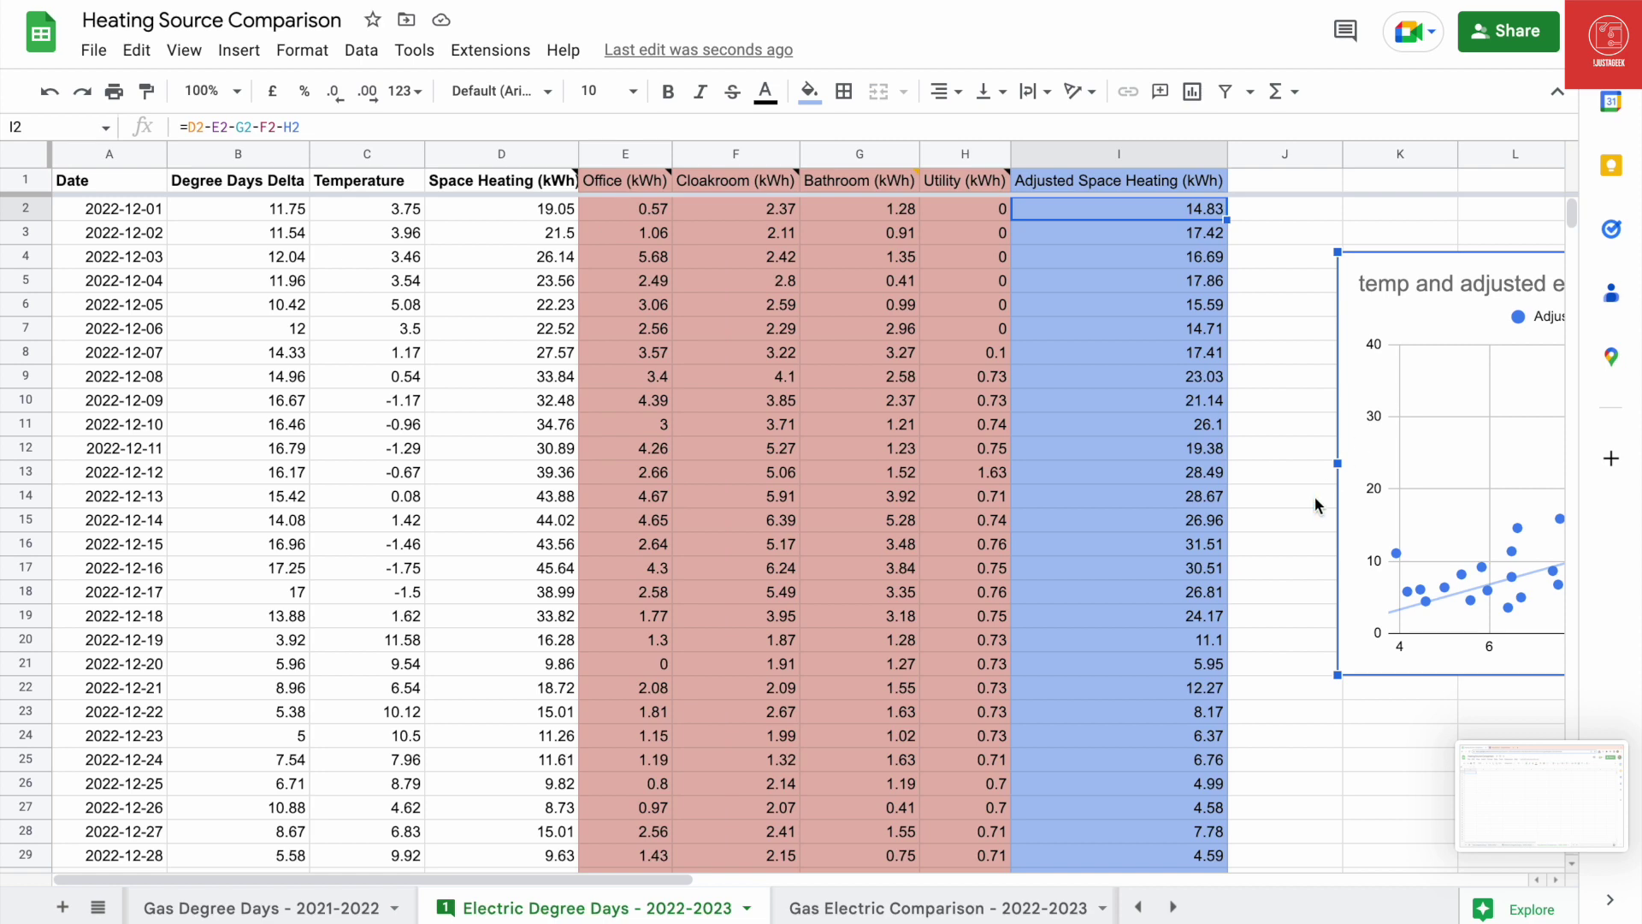
# Step: Select columns A–C and the Adjusted Space Heating (kWh) column I
pyautogui.hscroll(15, 1315, 503)
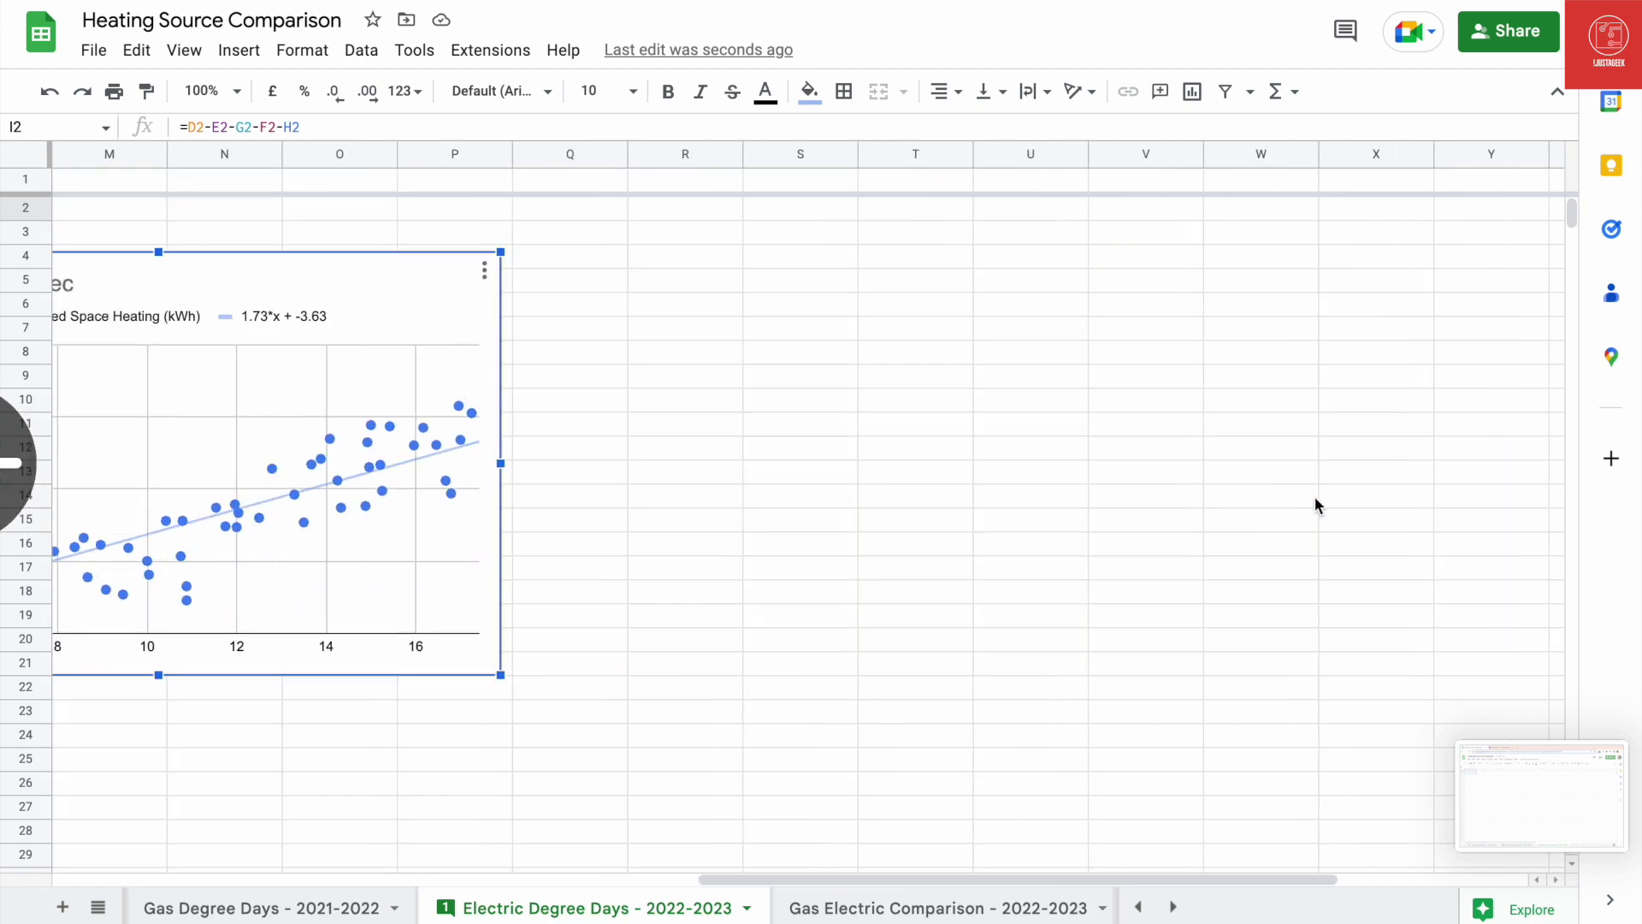
pyautogui.moveTo(790, 878); pyautogui.dragTo(612, 874)
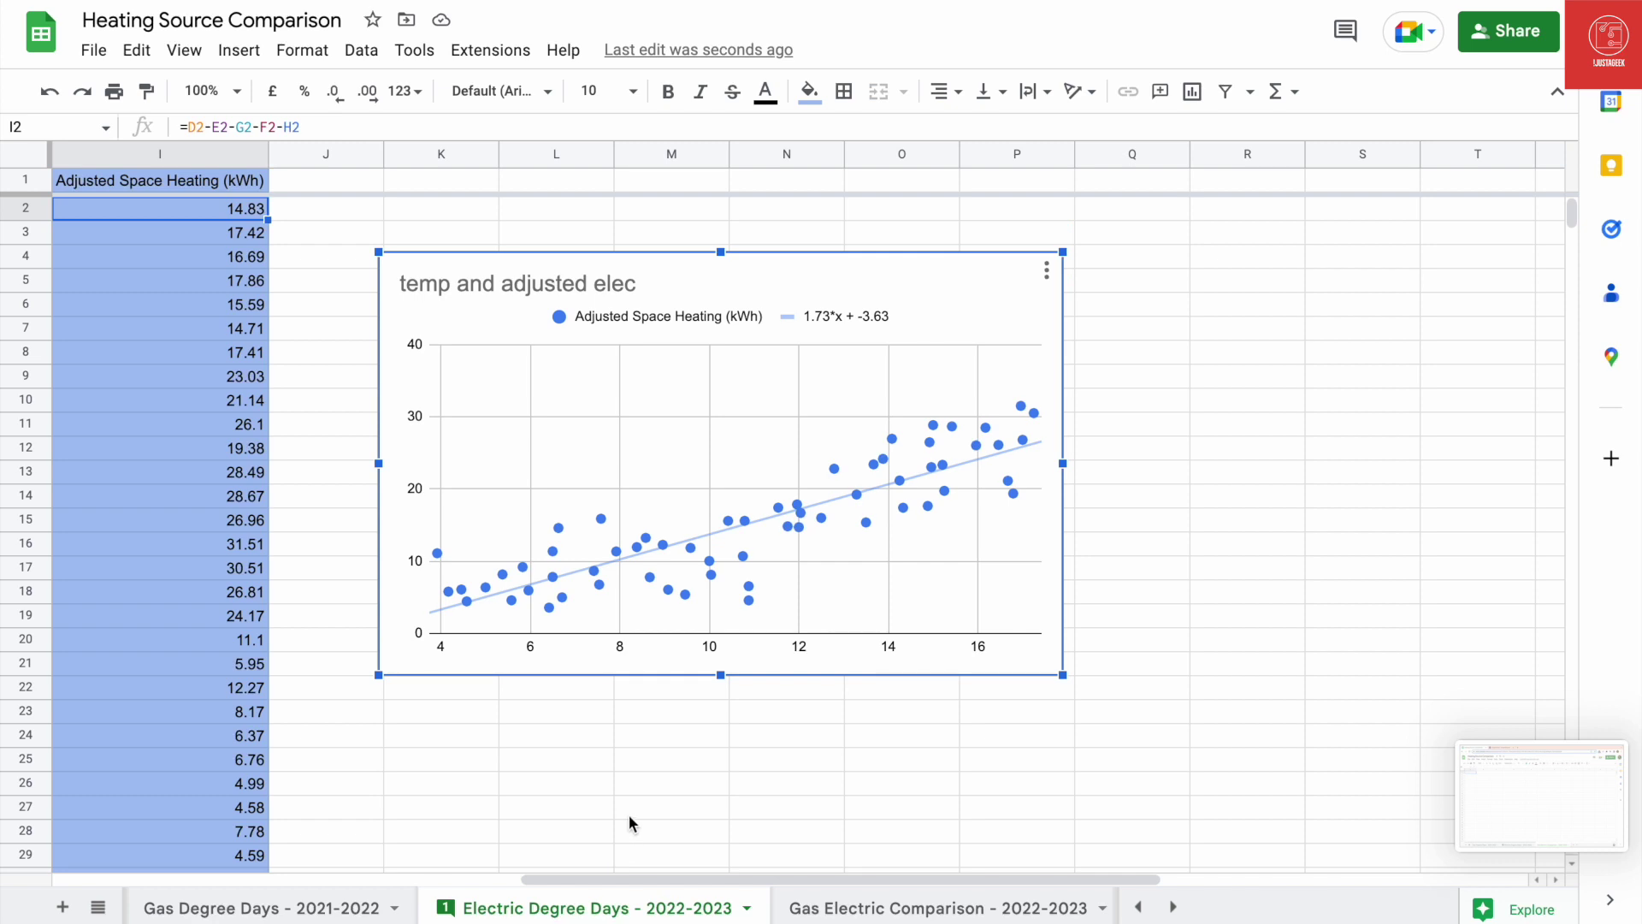
pyautogui.click(453, 877)
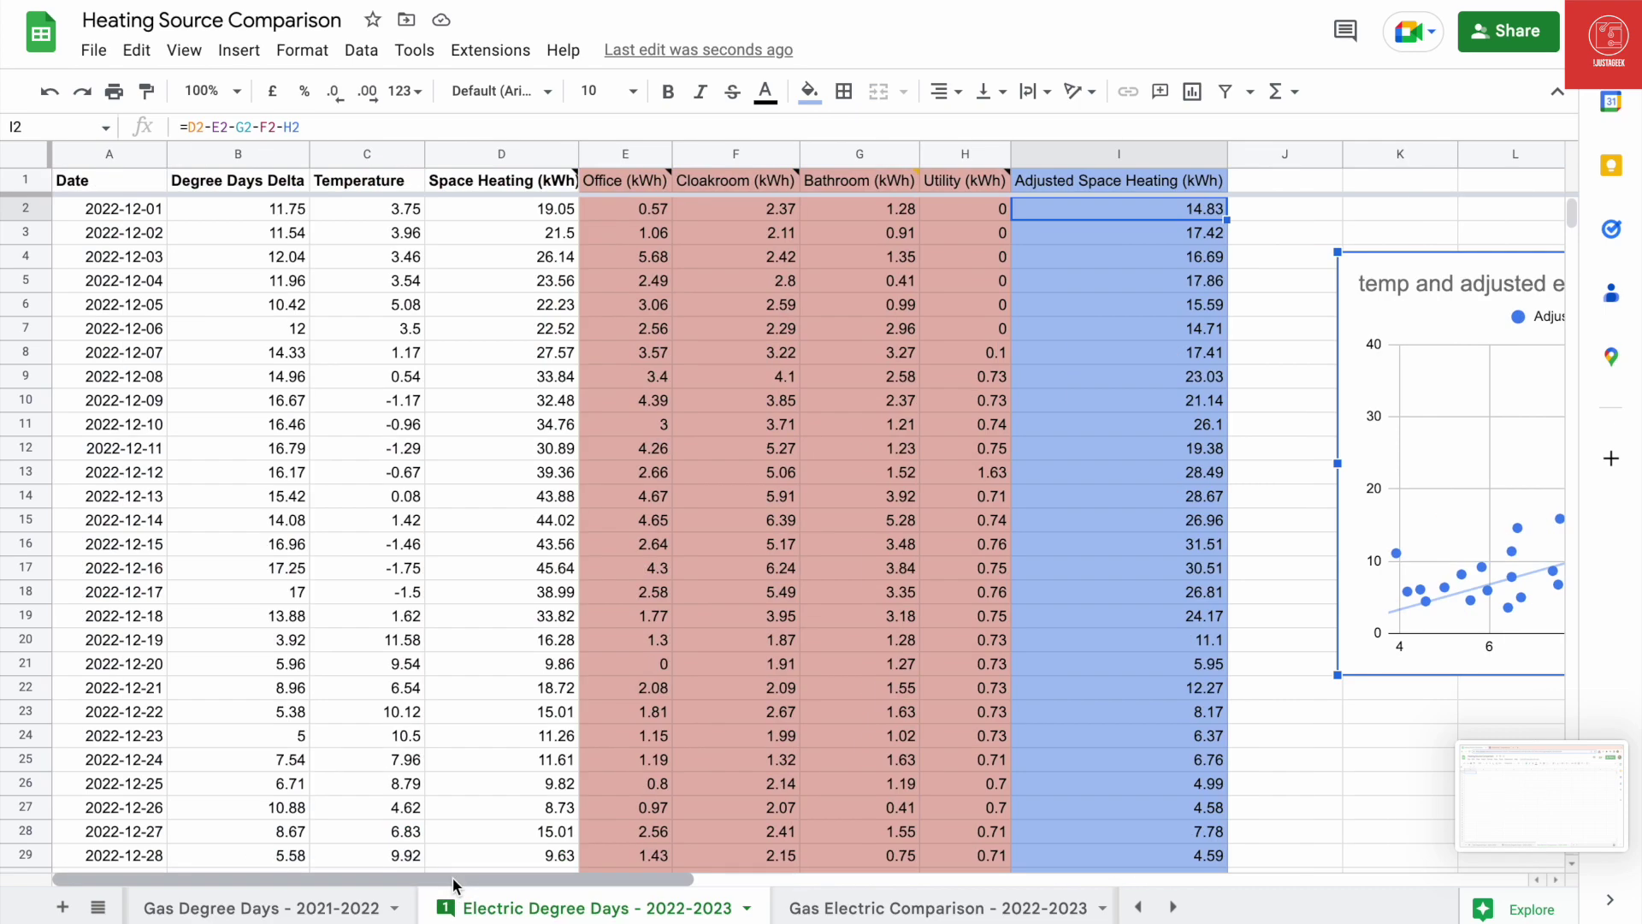
pyautogui.click(109, 154)
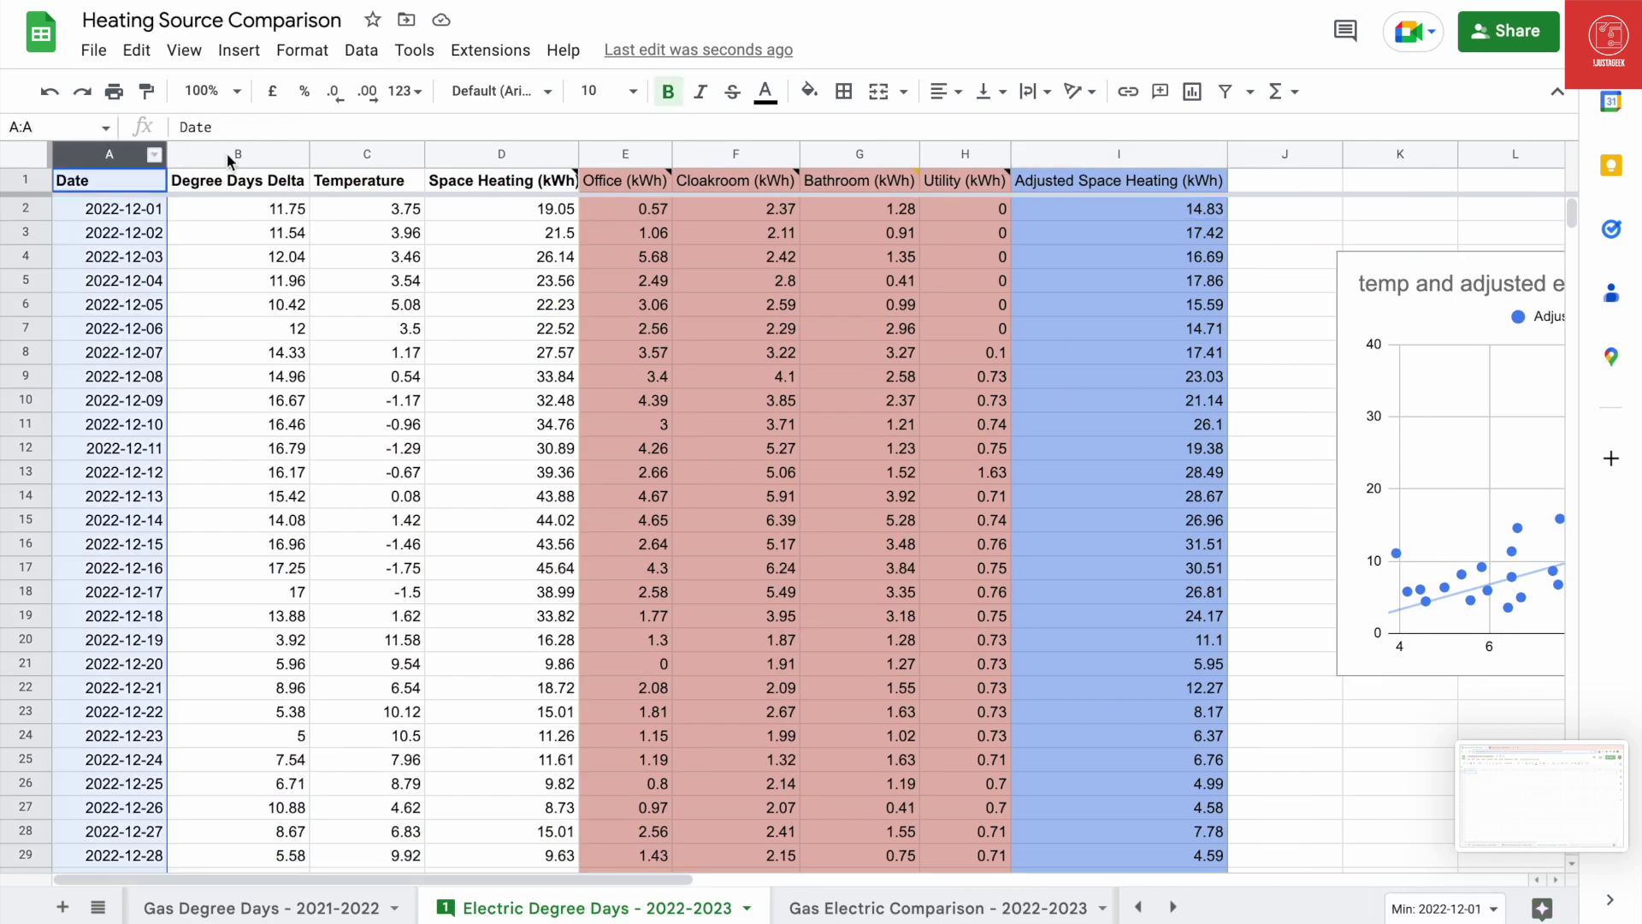
pyautogui.moveTo(232, 162); pyautogui.dragTo(402, 154)
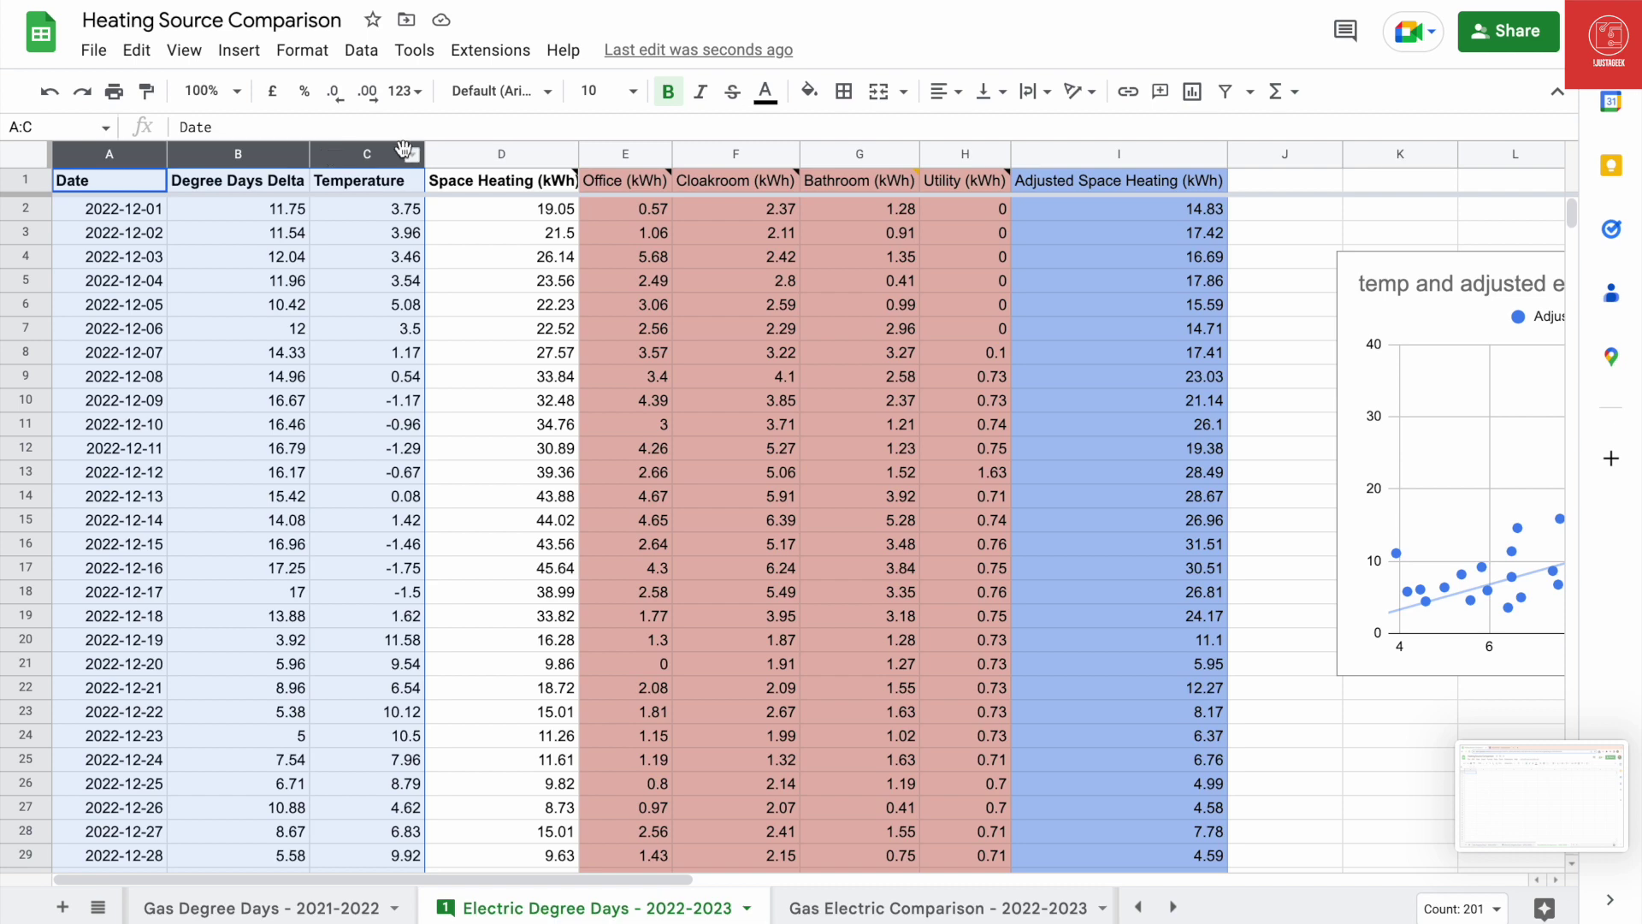
pyautogui.keyDown('ctrl'); pyautogui.click(1124, 156); pyautogui.keyUp('ctrl')
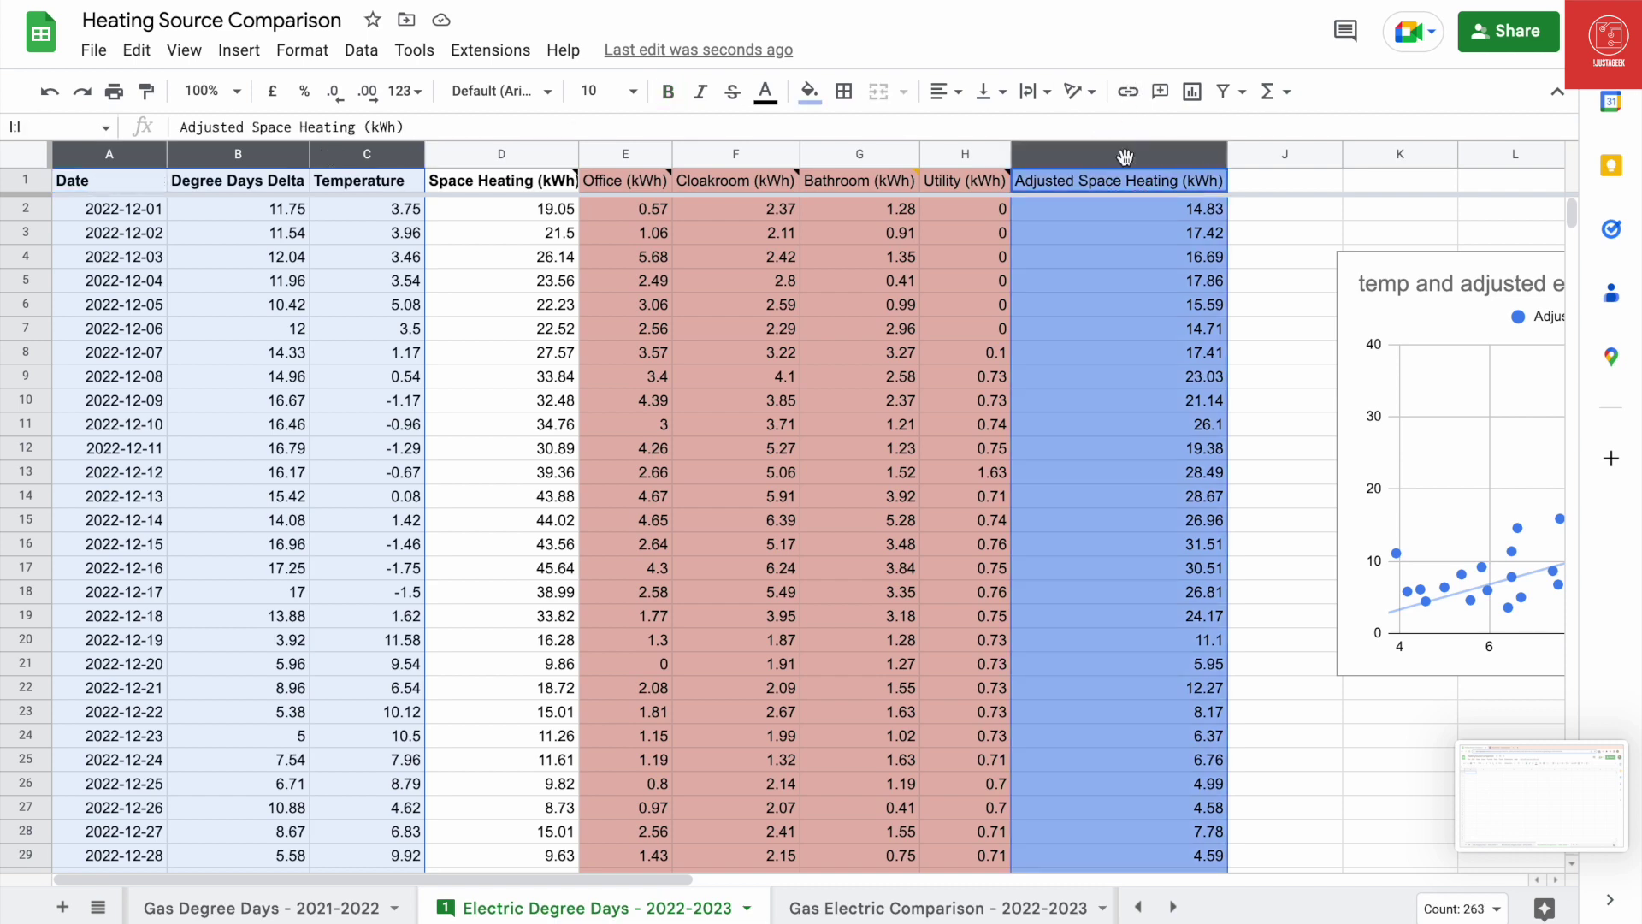
# Step: Paste the copied table as values only into A1 of the Gas Electric Comparison - 2022-2023 sheet
pyautogui.click(894, 904)
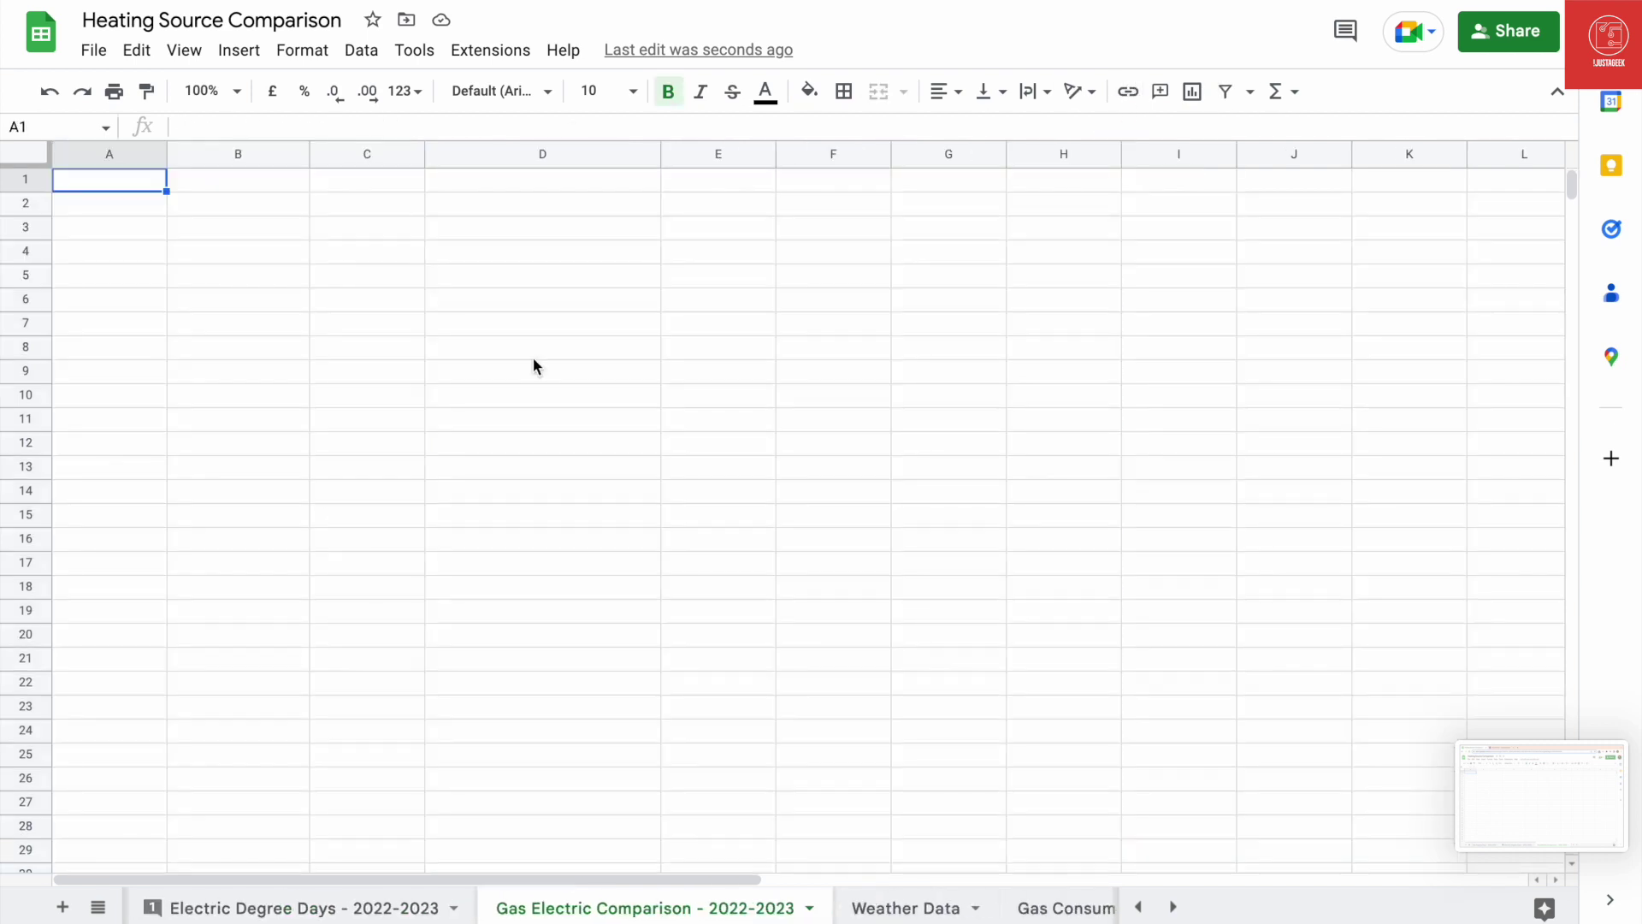
pyautogui.rightClick(135, 183)
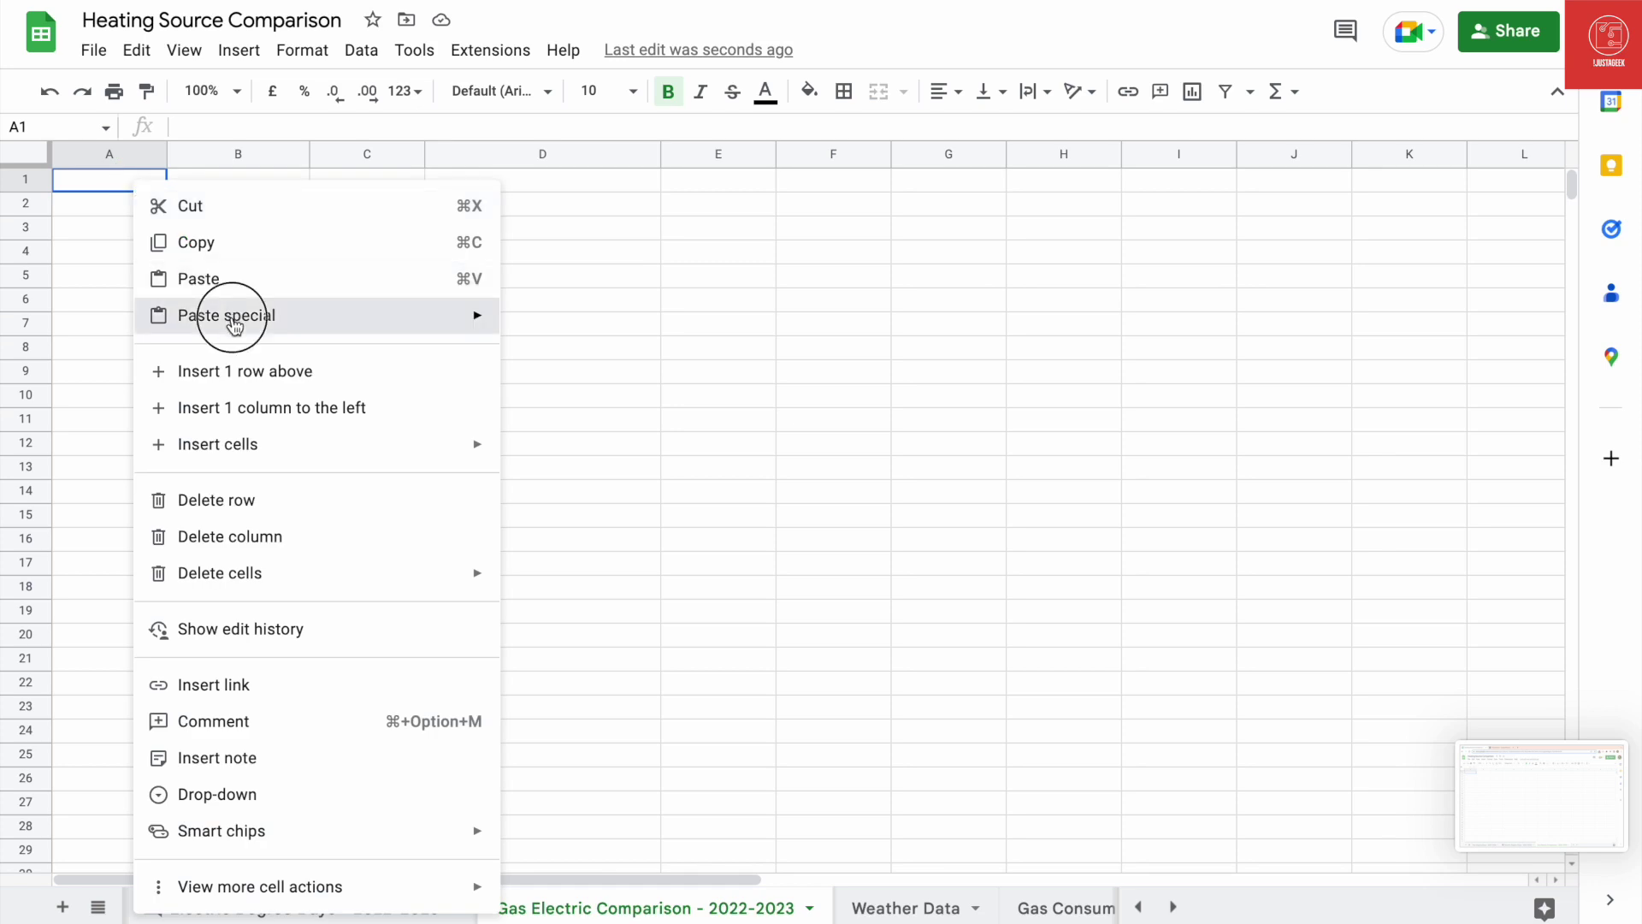
pyautogui.moveTo(485, 332)
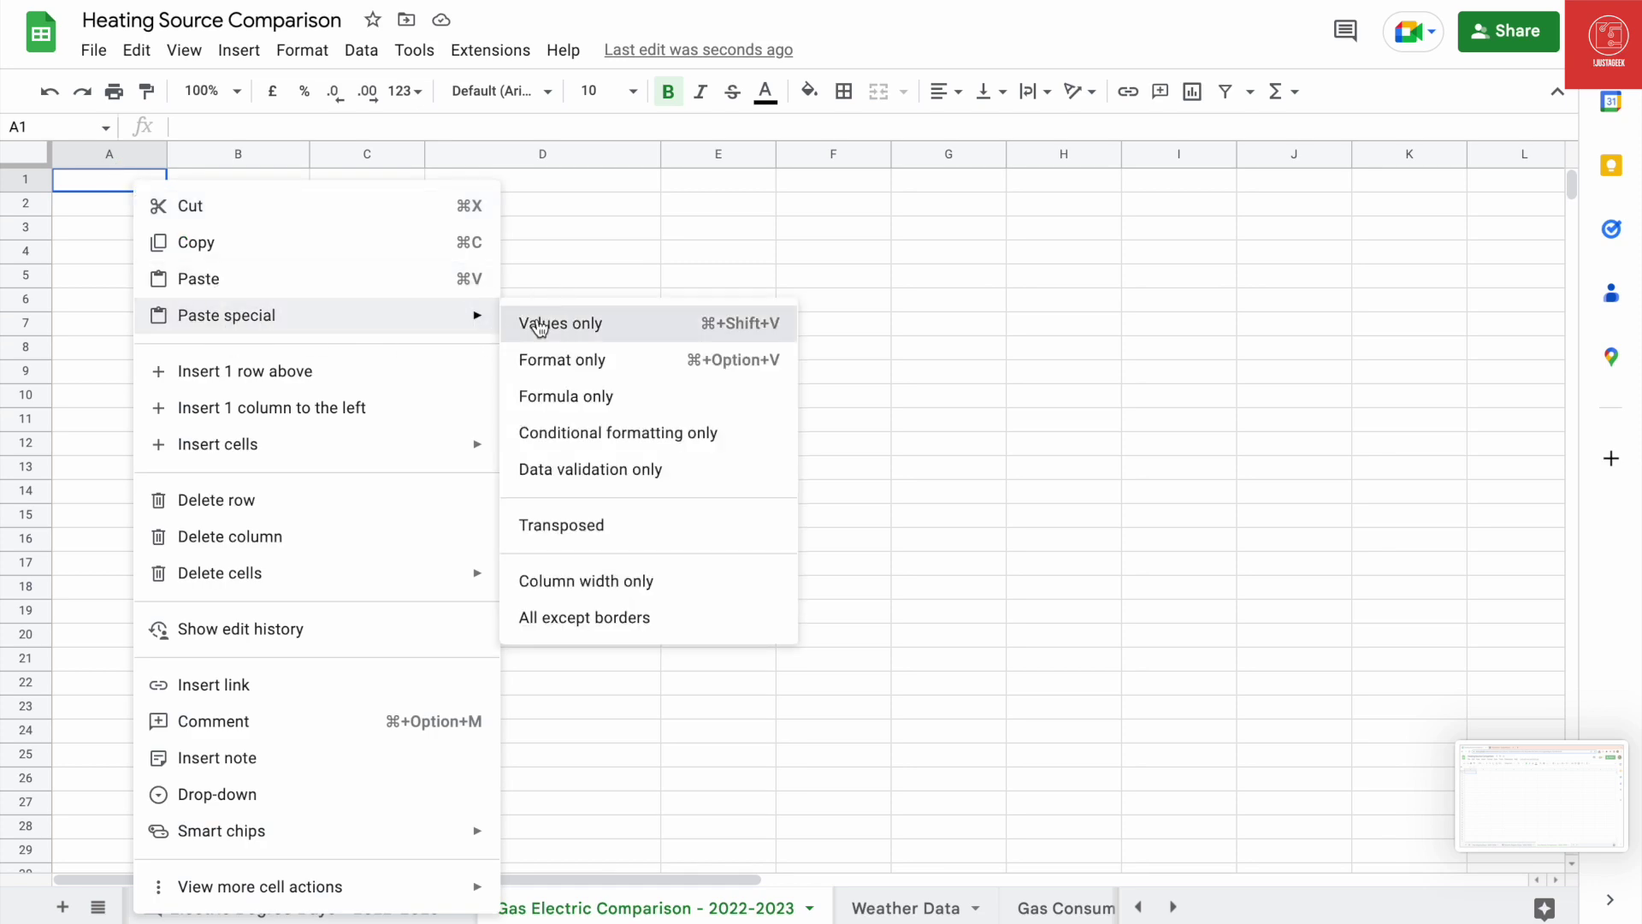
pyautogui.click(539, 324)
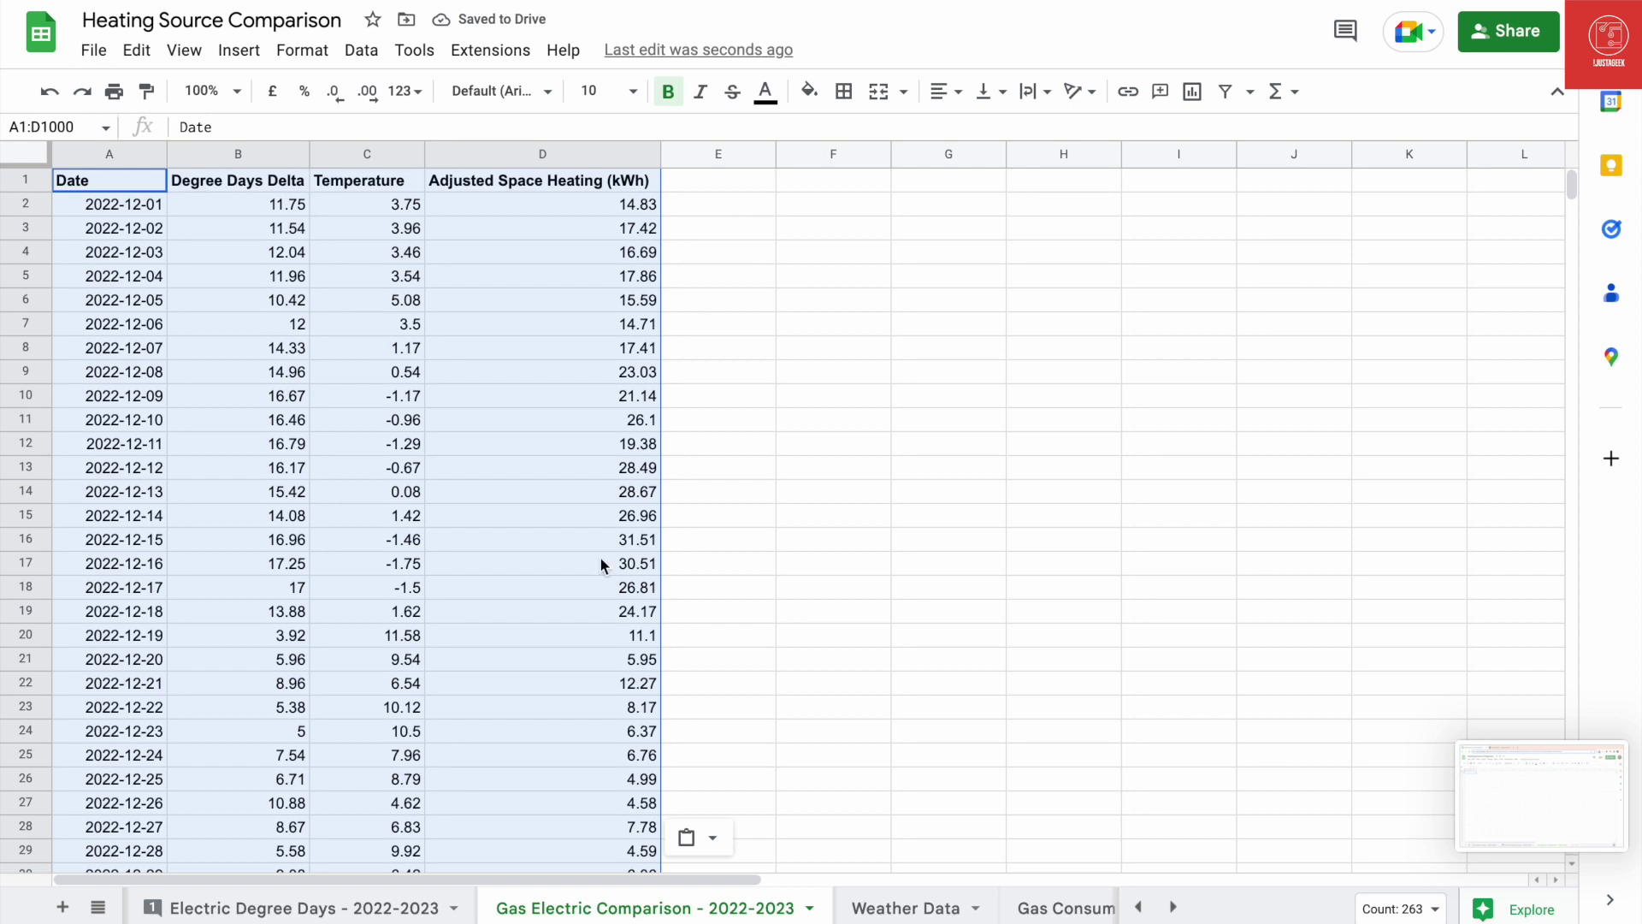
# Step: Add the header 'Forecast Gas (kWh)' in E1
pyautogui.click(751, 183)
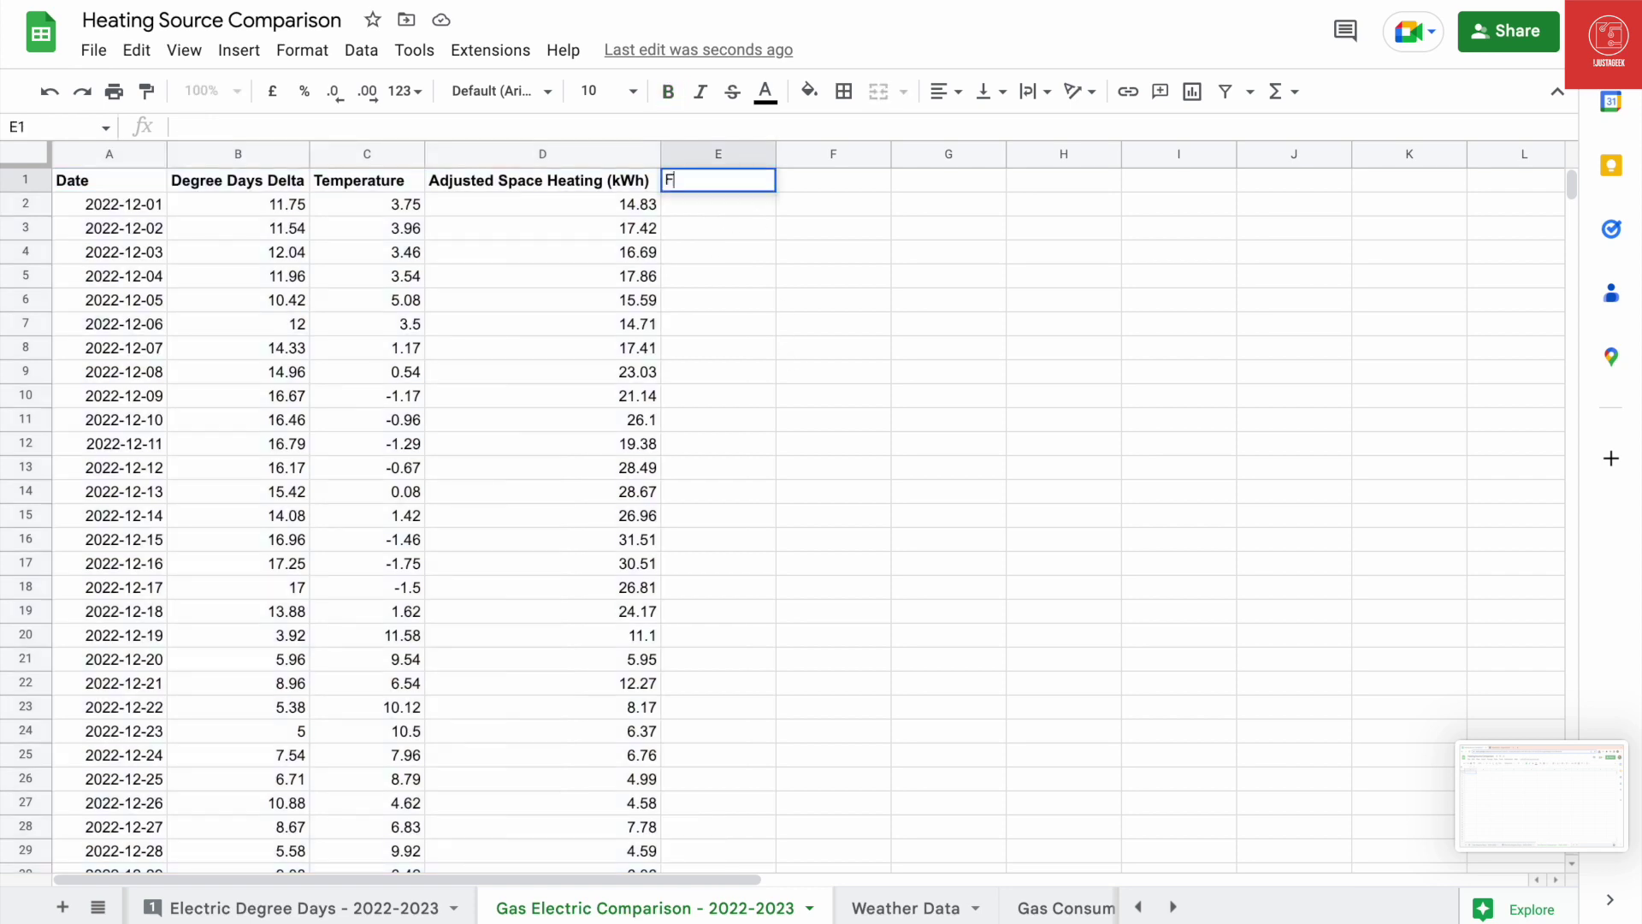
pyautogui.write('Forecas')
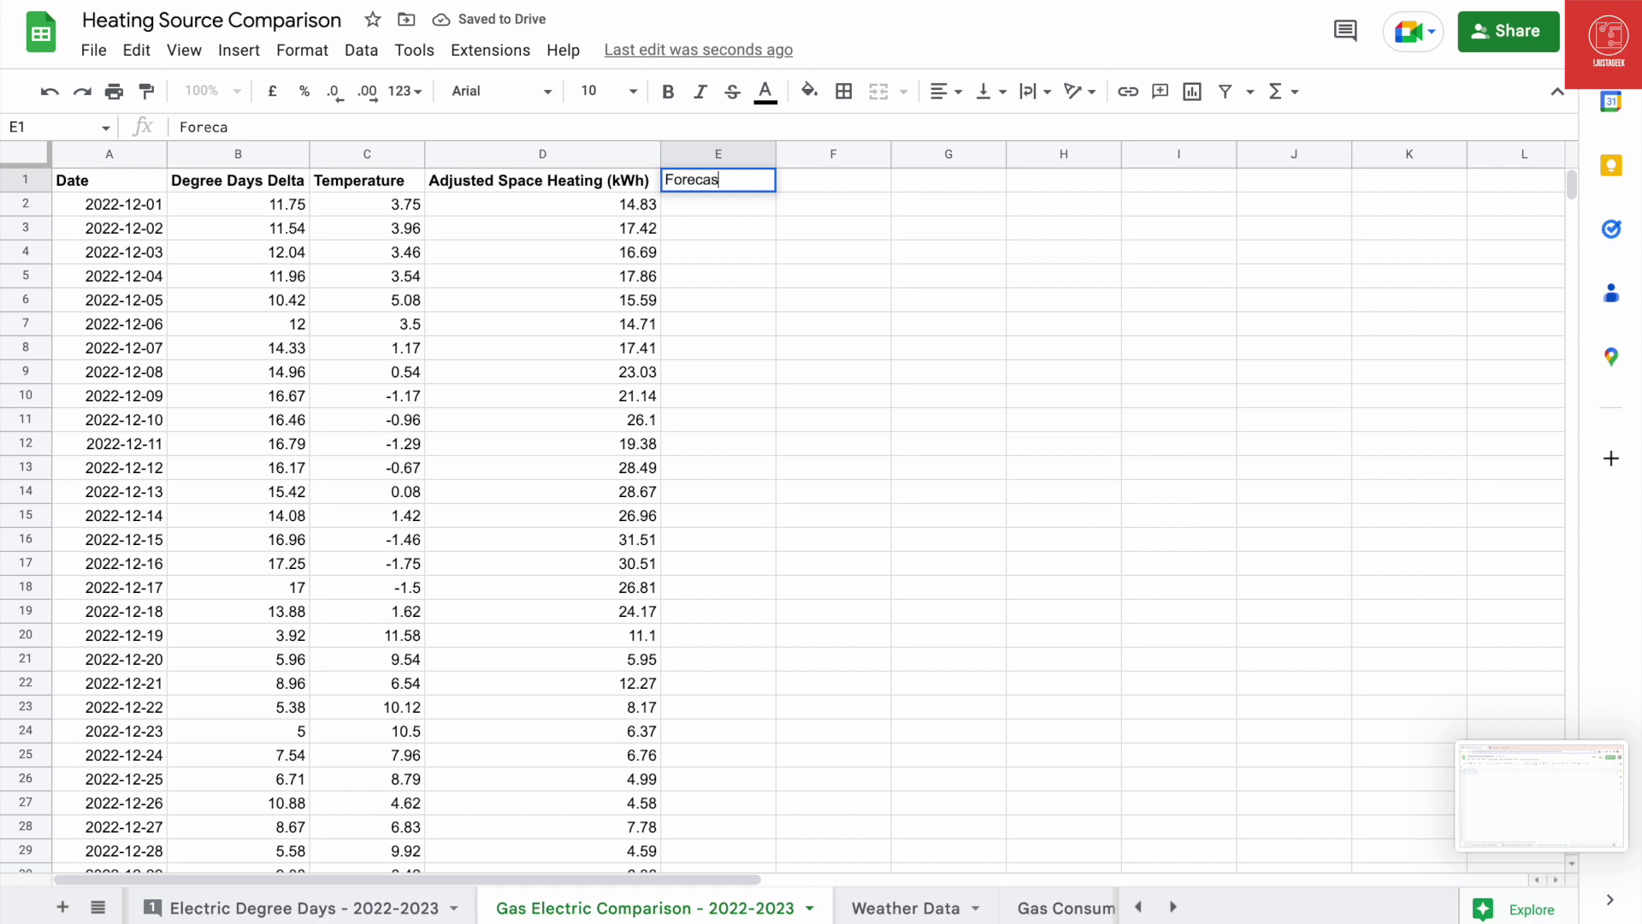
pyautogui.write('t')
pyautogui.press('BackSpace')
pyautogui.write('t Gas ')
pyautogui.write('(kW')
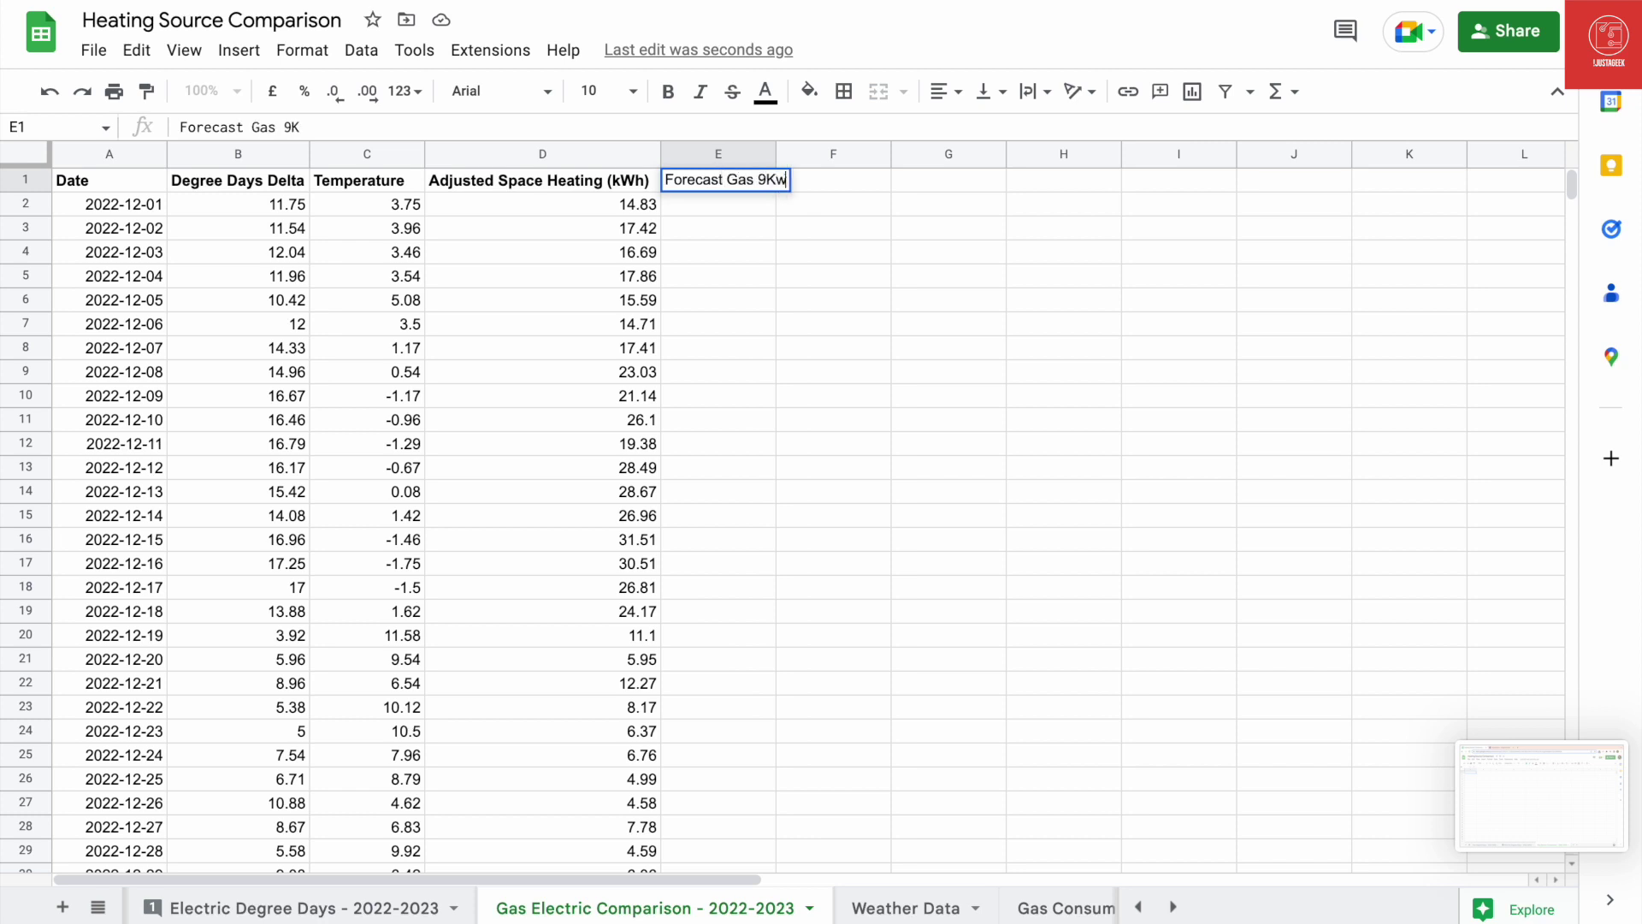
pyautogui.press('BackSpace')
pyautogui.press('BackSpace')
pyautogui.write('kWh)')
pyautogui.press('Return')
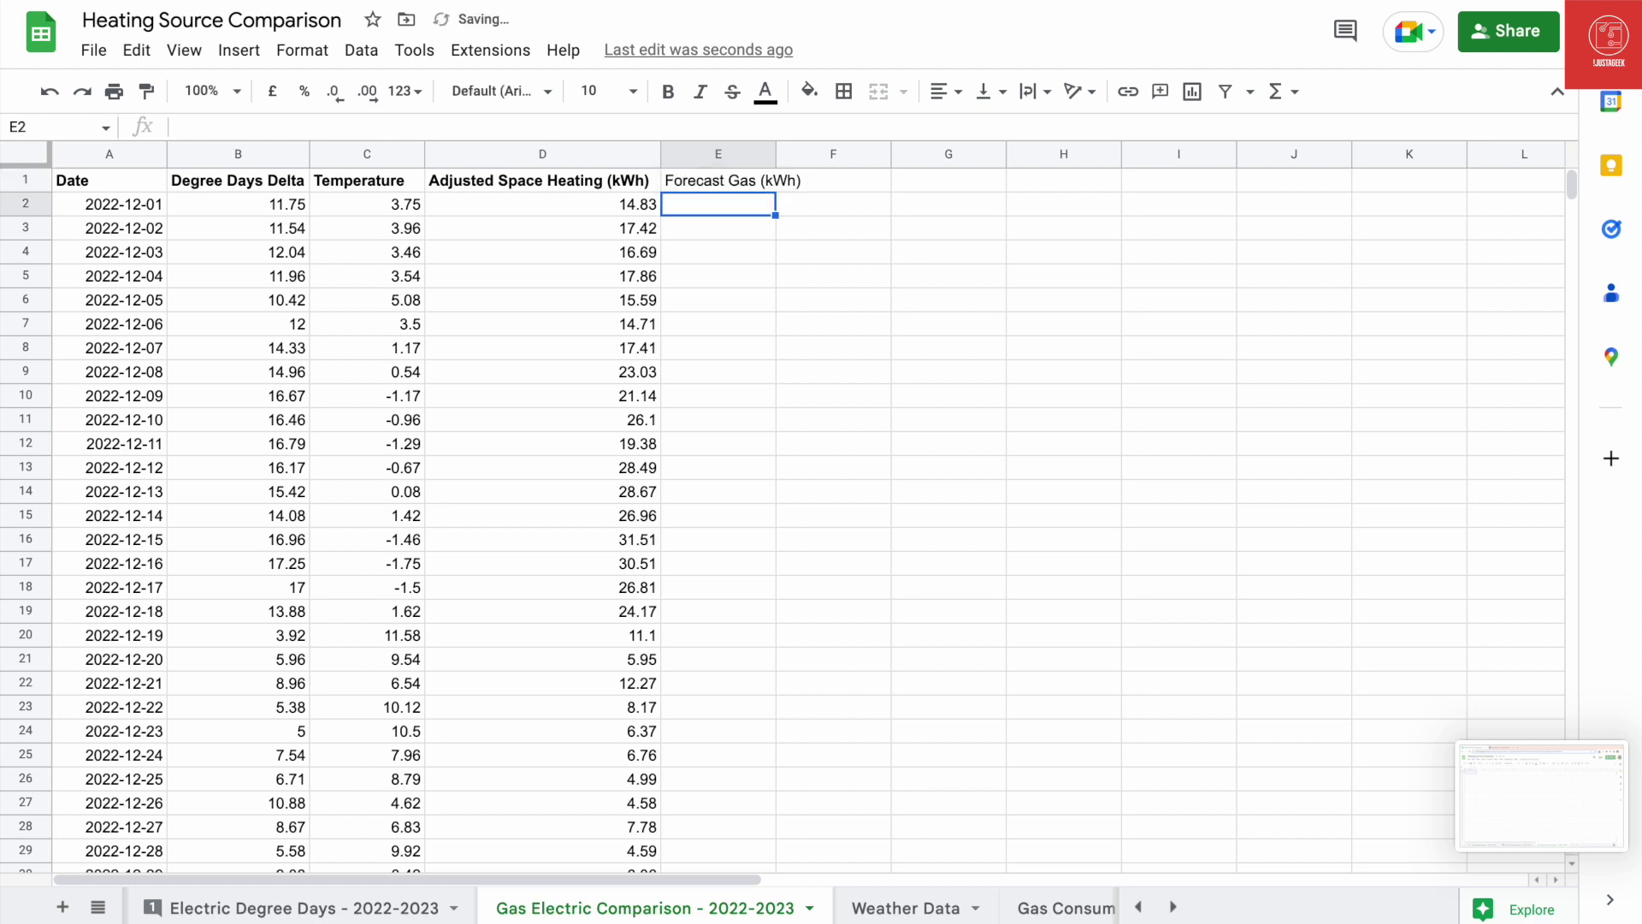
# Step: Enter =2.24*B2+1.18 in E2 and fill it down column E to row 63
pyautogui.write('=2.24')
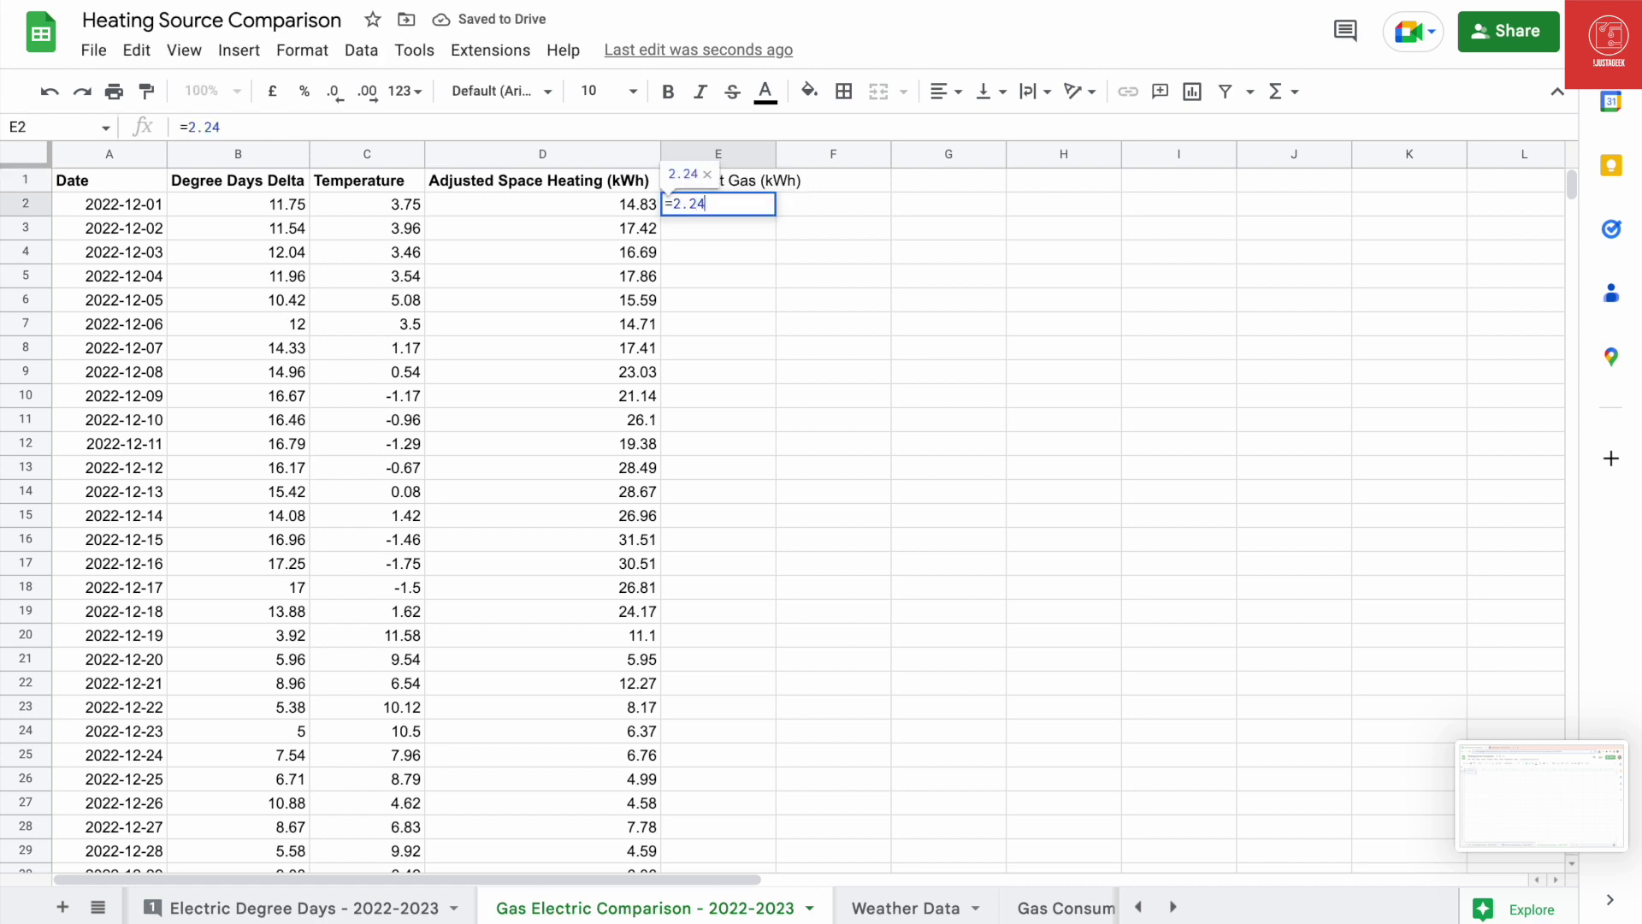
pyautogui.write('*')
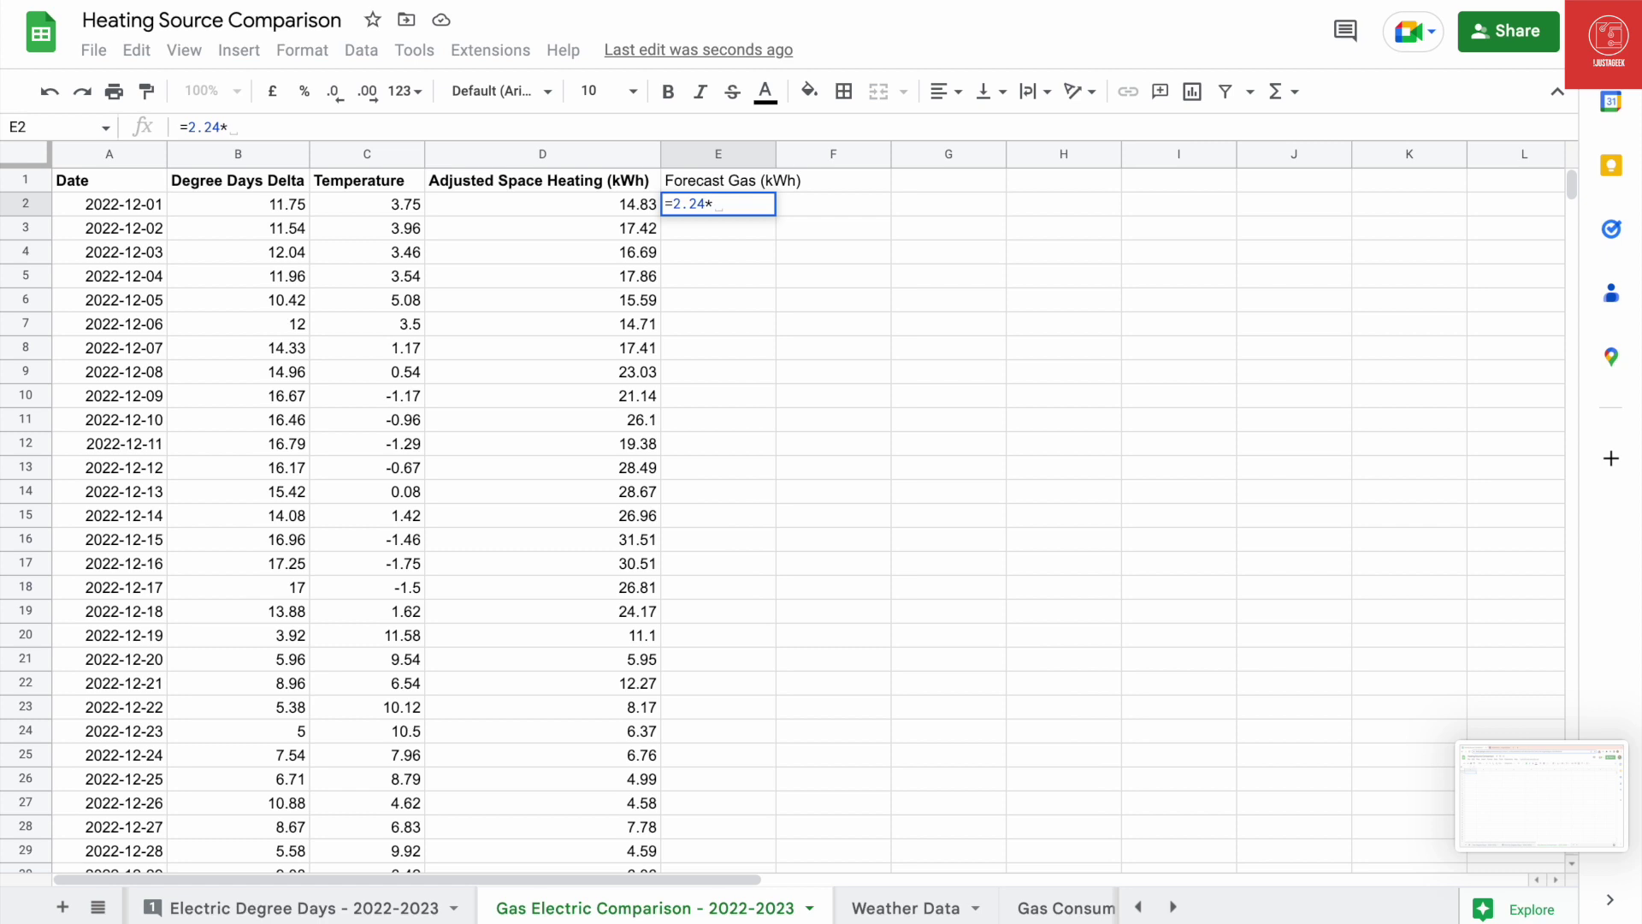
pyautogui.write('b2+1.')
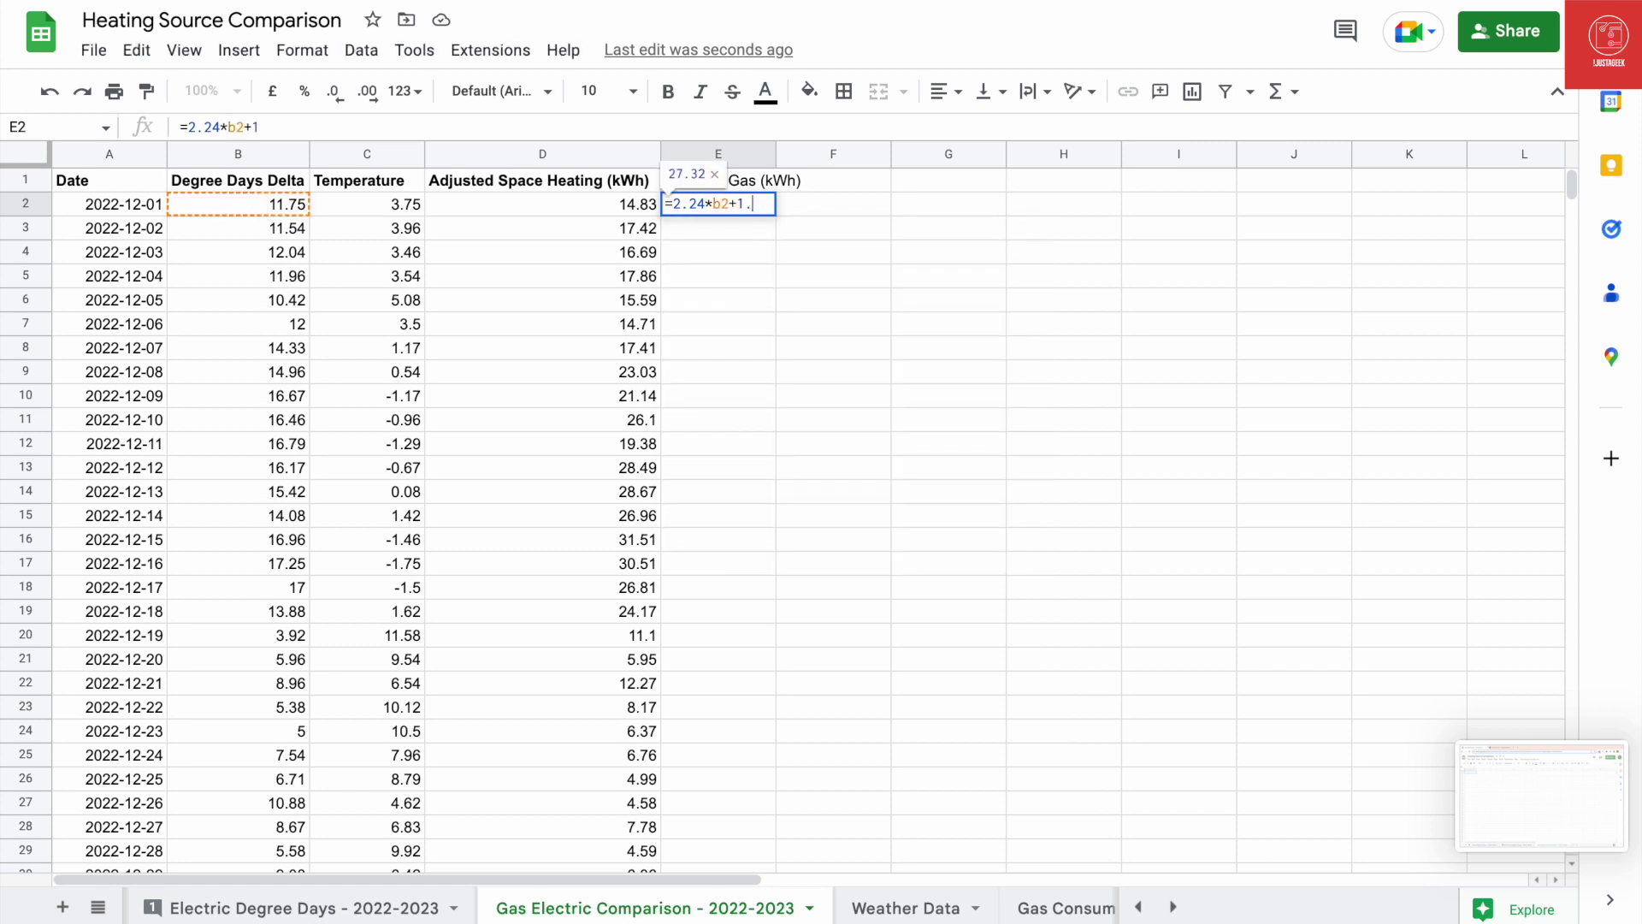
pyautogui.write('18')
pyautogui.press('Return')
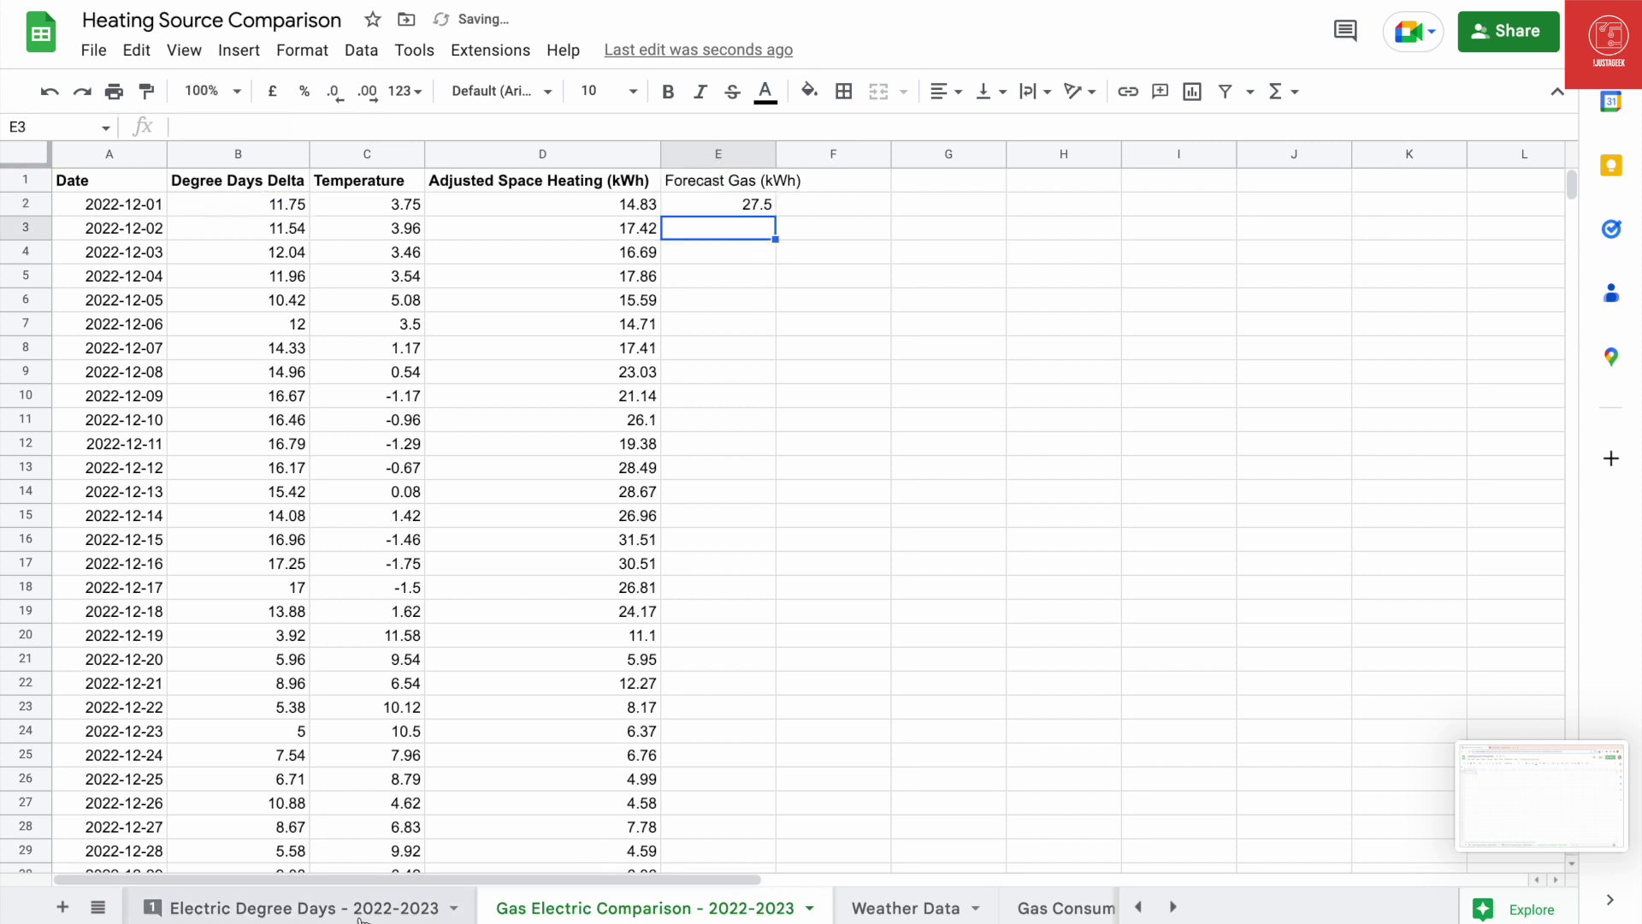
pyautogui.hscroll(-2, 667, 910)
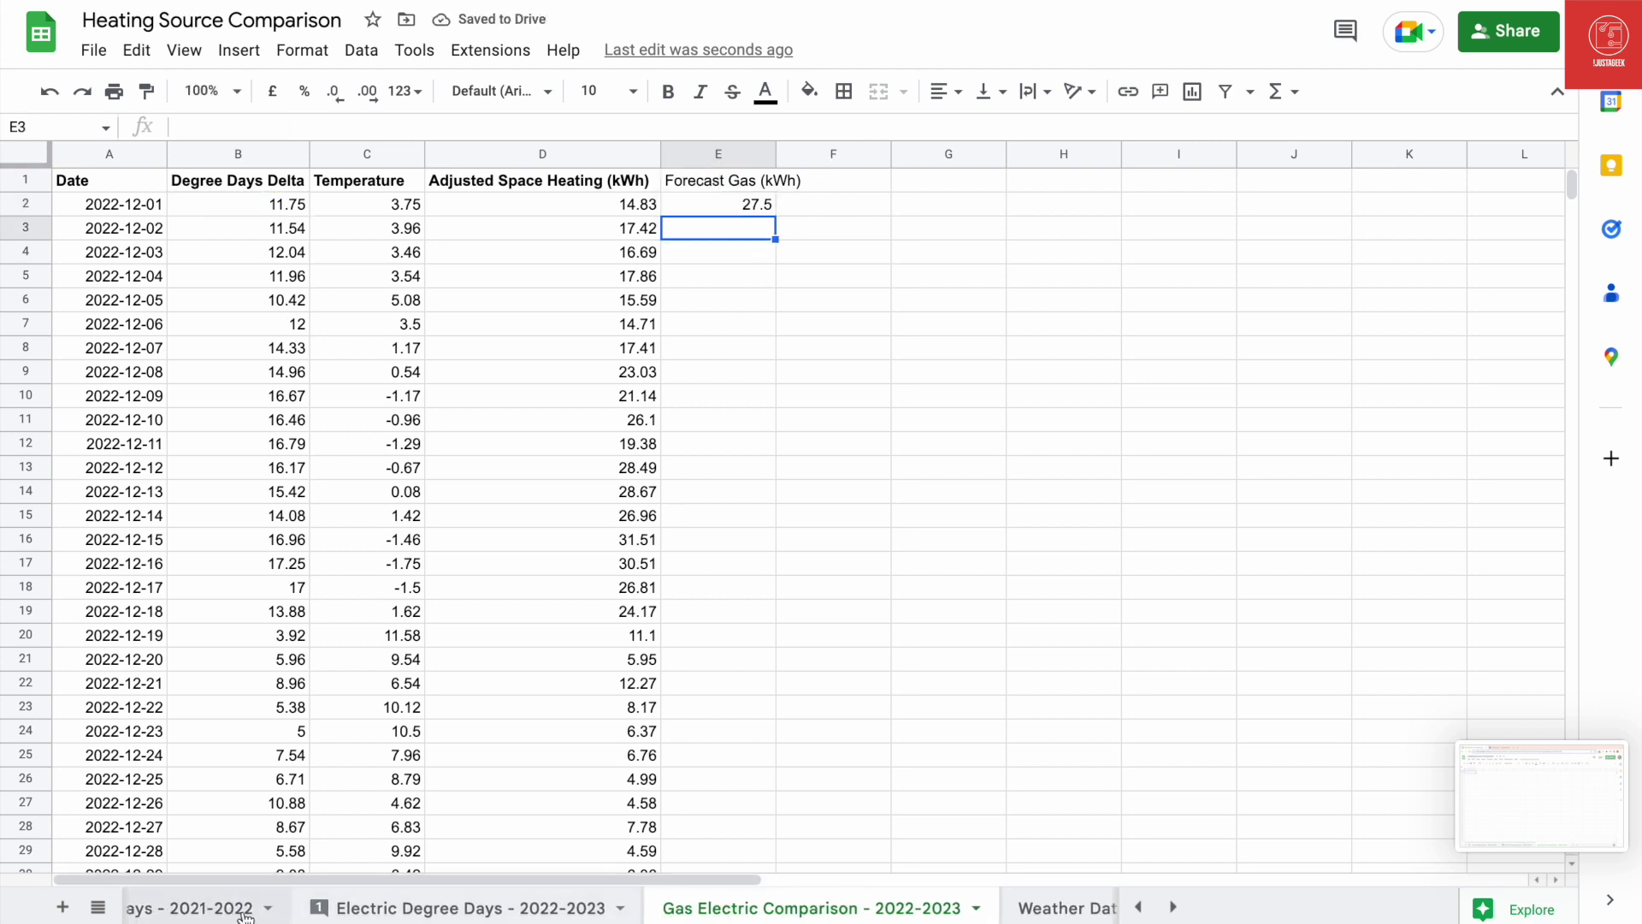
pyautogui.click(206, 908)
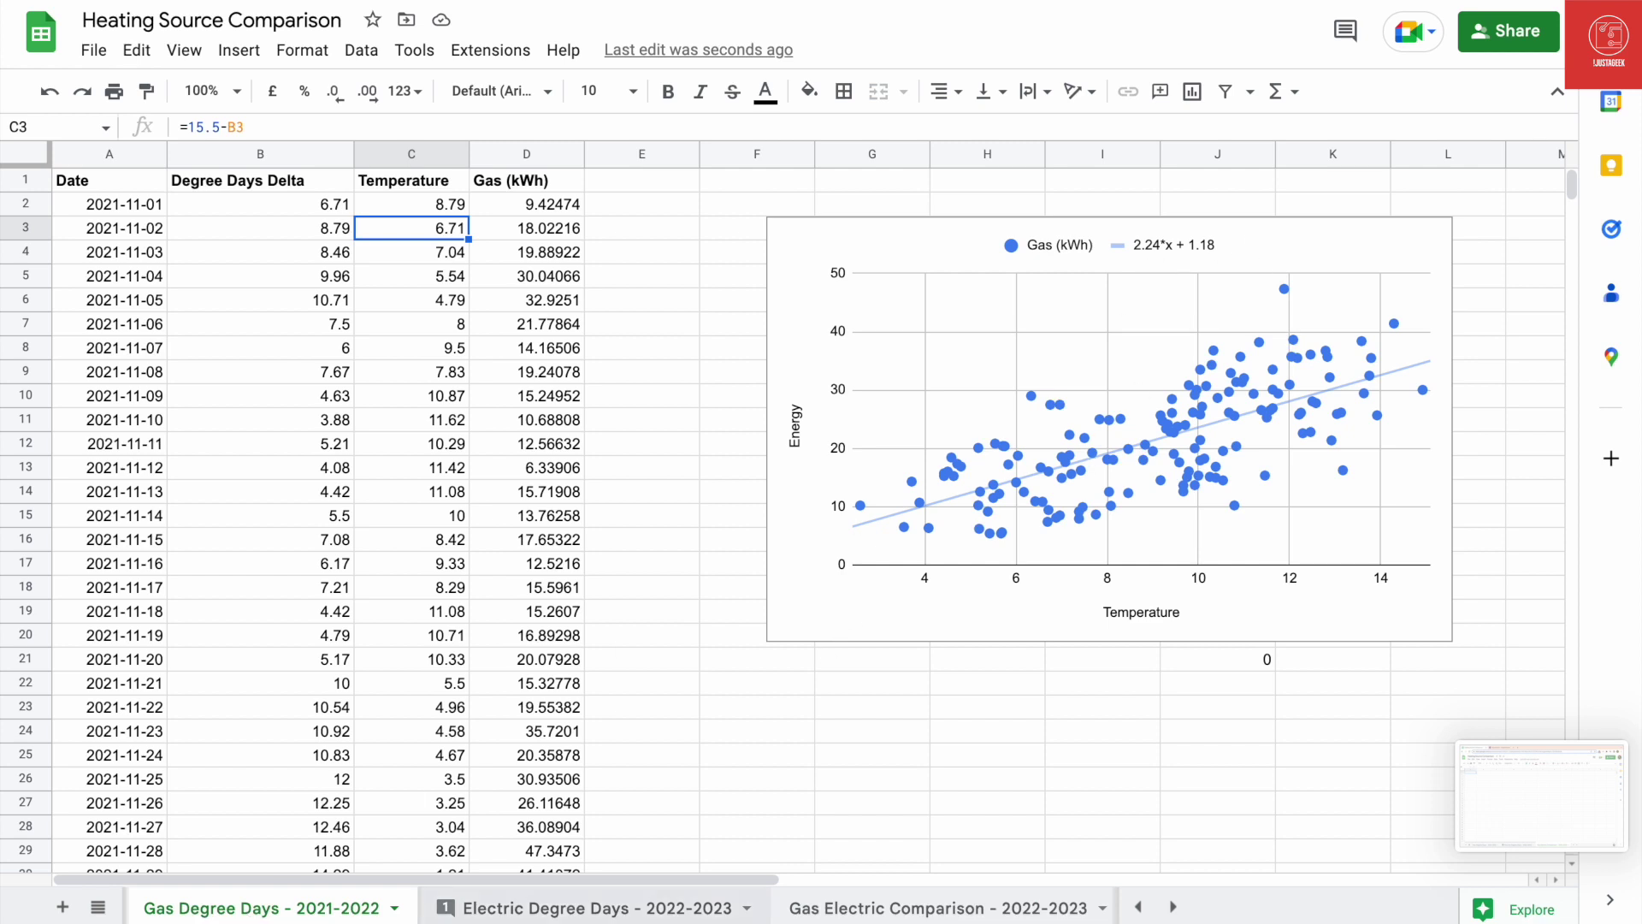
pyautogui.click(797, 906)
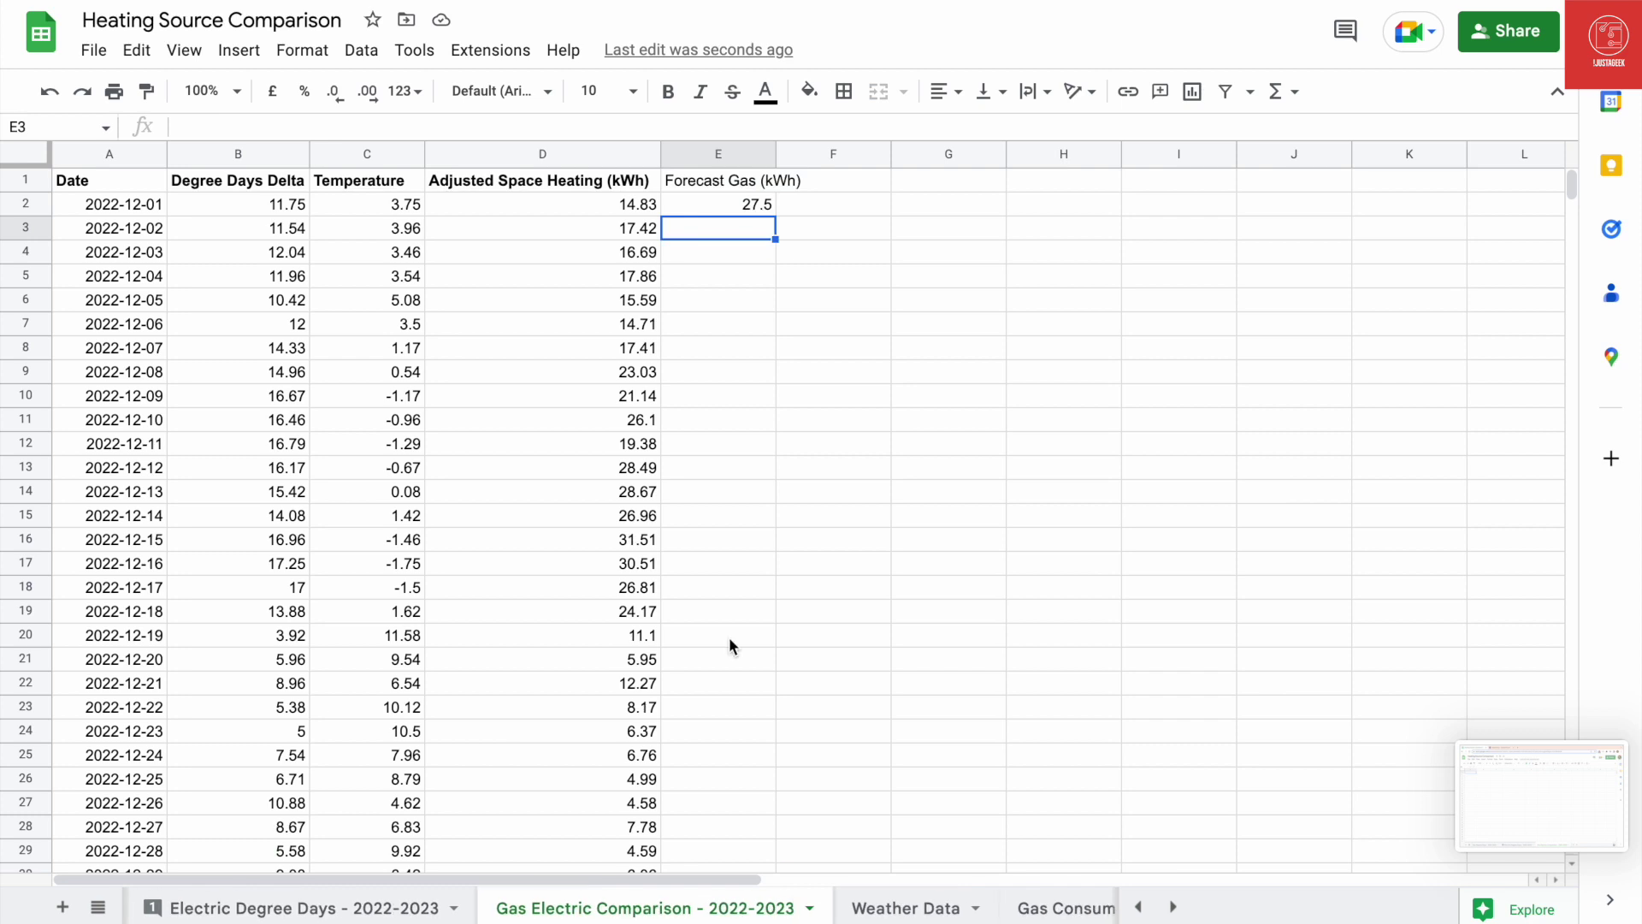
pyautogui.moveTo(775, 240); pyautogui.dragTo(740, 819)
# Step: Delete the stray 1.18 forecast value on the empty 2023-01-28 row
pyautogui.click(852, 723)
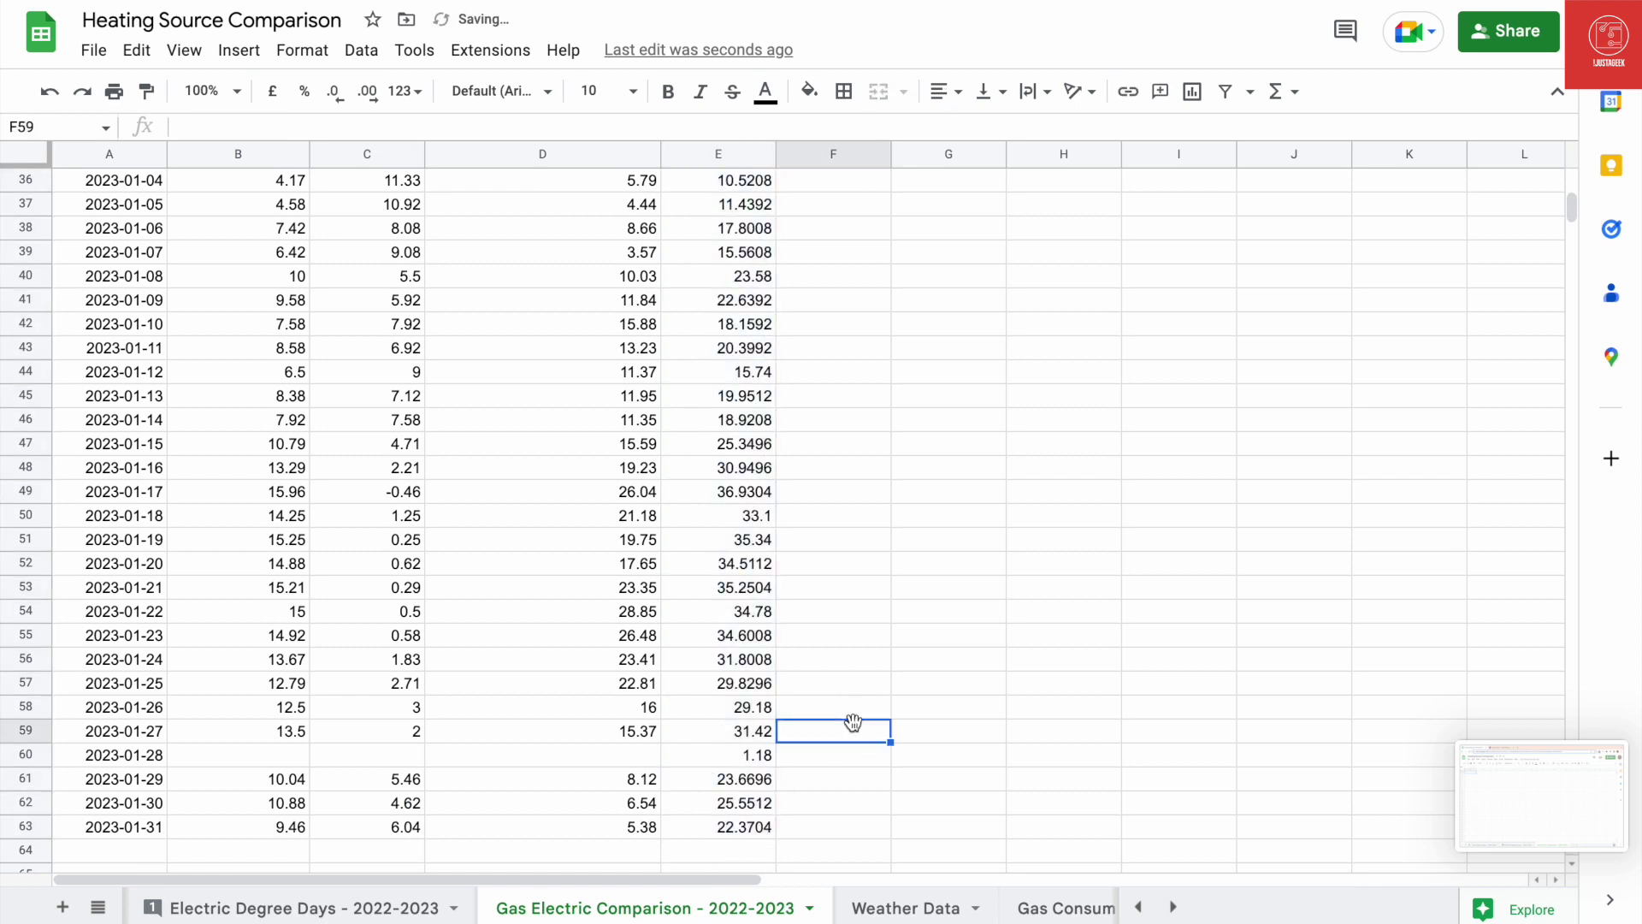
pyautogui.click(771, 756)
pyautogui.press('Delete')
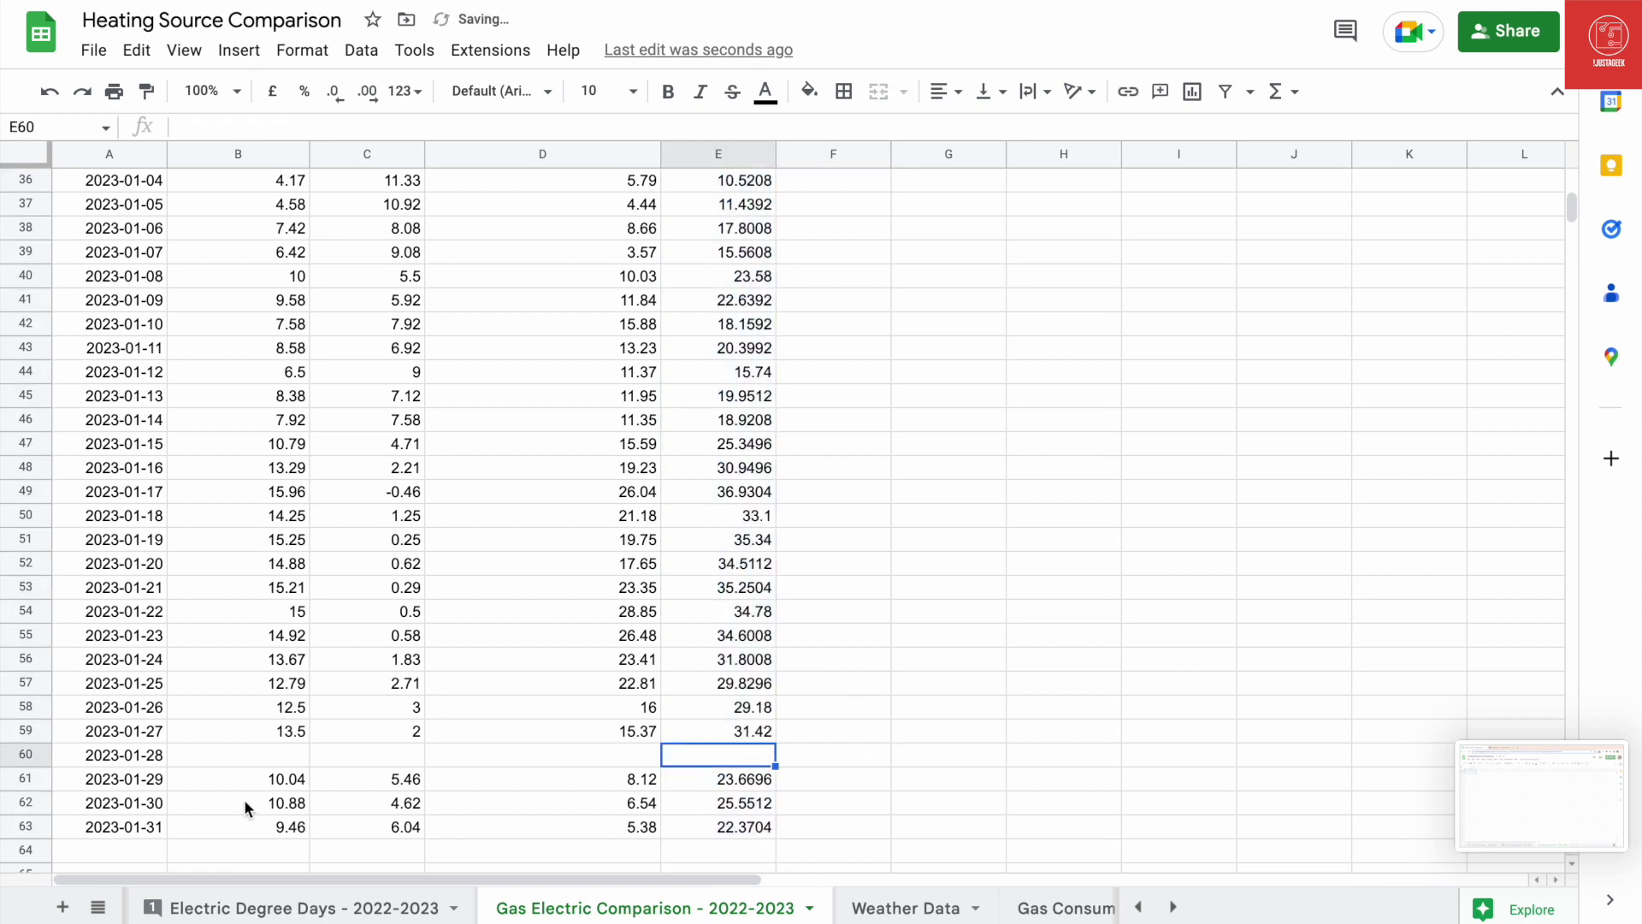
pyautogui.click(140, 755)
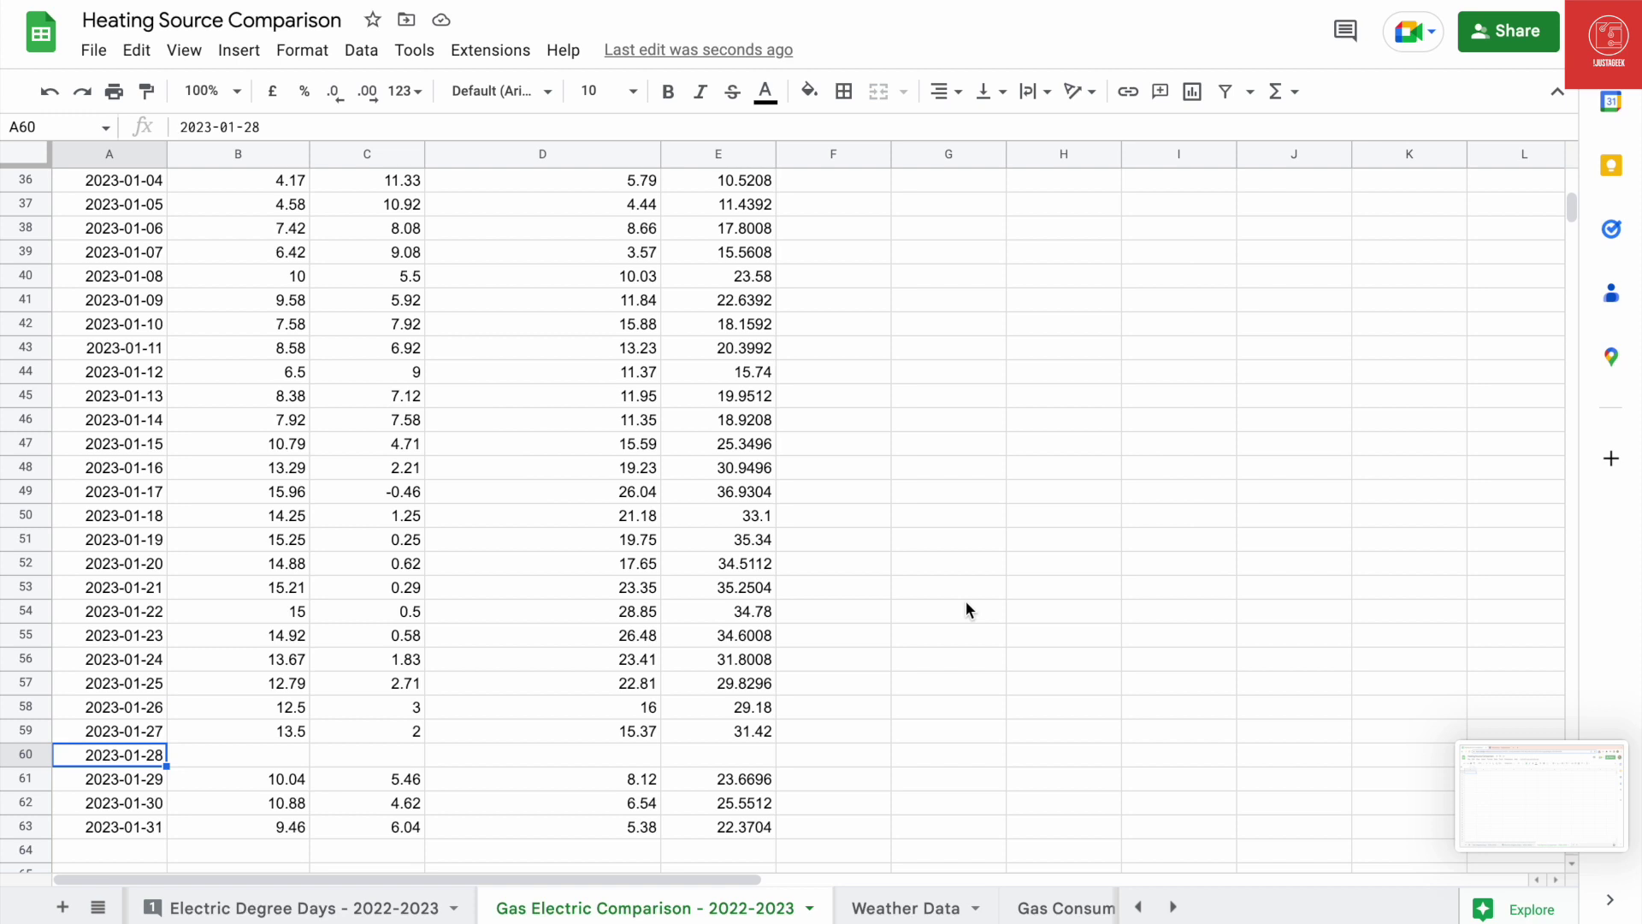
# Step: Make the Forecast Gas (kWh) header bold and widen column E to fit it
pyautogui.scroll(10, 815, 509)
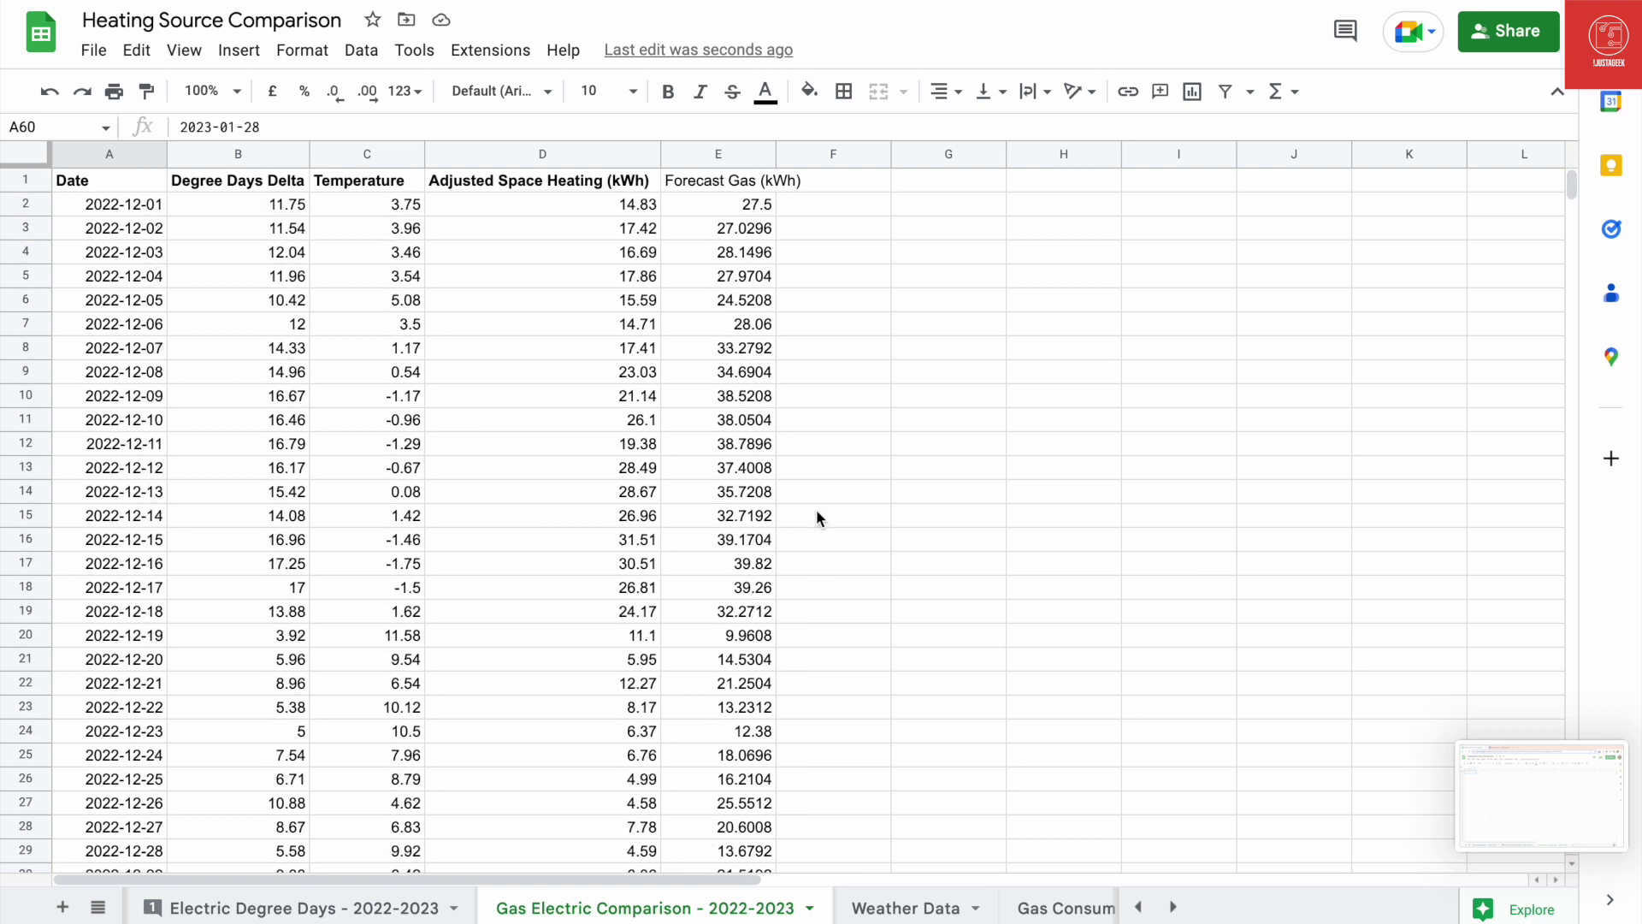
pyautogui.click(732, 183)
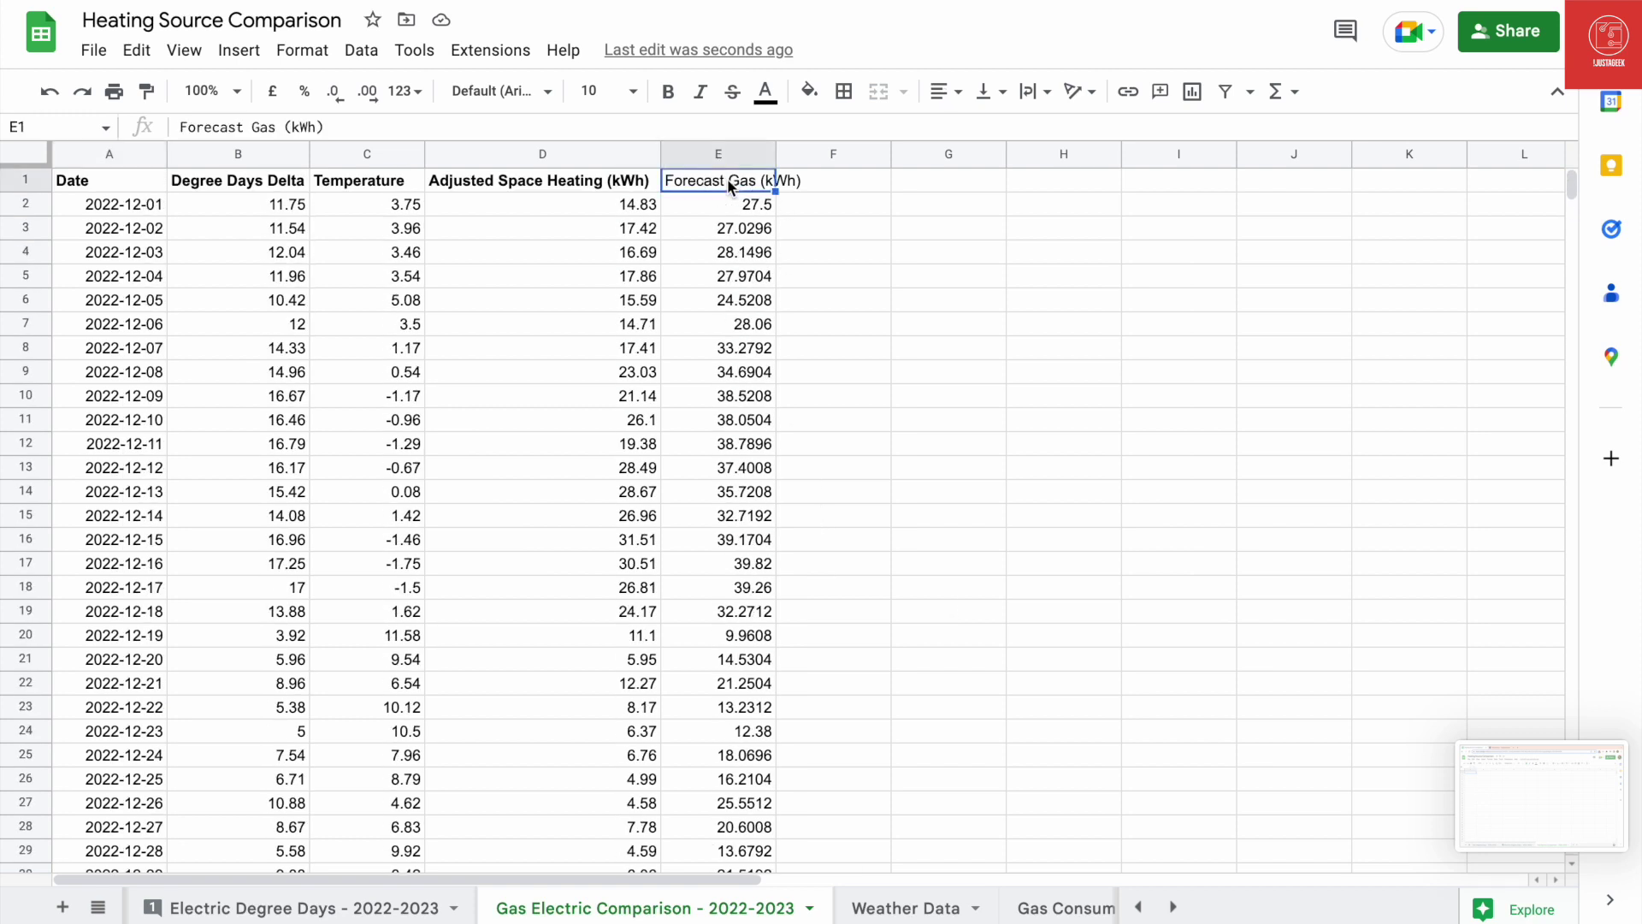
pyautogui.hotkey('ctrl', 'b')
pyautogui.moveTo(776, 153); pyautogui.dragTo(820, 156)
pyautogui.click(630, 211)
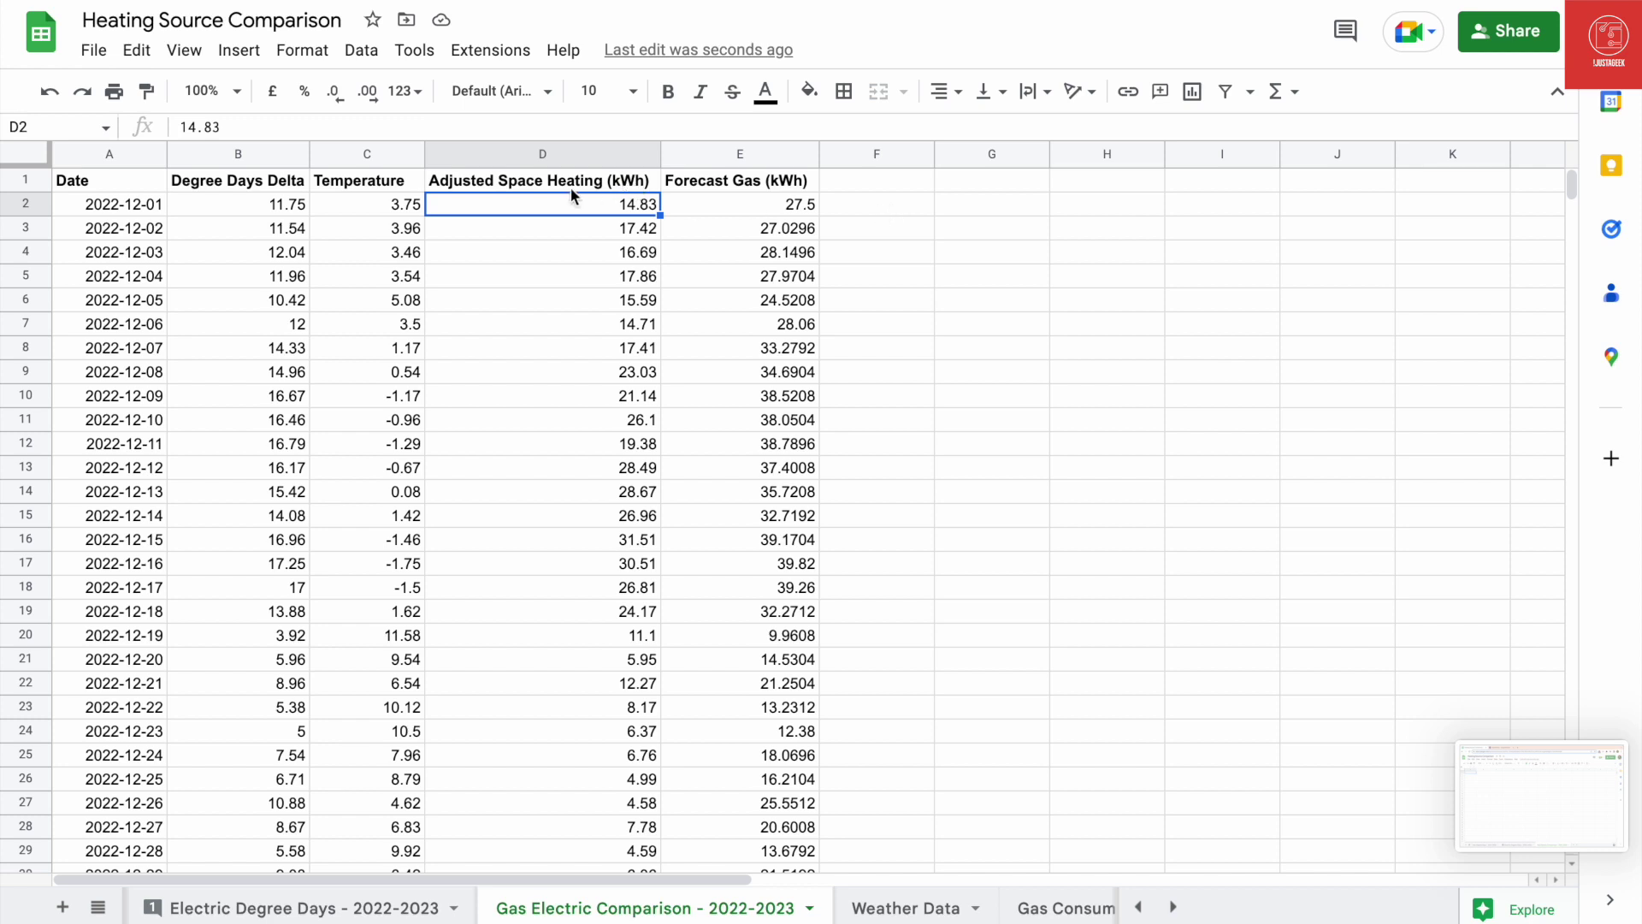
# Step: Rename the D1 header from 'Adjusted' to 'Far IR Space Heating (kWh)'
pyautogui.click(535, 189)
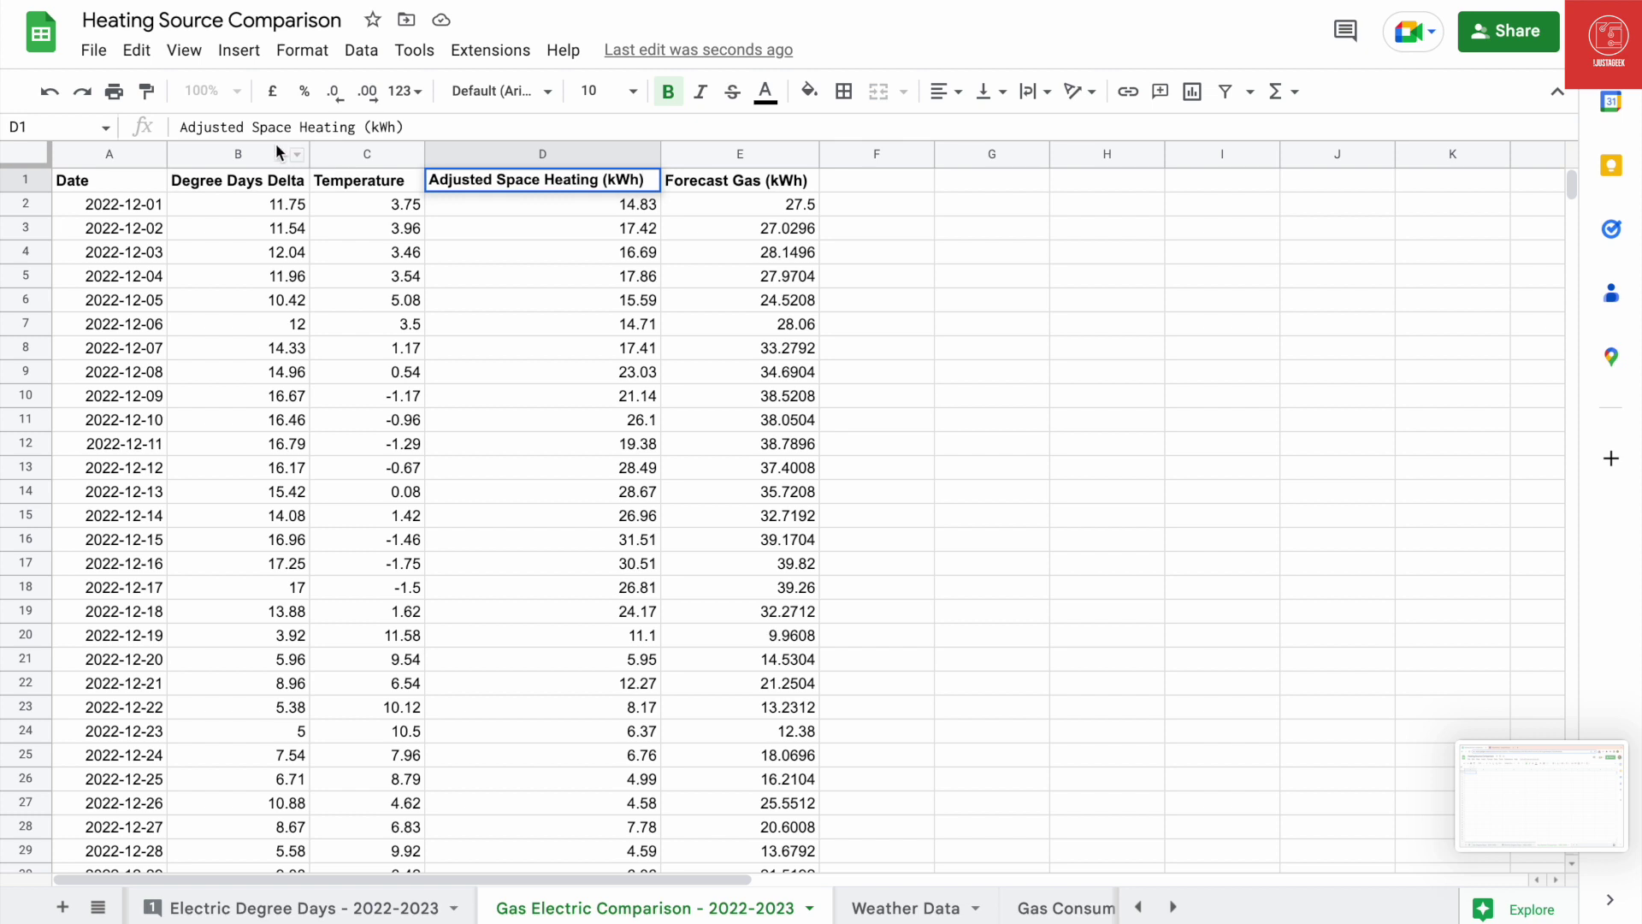
pyautogui.doubleClick(220, 127)
pyautogui.write('Far IR')
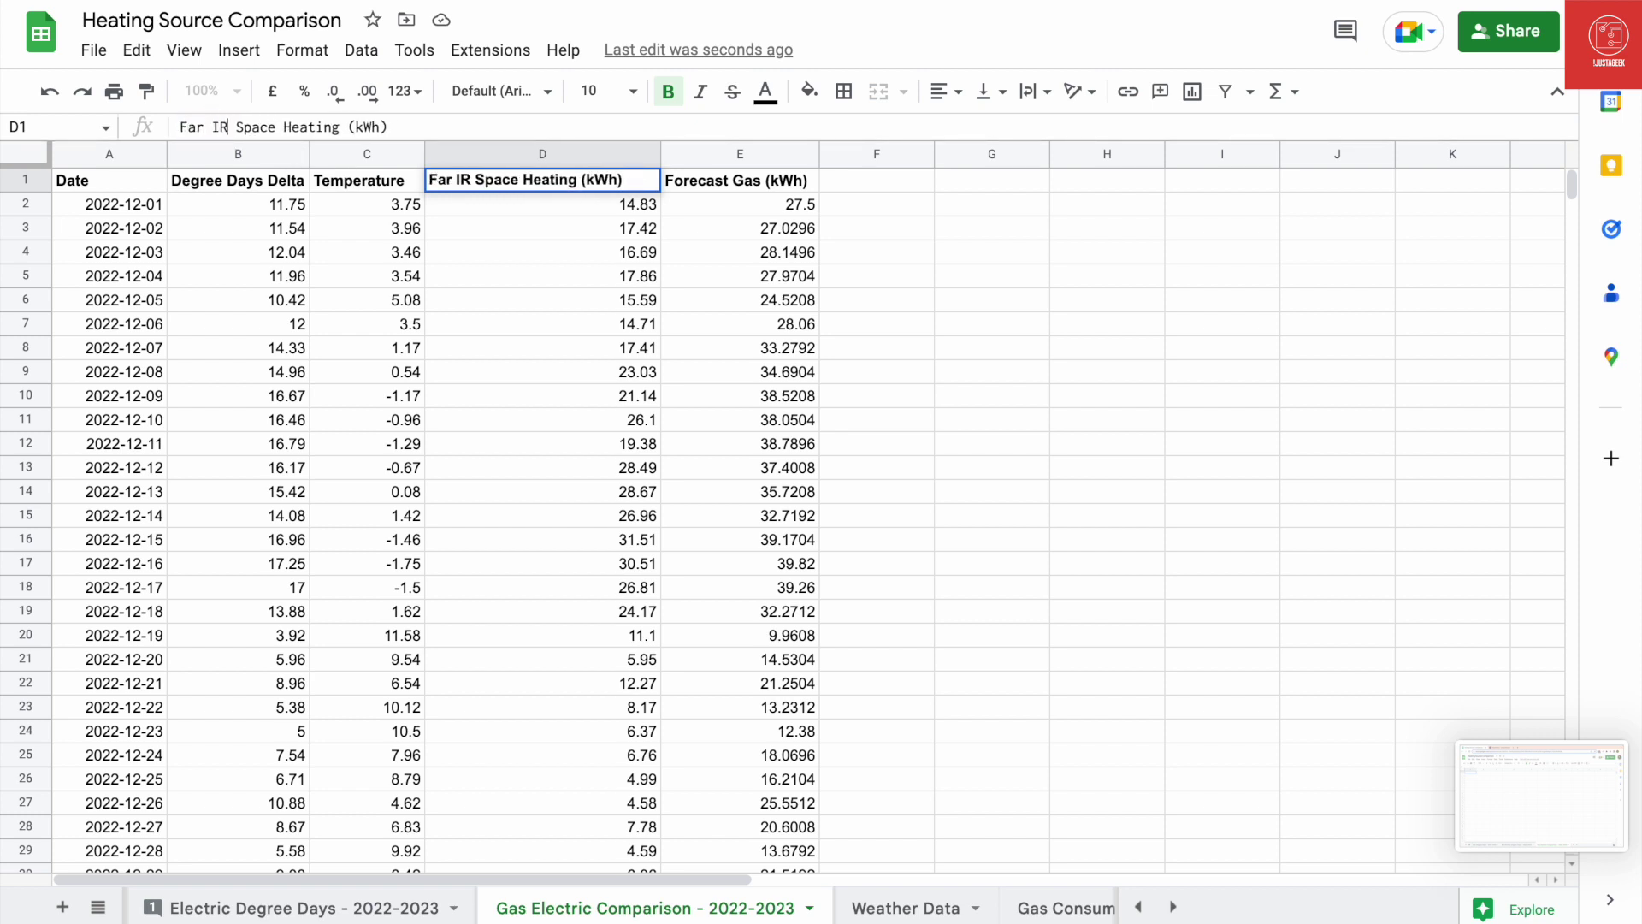
pyautogui.press('Return')
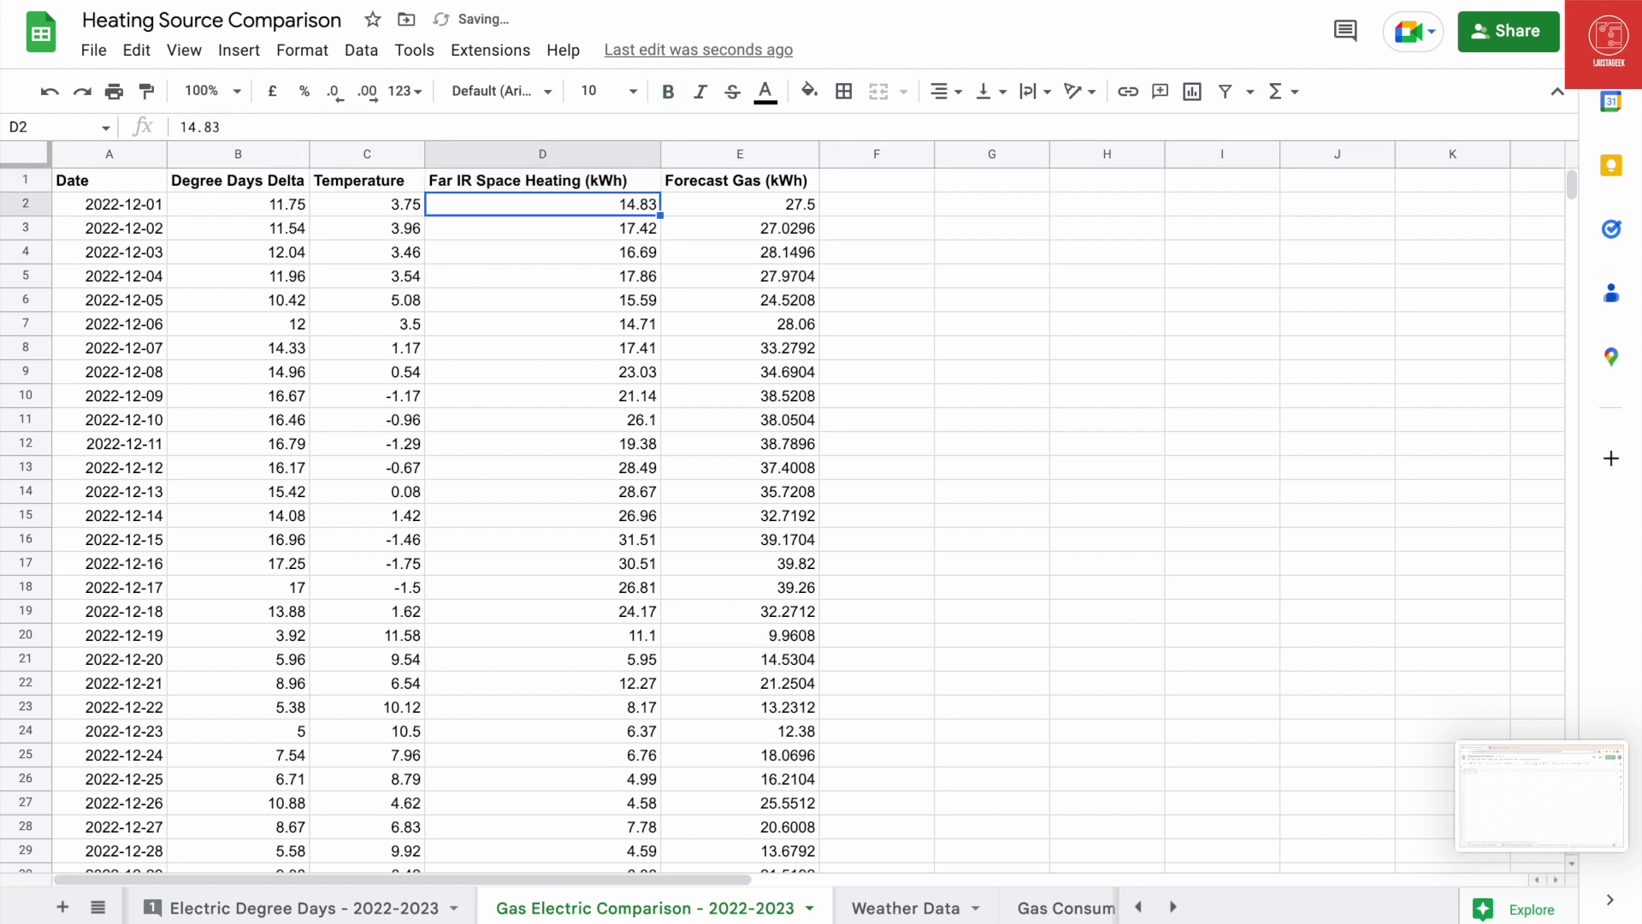
pyautogui.click(876, 204)
# Step: Enter =E2/D2 in F2 and auto-fill the ratio down column F, starting at 1.854349292
pyautogui.write('=e2/e')
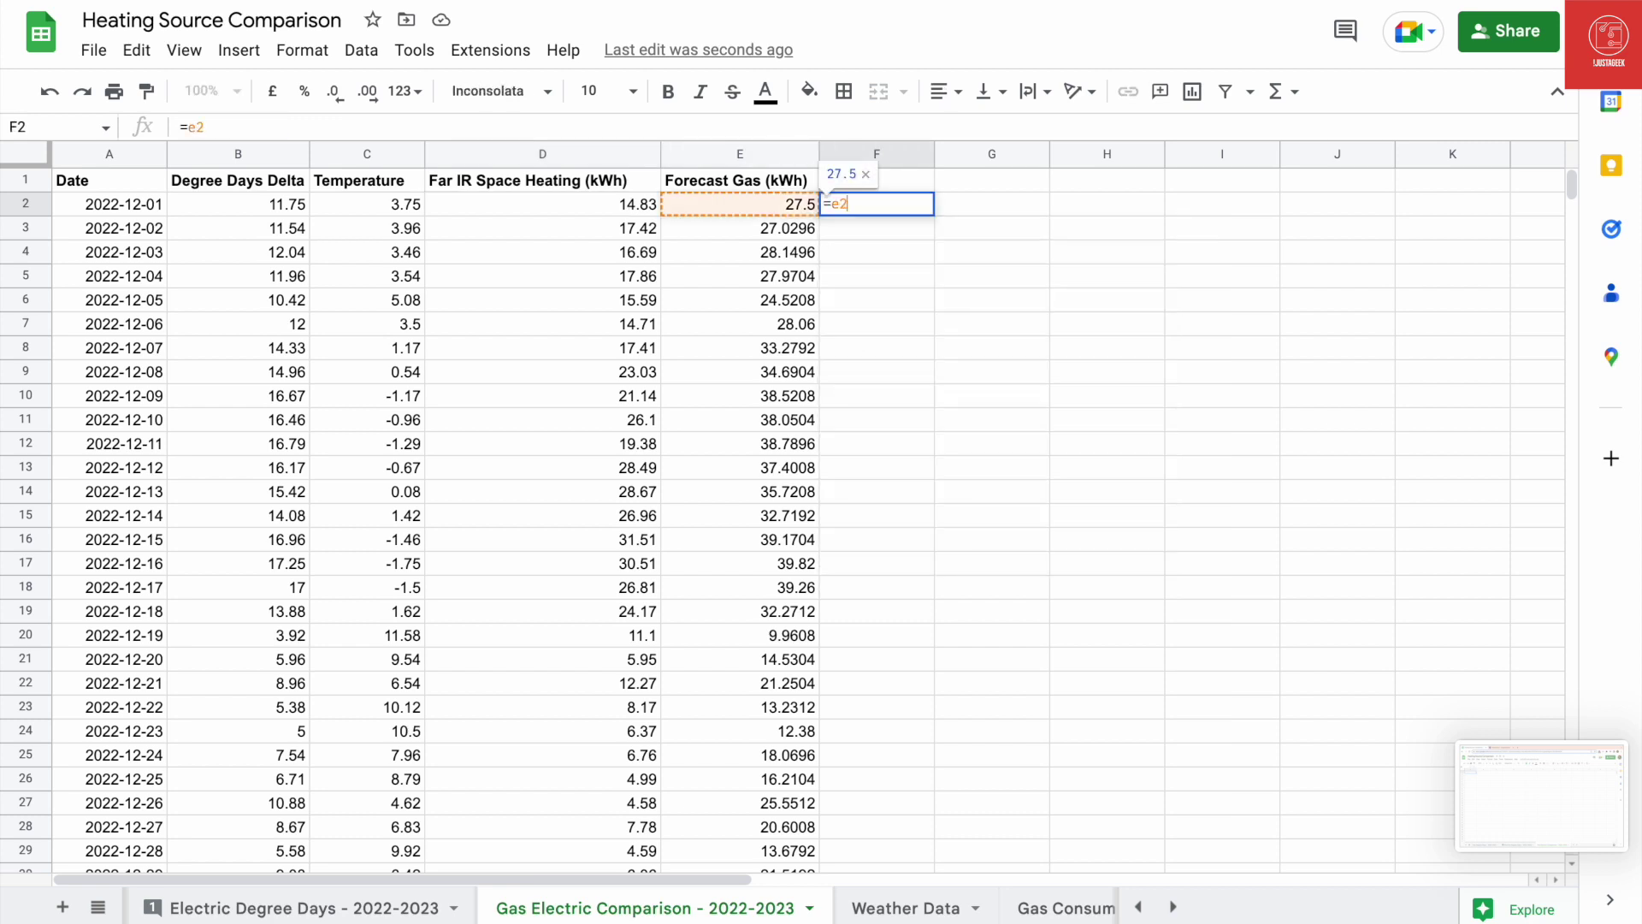
pyautogui.press('BackSpace')
pyautogui.write('d2')
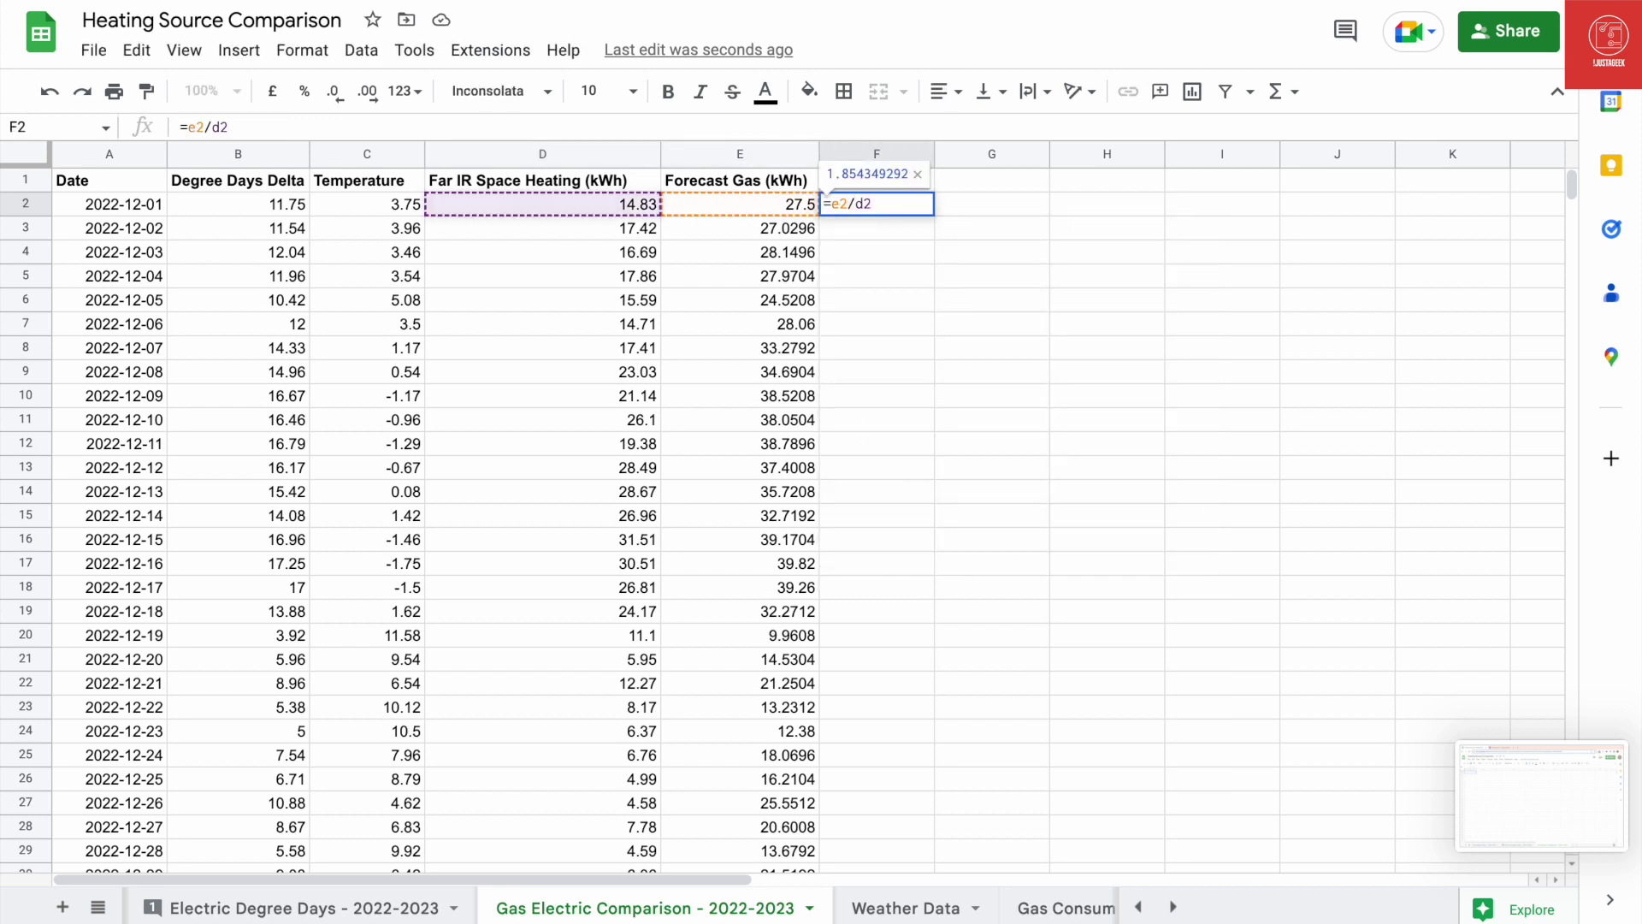
pyautogui.press('Return')
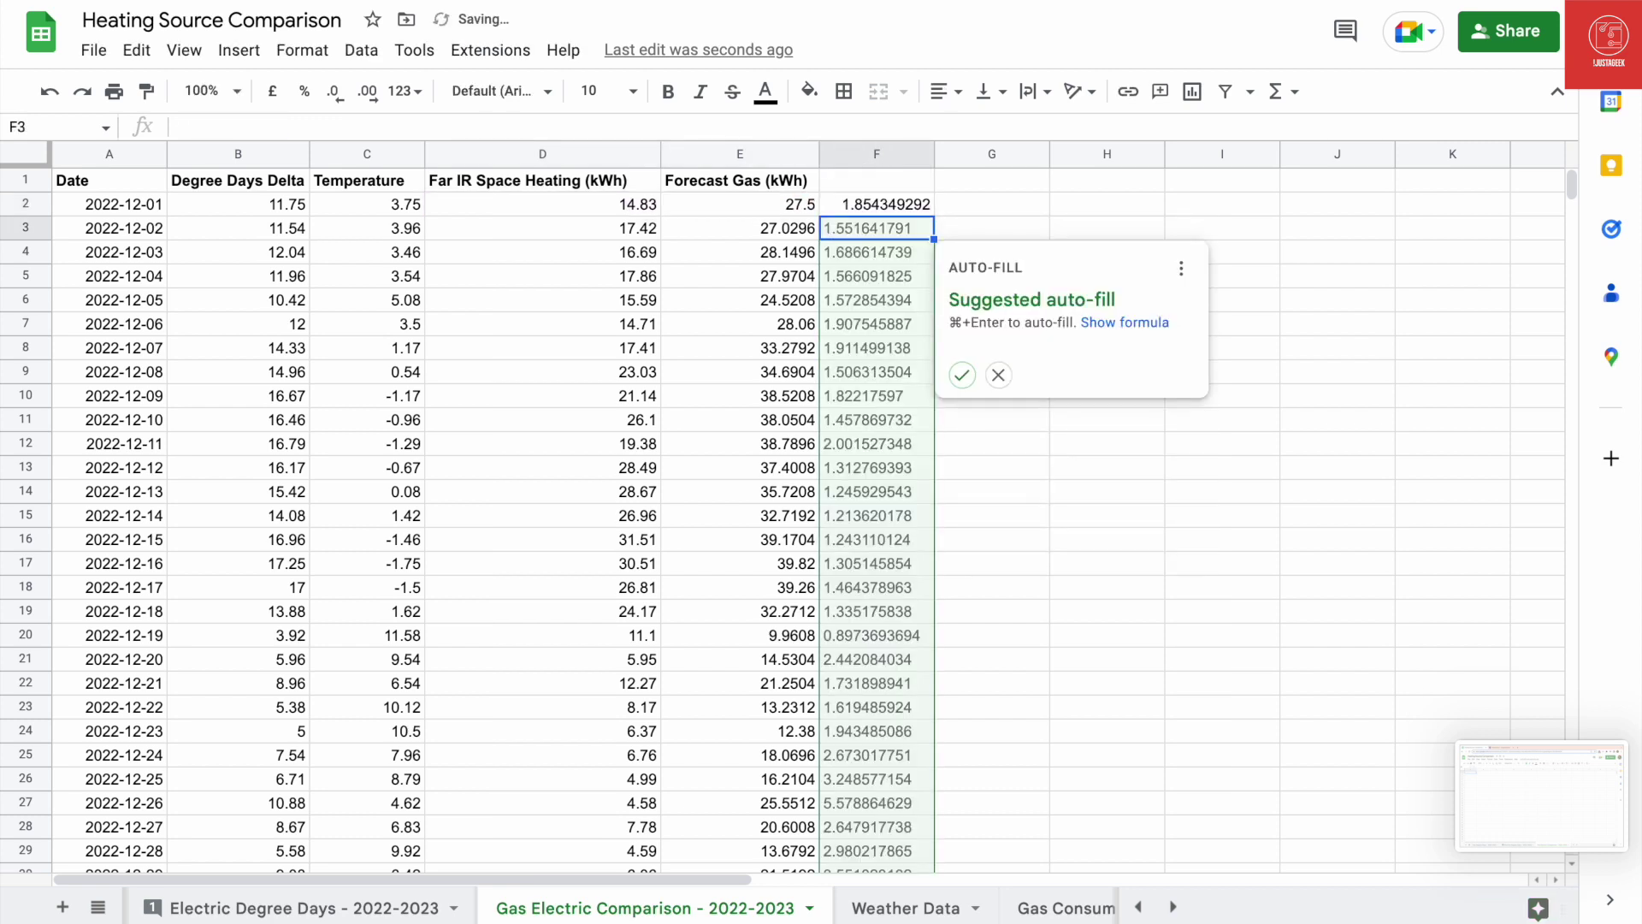
pyautogui.click(957, 371)
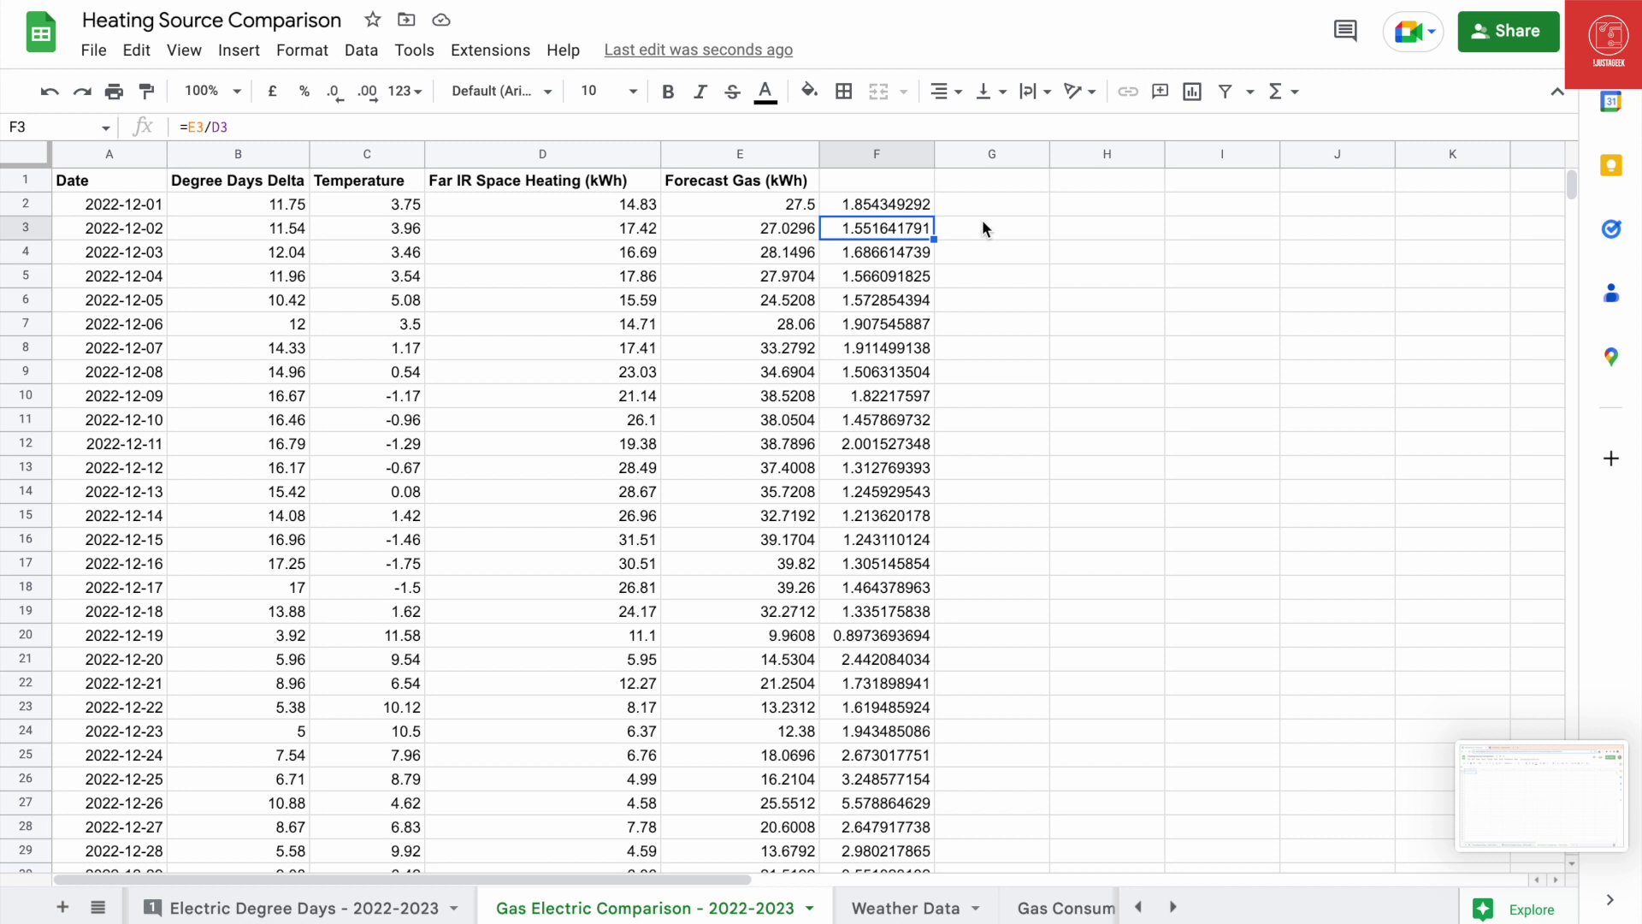
pyautogui.click(1007, 207)
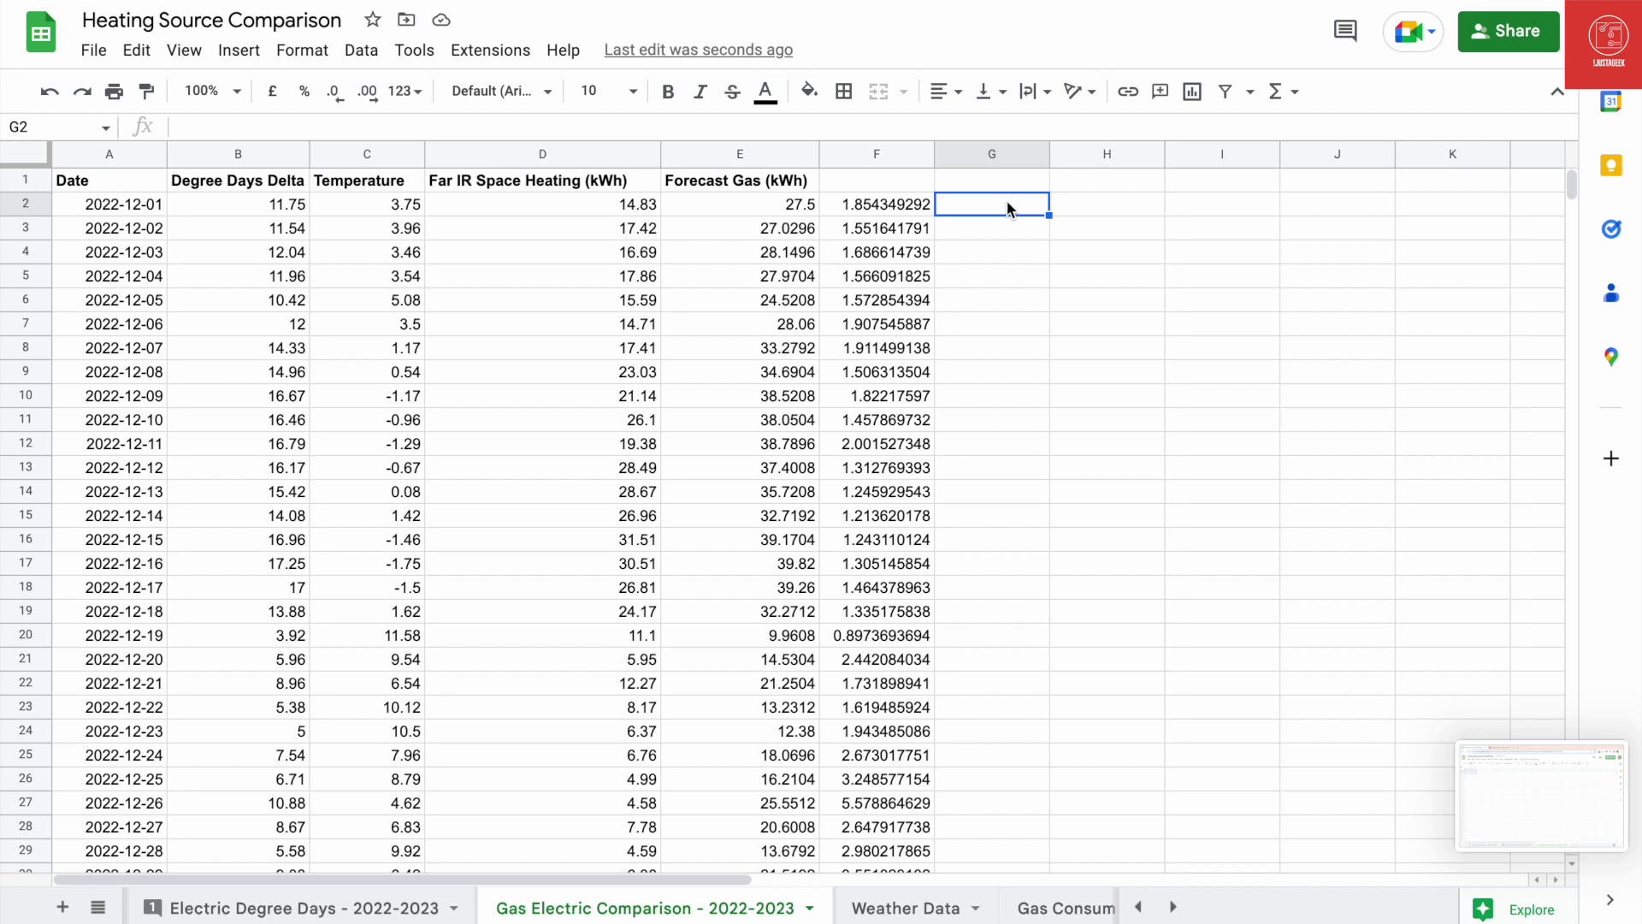
# Step: Enter an average formula over column F, =average(F2:F...), in G2
pyautogui.write('=averagge(')
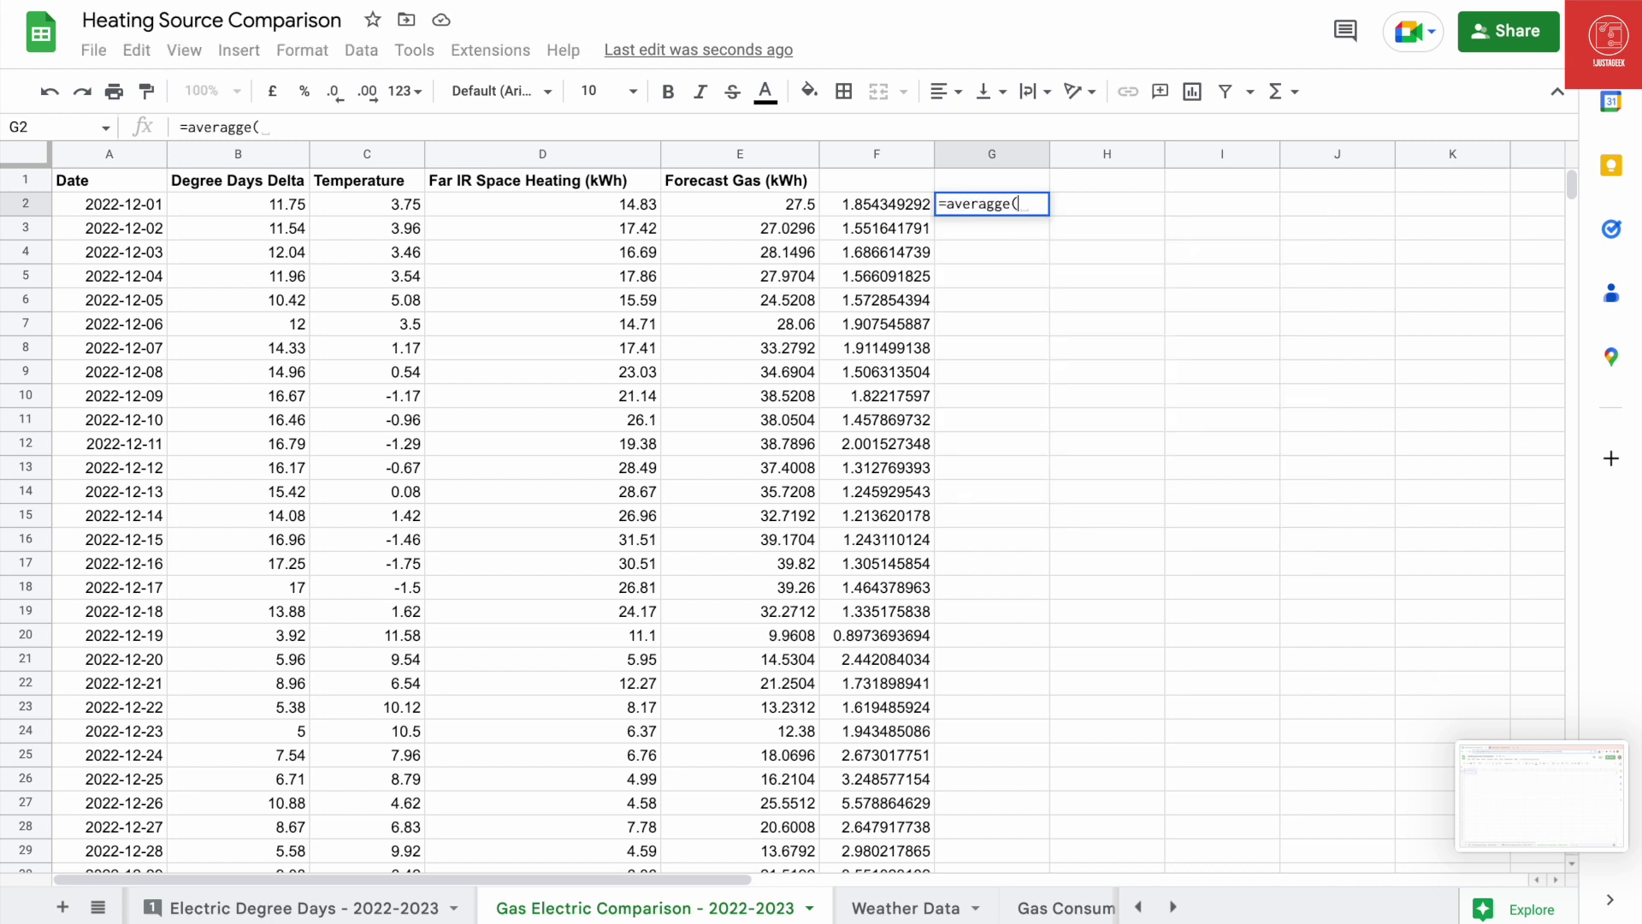
pyautogui.press('BackSpace')
pyautogui.press('BackSpace')
pyautogui.press('BackSpace')
pyautogui.write('e(')
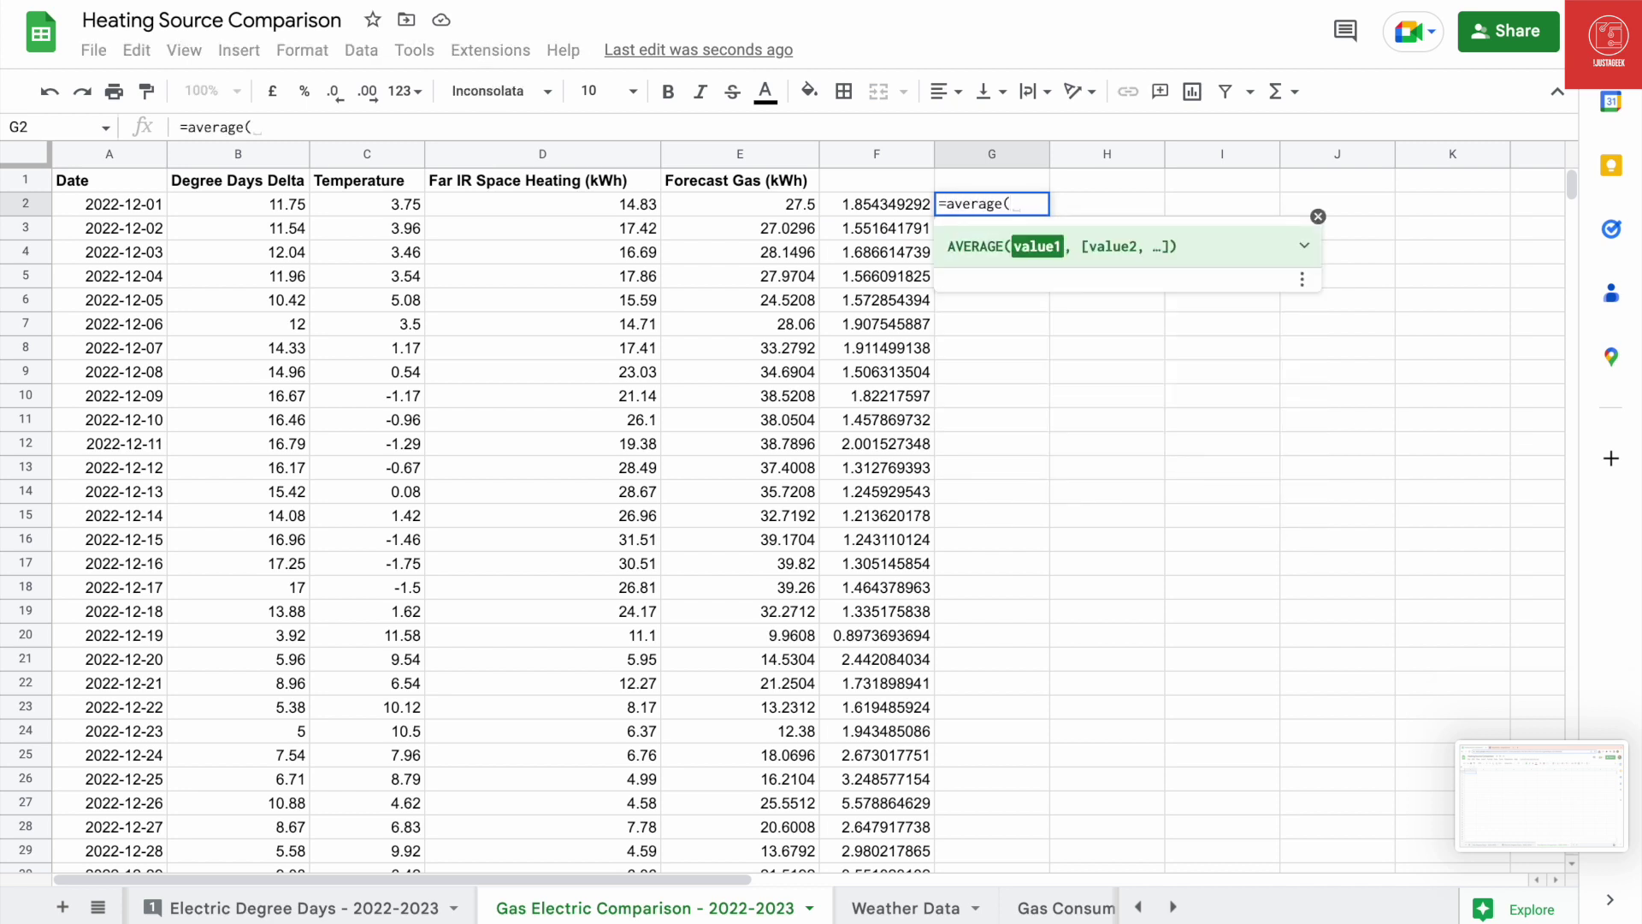
pyautogui.write('f2:f)')
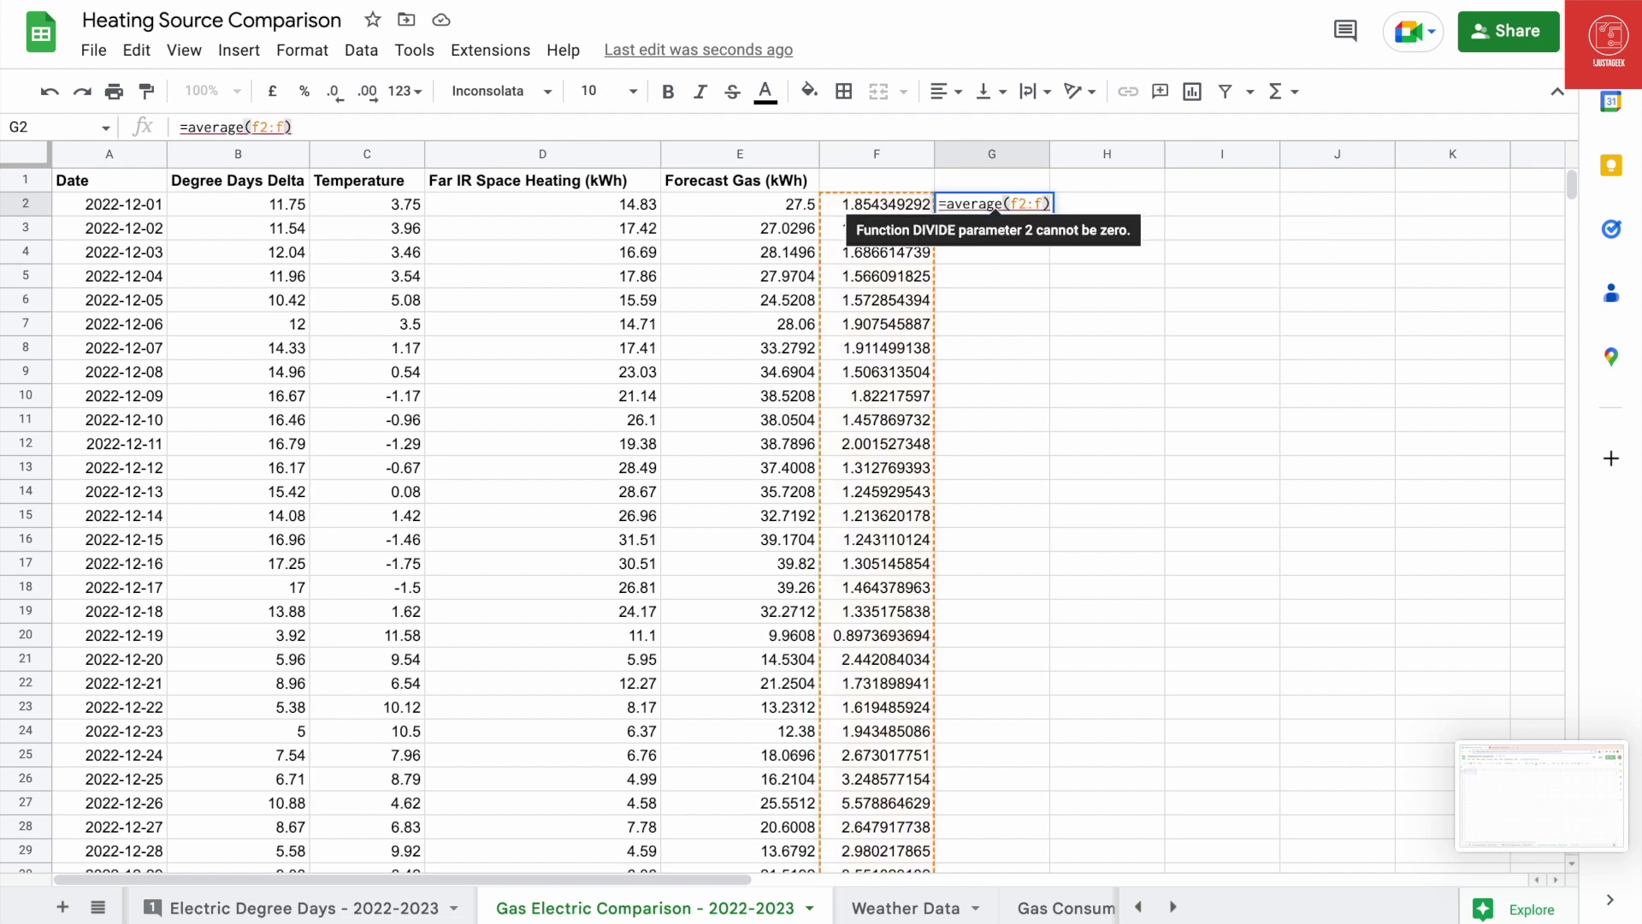
pyautogui.press('BackSpace')
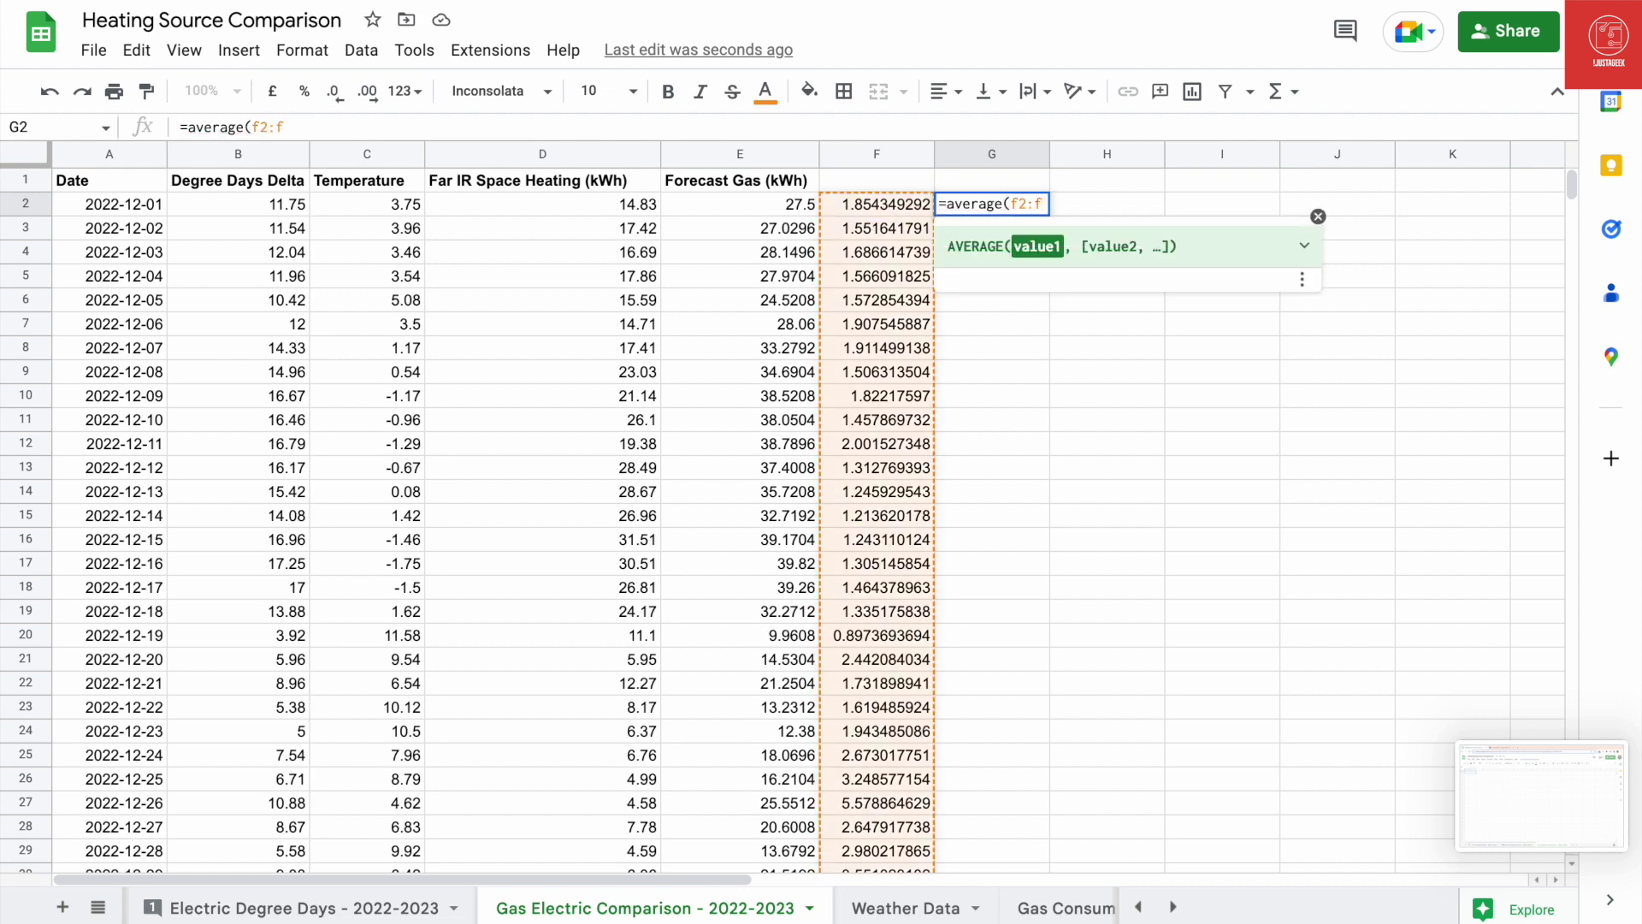
pyautogui.scroll(-10, 818, 500)
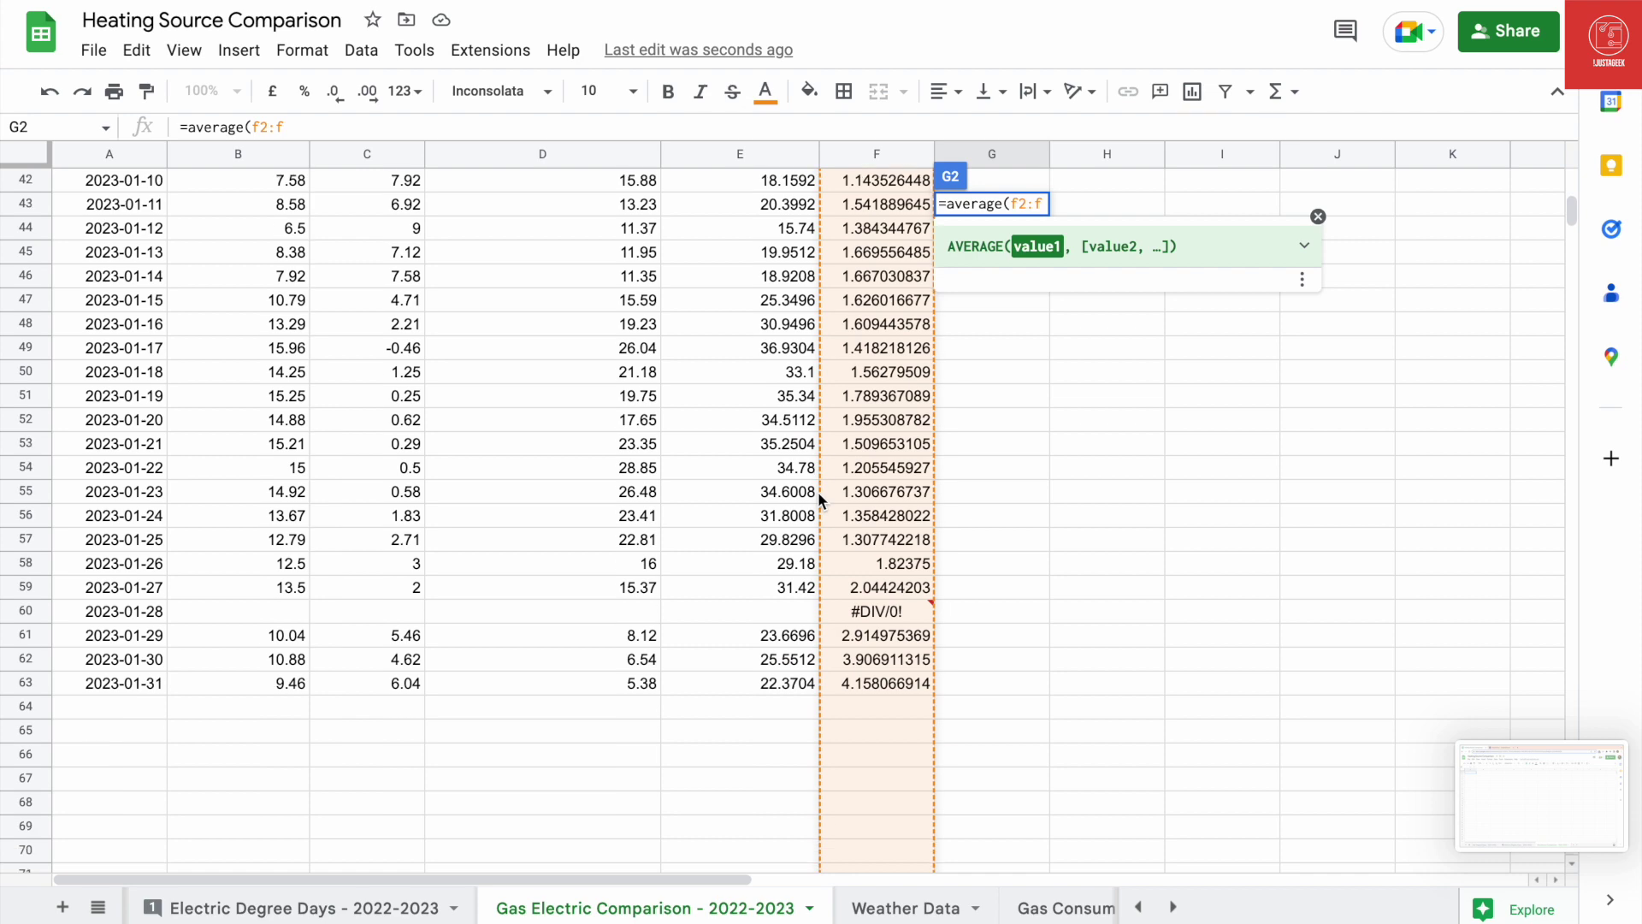
pyautogui.click(885, 588)
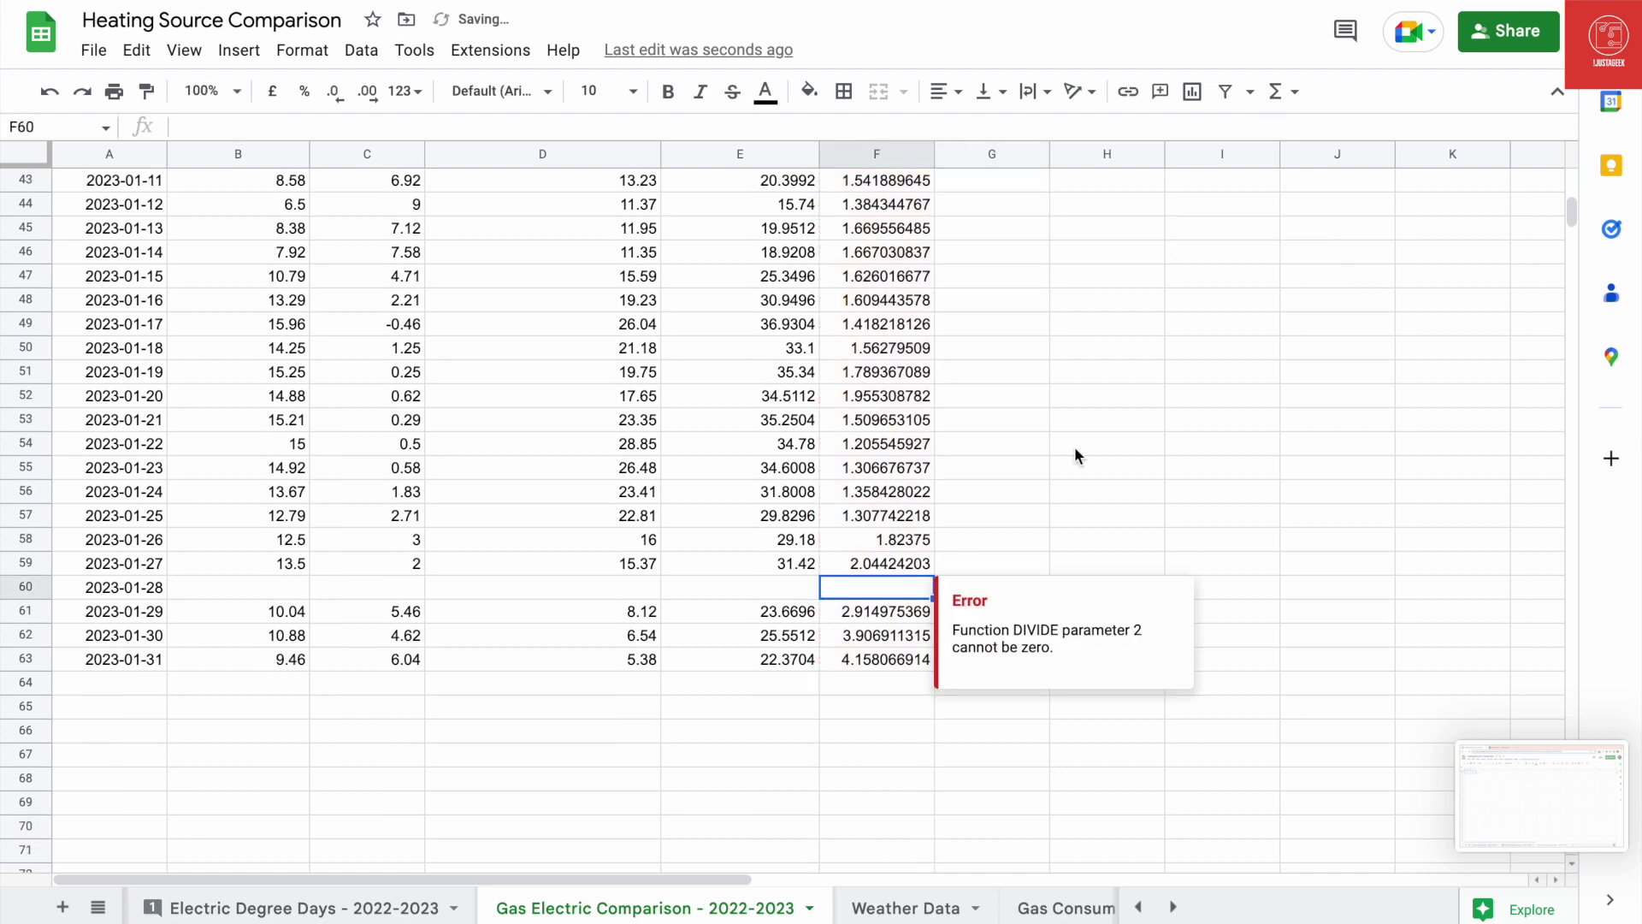
pyautogui.press('Return')
# Step: Correct the G2 formula to end at row 63 and dismiss the auto-fill suggestion
pyautogui.click(1008, 212)
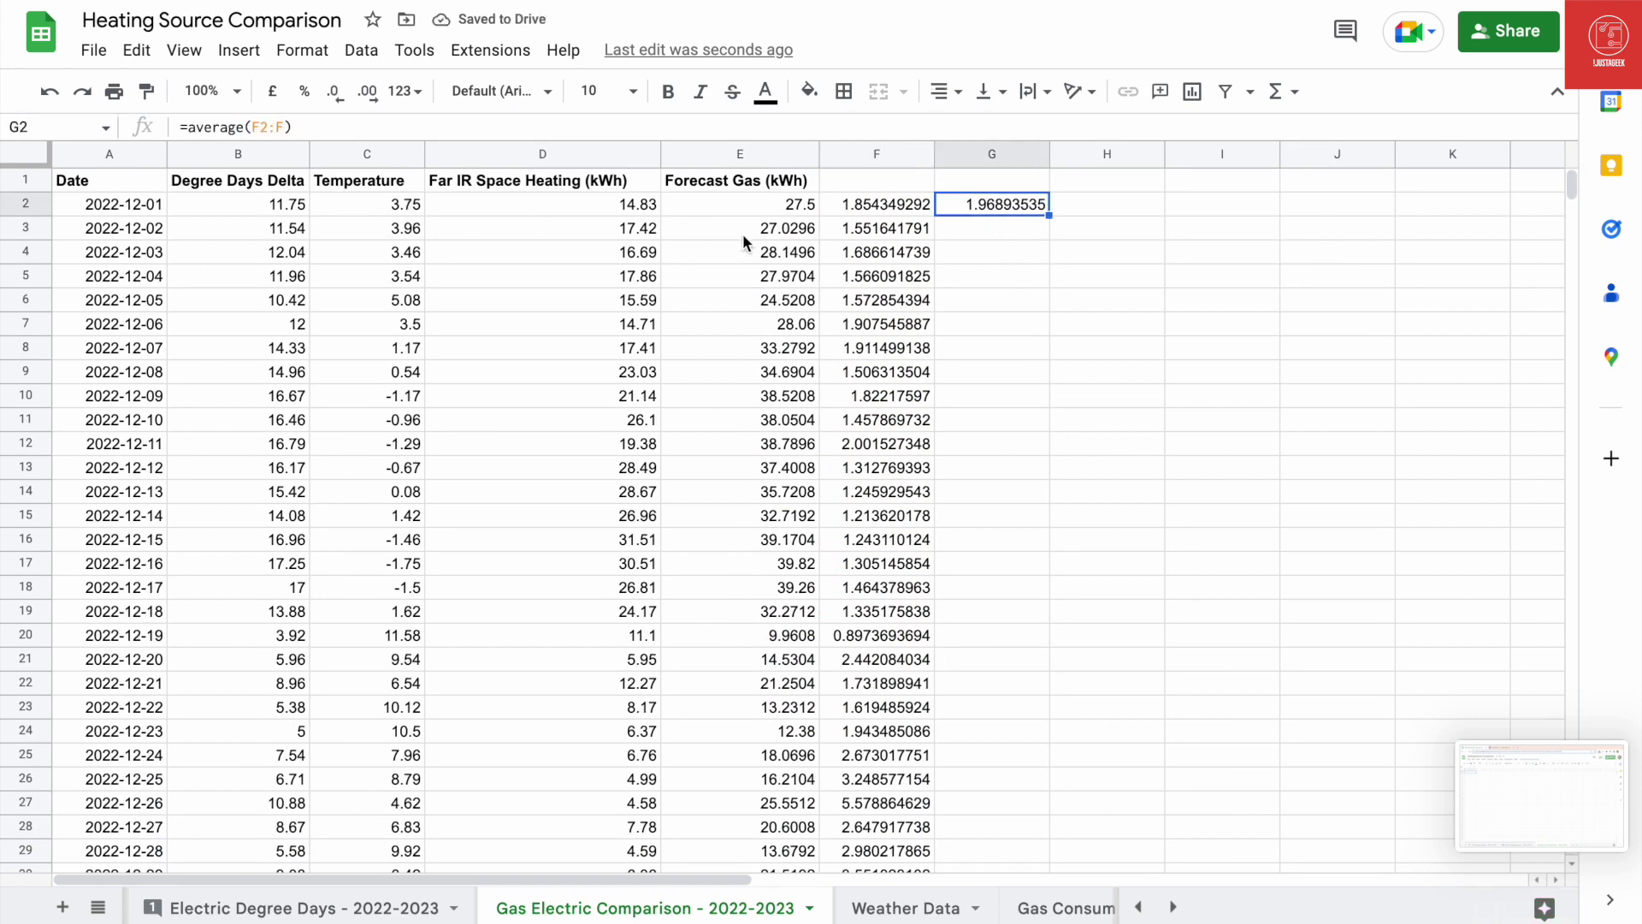
pyautogui.scroll(-12, 995, 230)
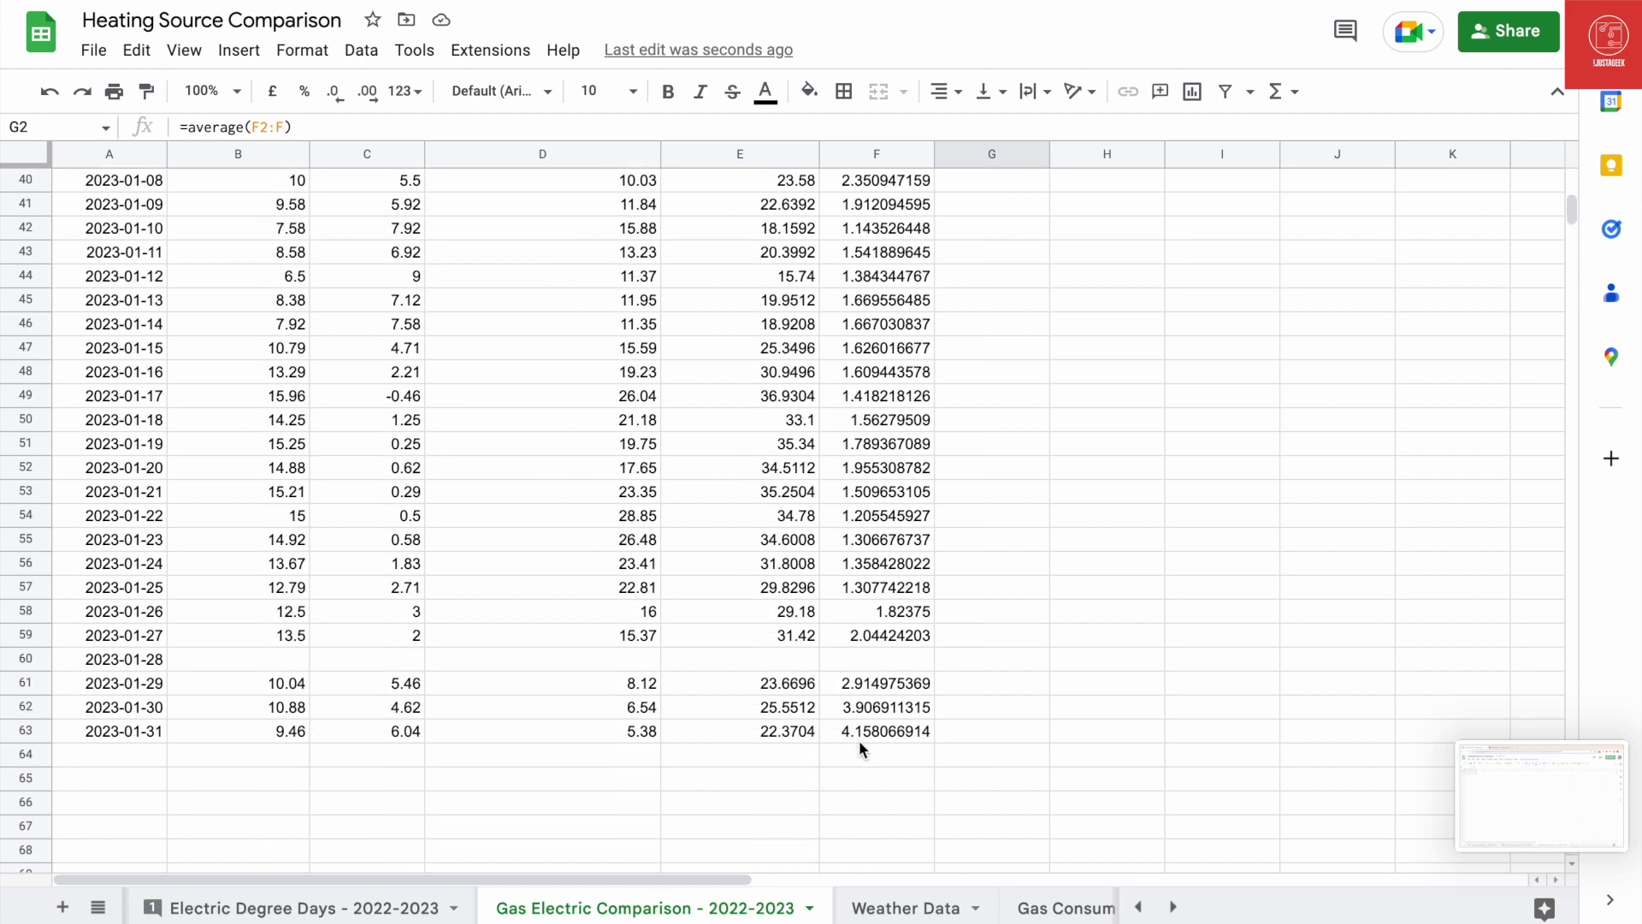
pyautogui.click(858, 737)
pyautogui.scroll(13, 1012, 595)
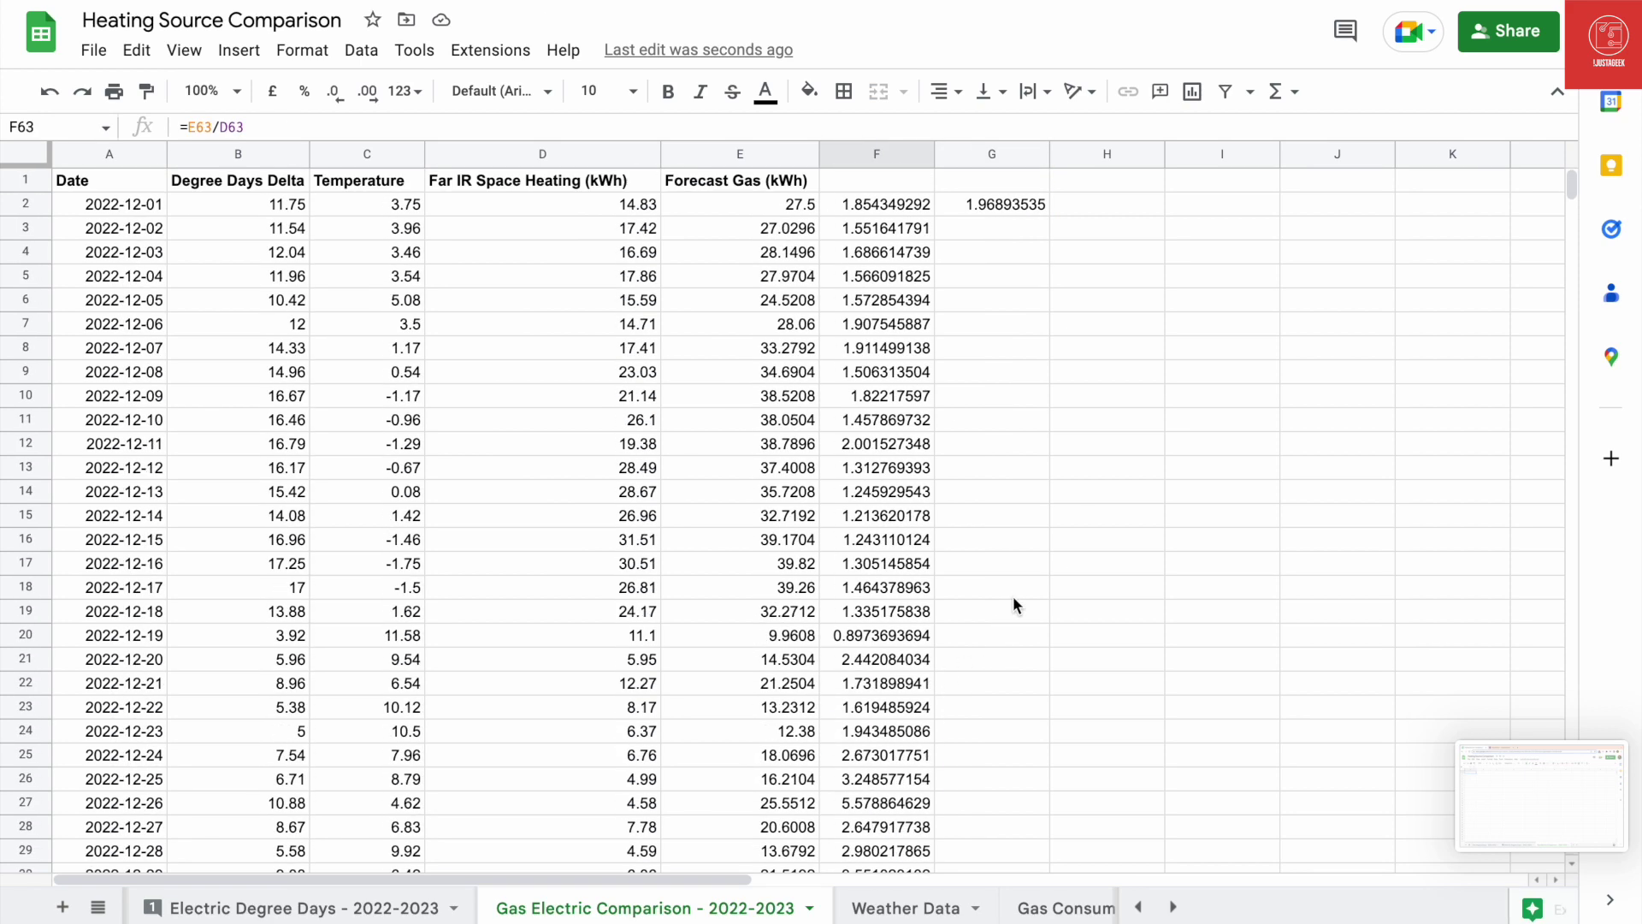
pyautogui.click(967, 201)
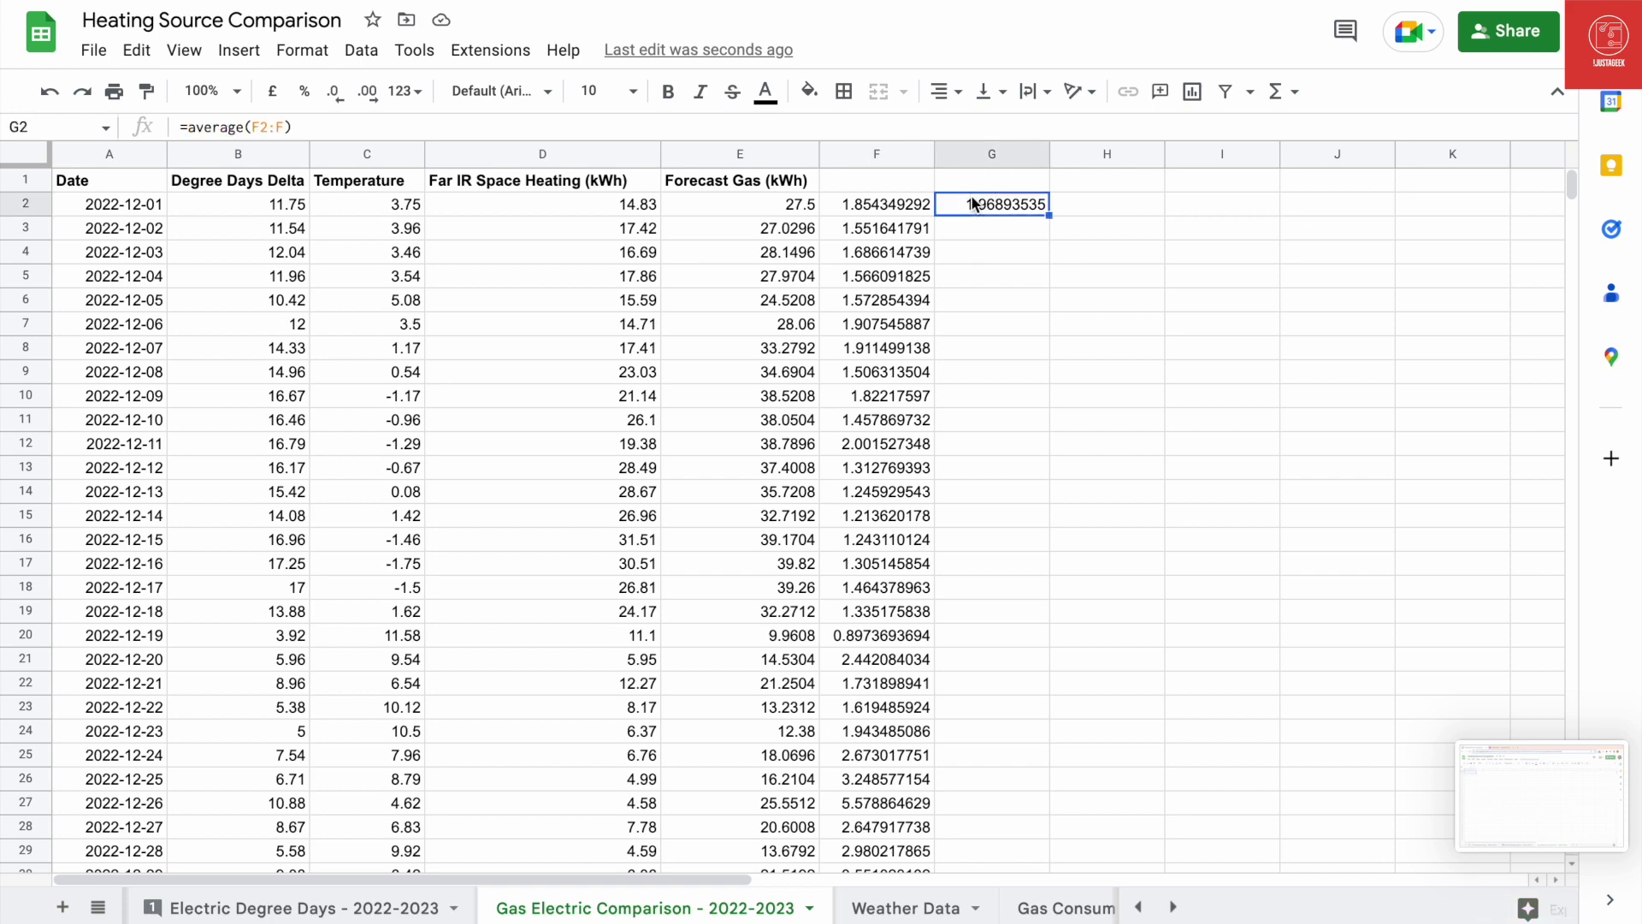
pyautogui.click(288, 126)
pyautogui.write('63')
pyautogui.press('Return')
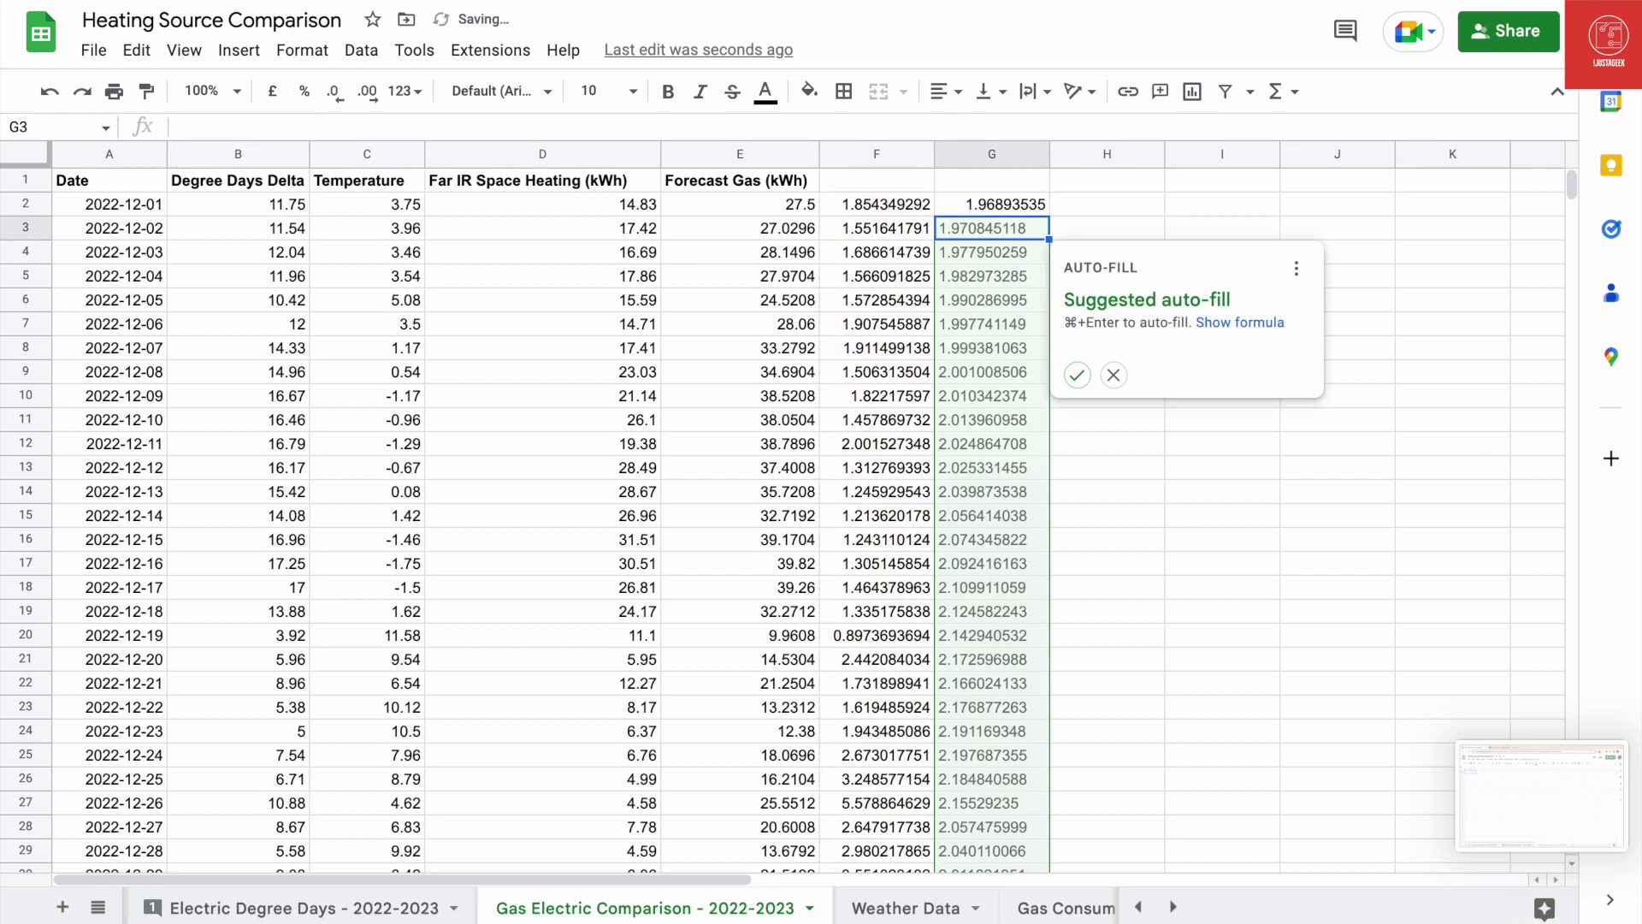
pyautogui.click(1082, 210)
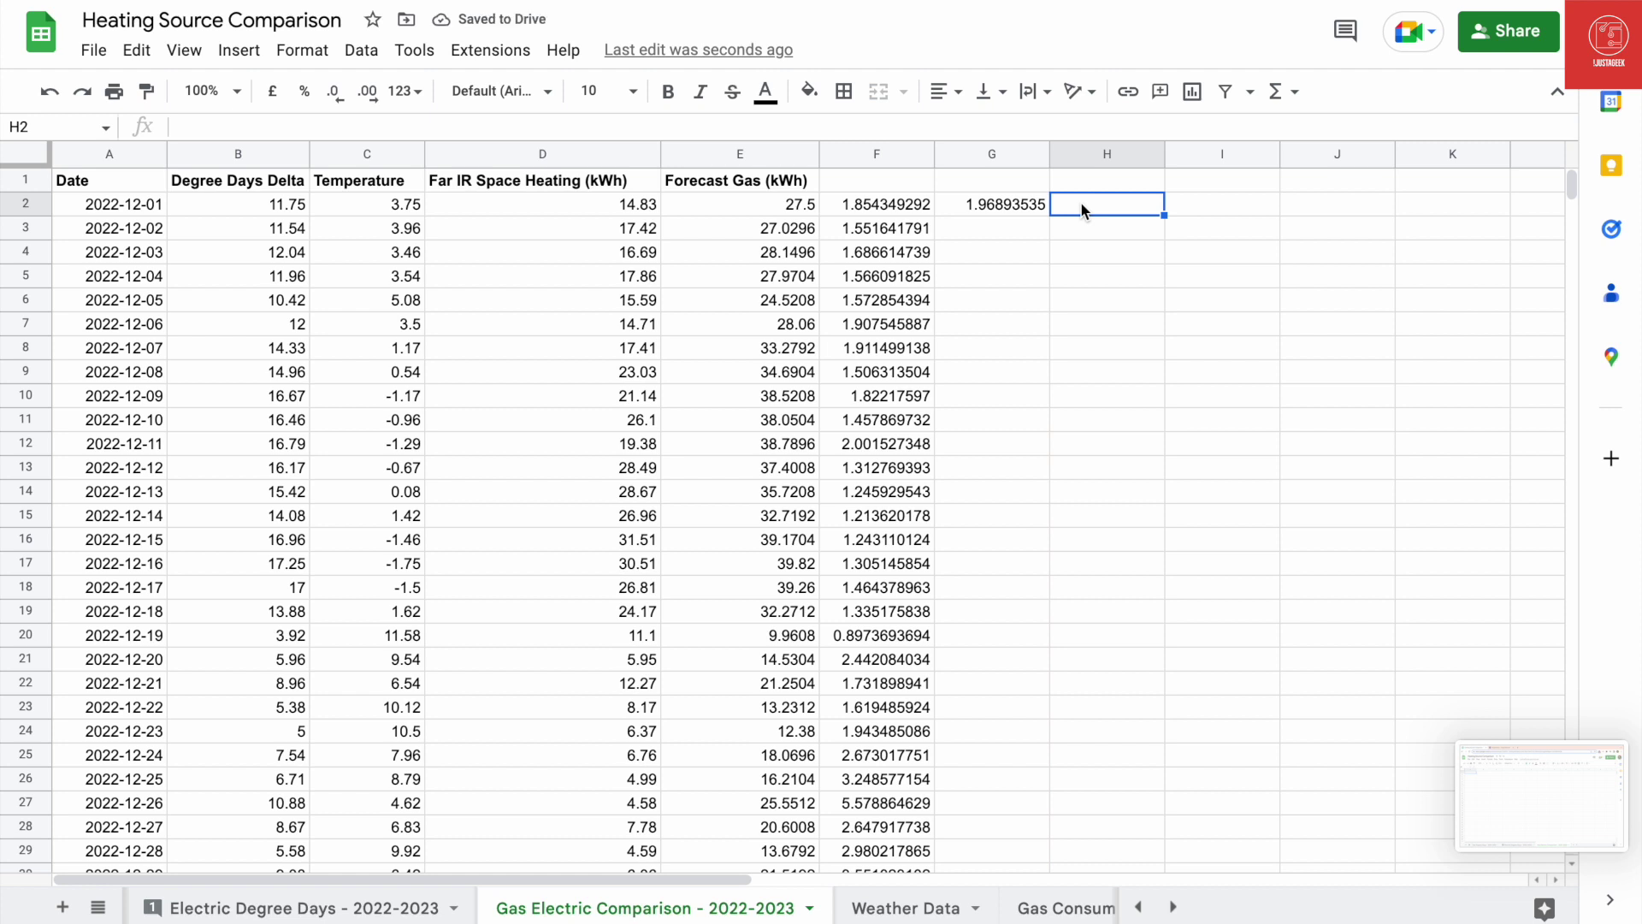
# Step: Head column F 'Daily COP' and column G 'Average COP'
pyautogui.click(990, 177)
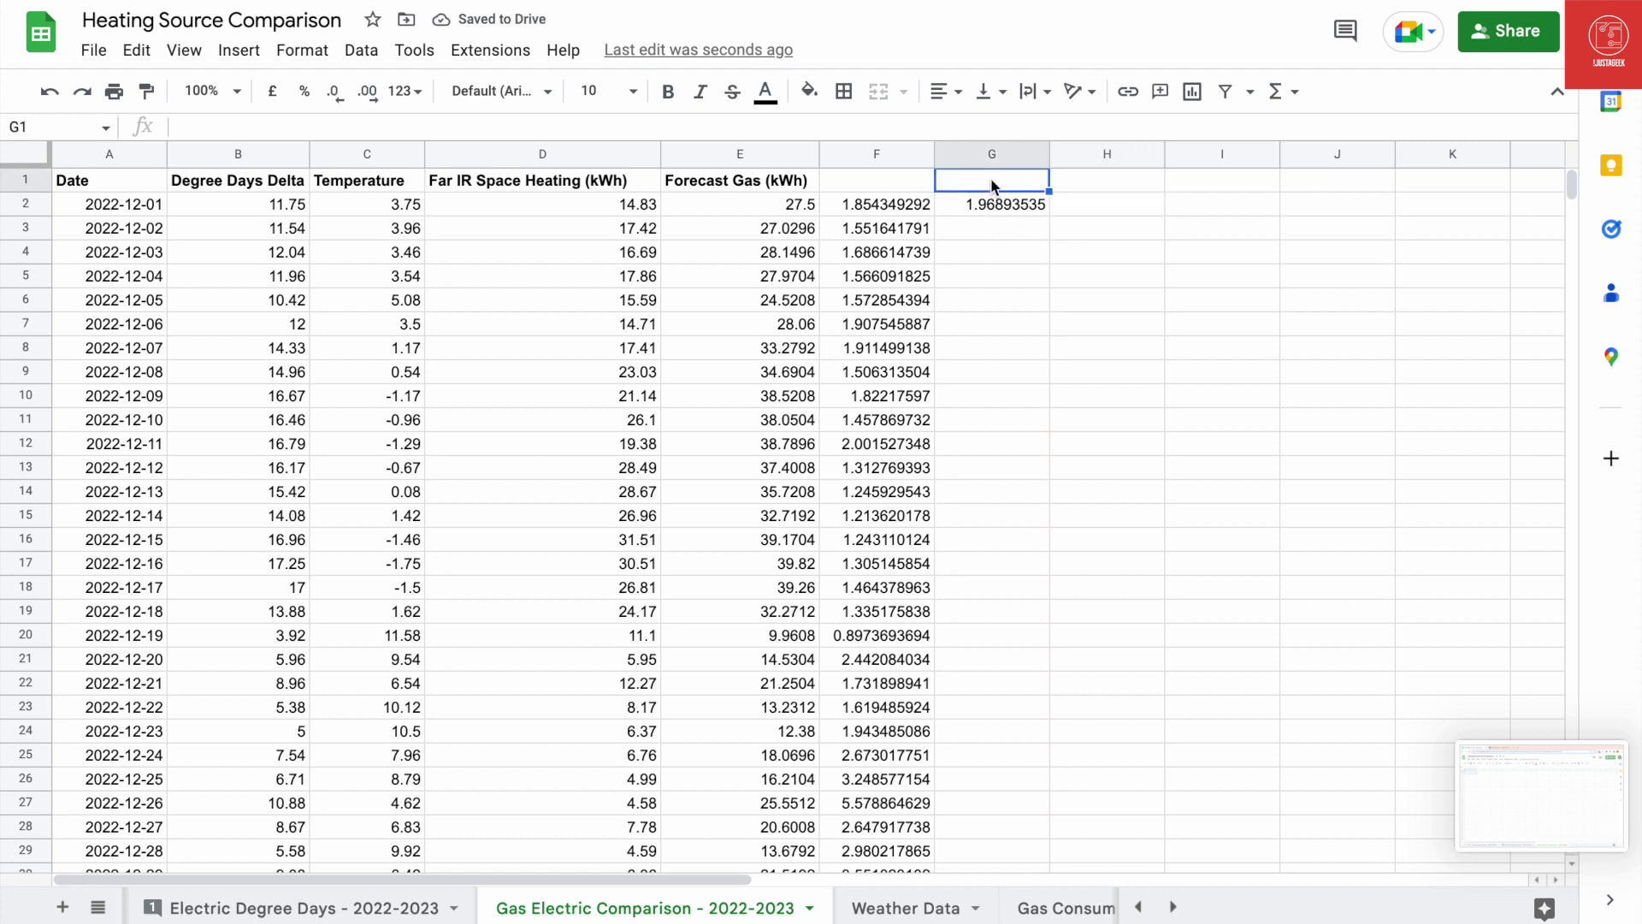
pyautogui.write('COP')
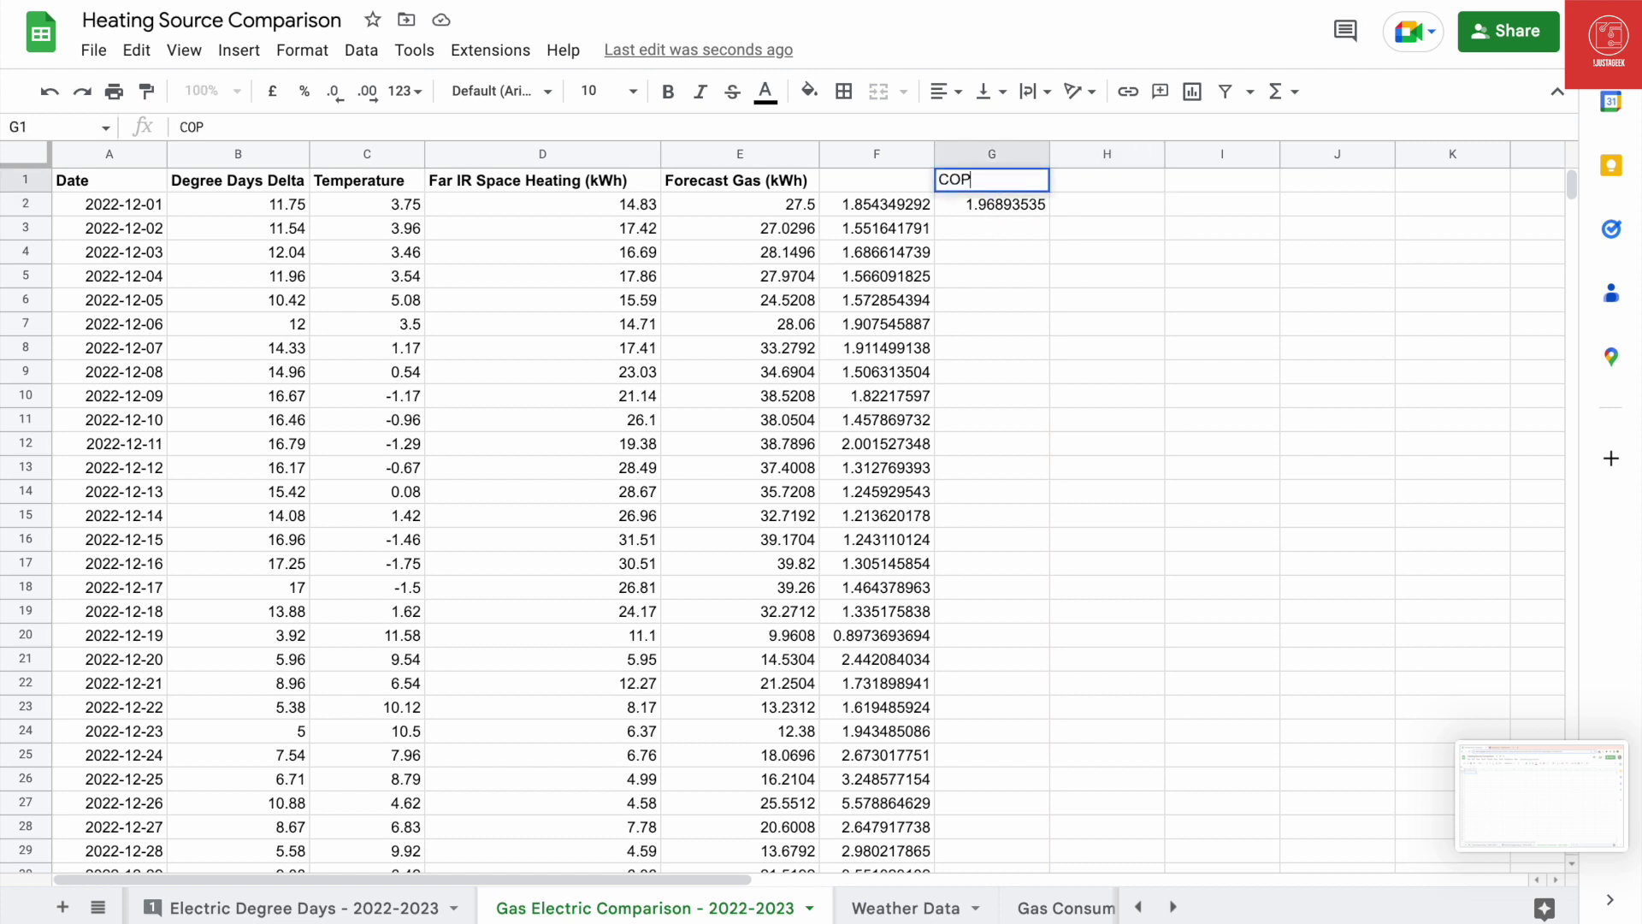
pyautogui.press('BackSpace')
pyautogui.press('BackSpace')
pyautogui.press('BackSpace')
pyautogui.click(876, 180)
pyautogui.write('Dai')
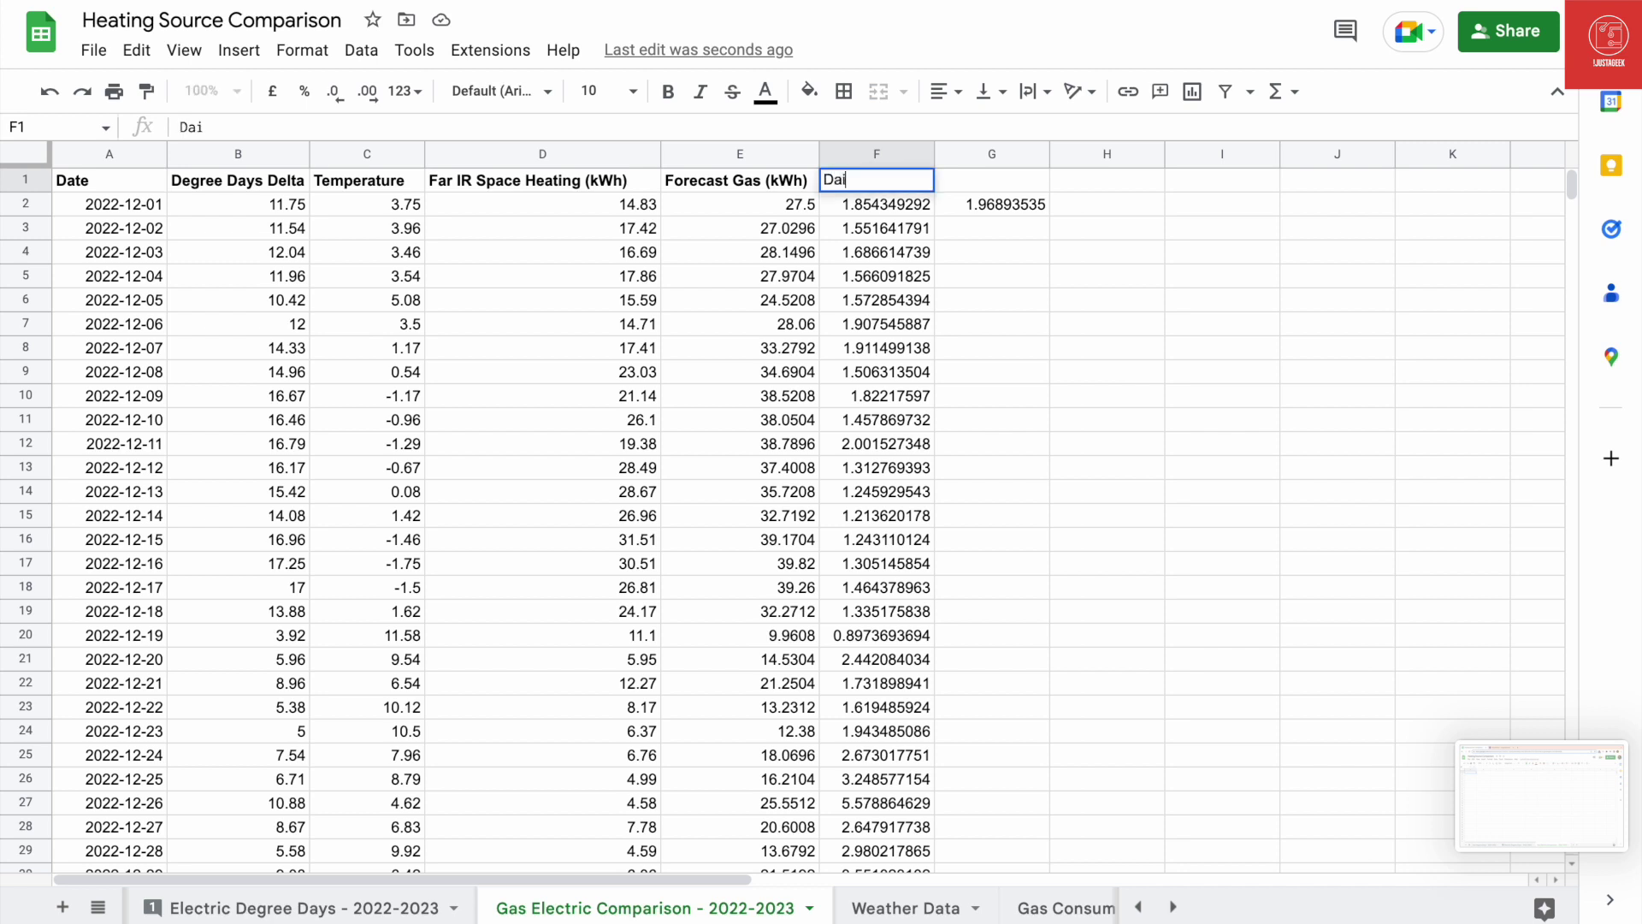
pyautogui.write('ly COP')
pyautogui.press('Tab')
pyautogui.write('A')
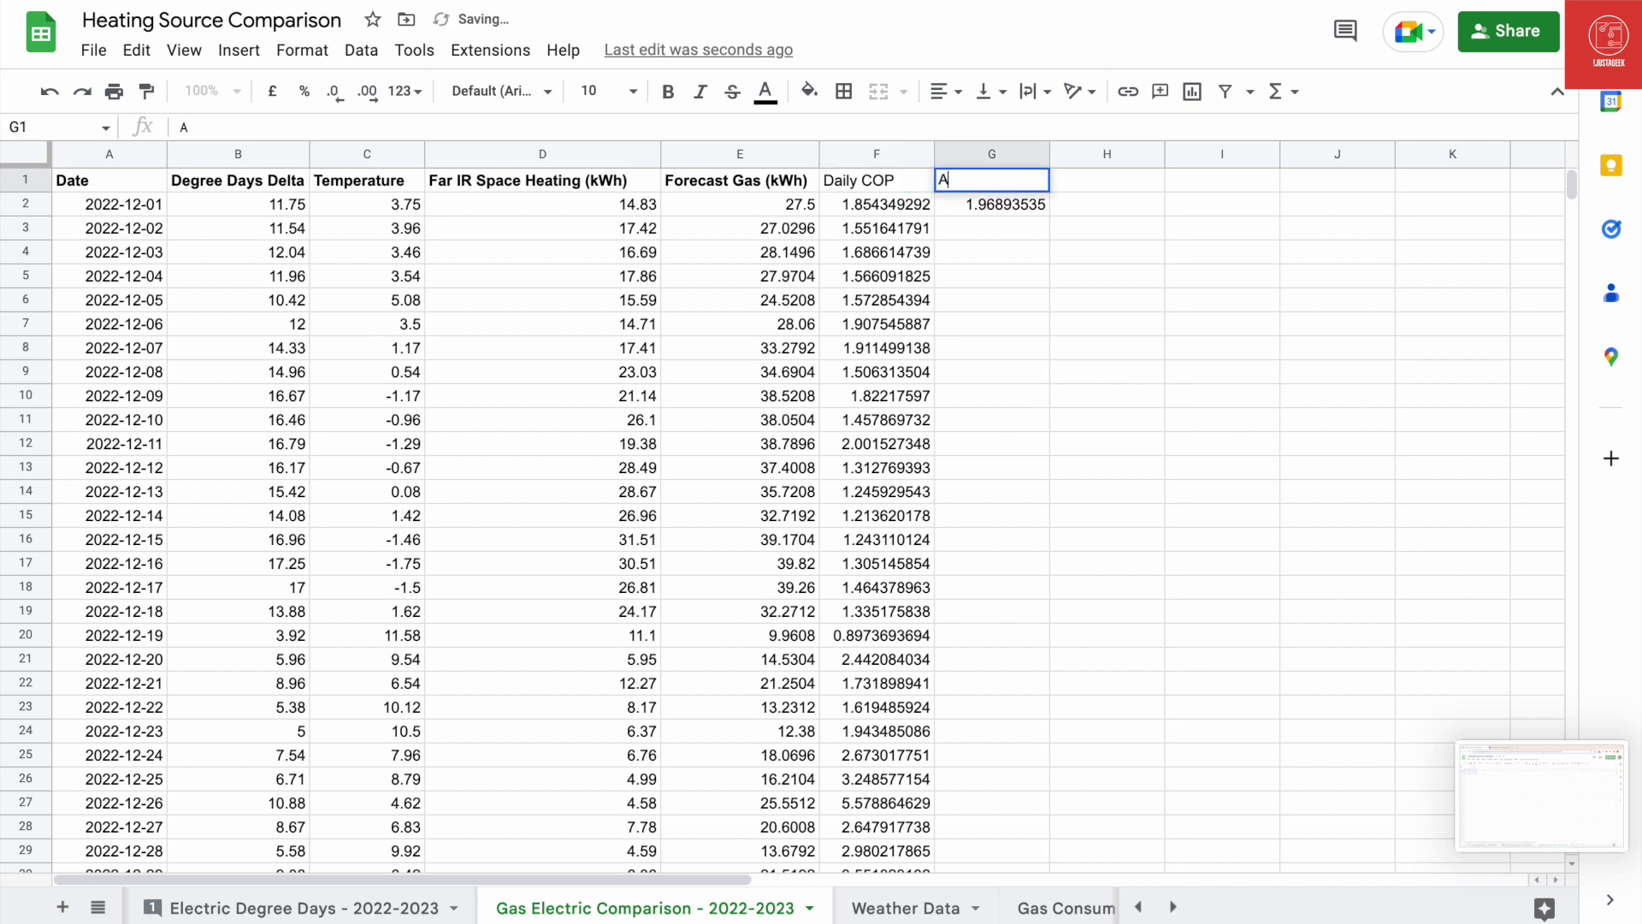
pyautogui.write('verage COP')
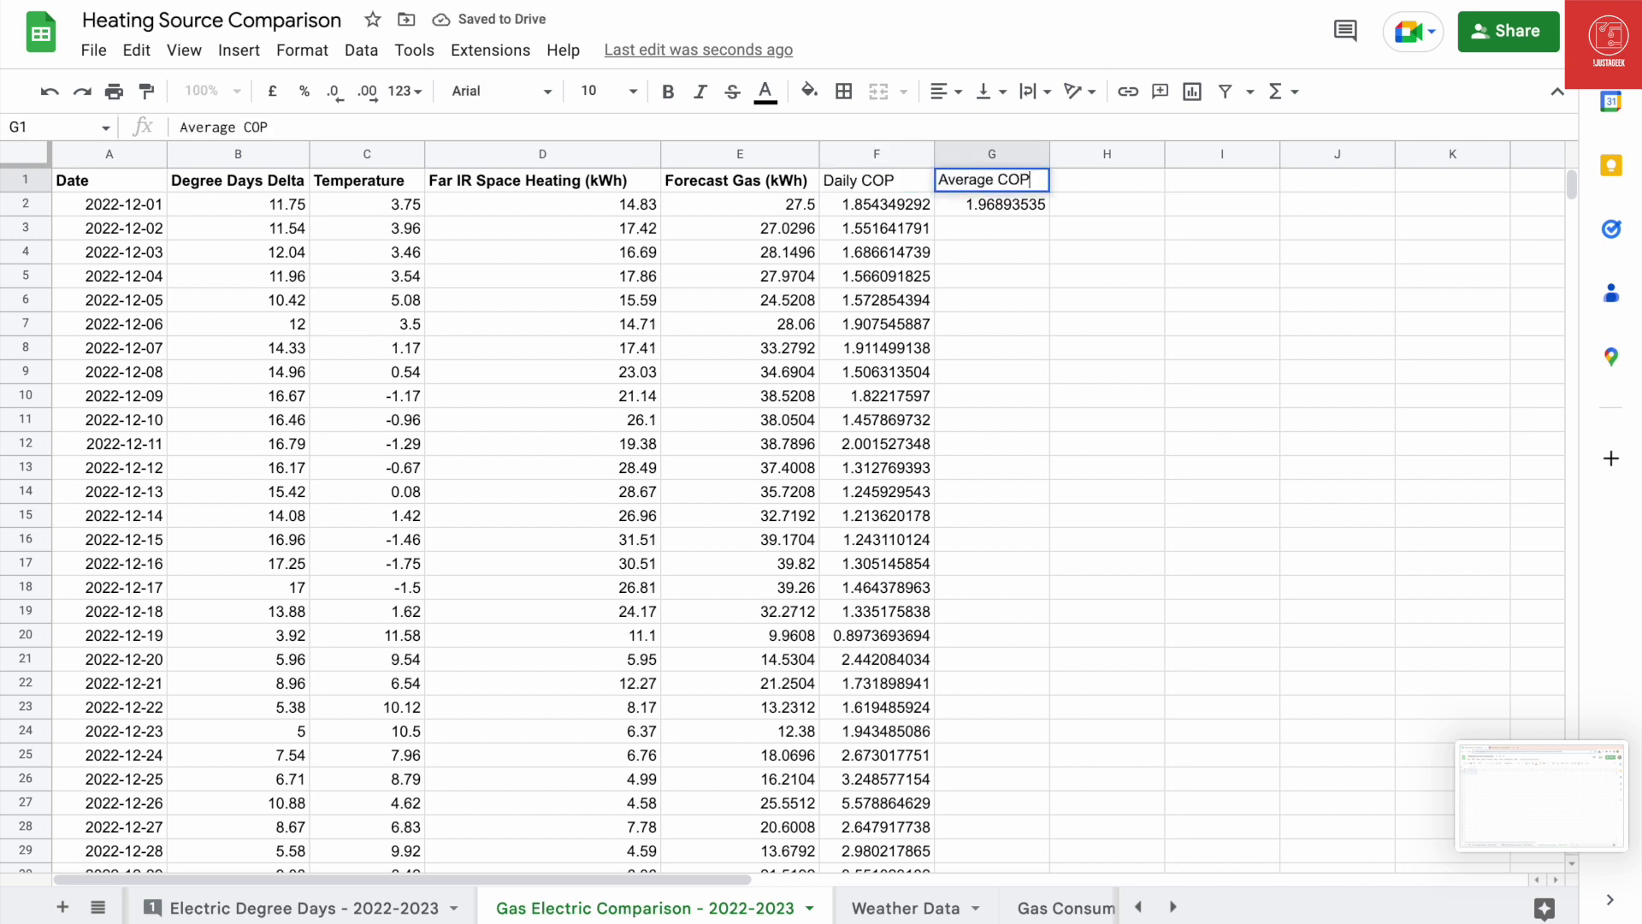
pyautogui.press('Return')
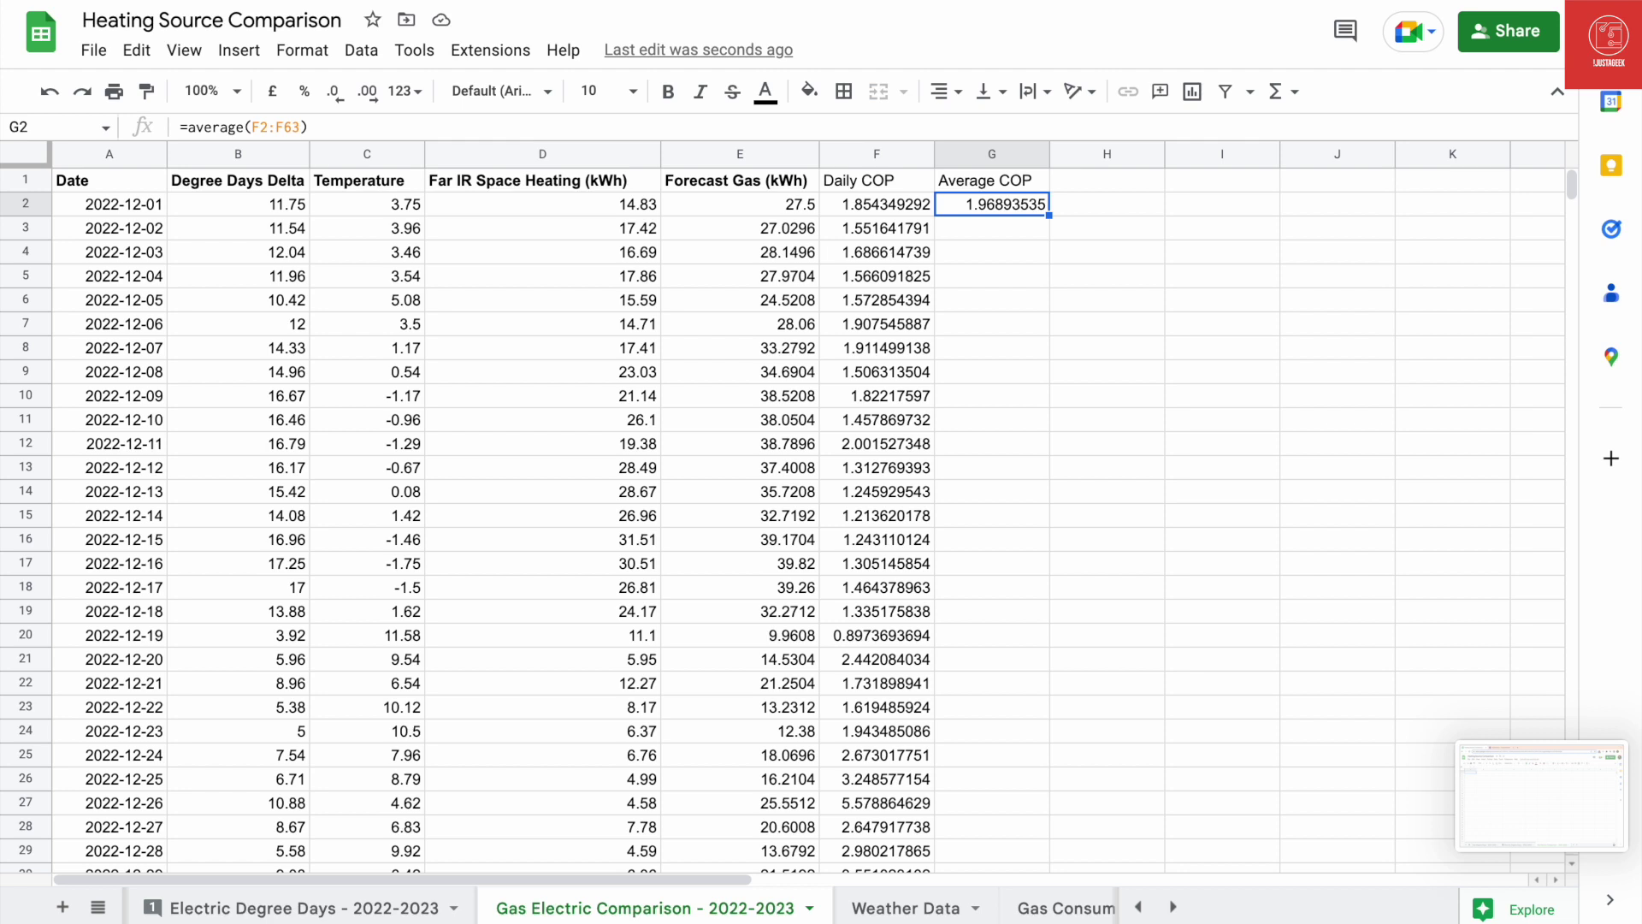
pyautogui.click(1107, 179)
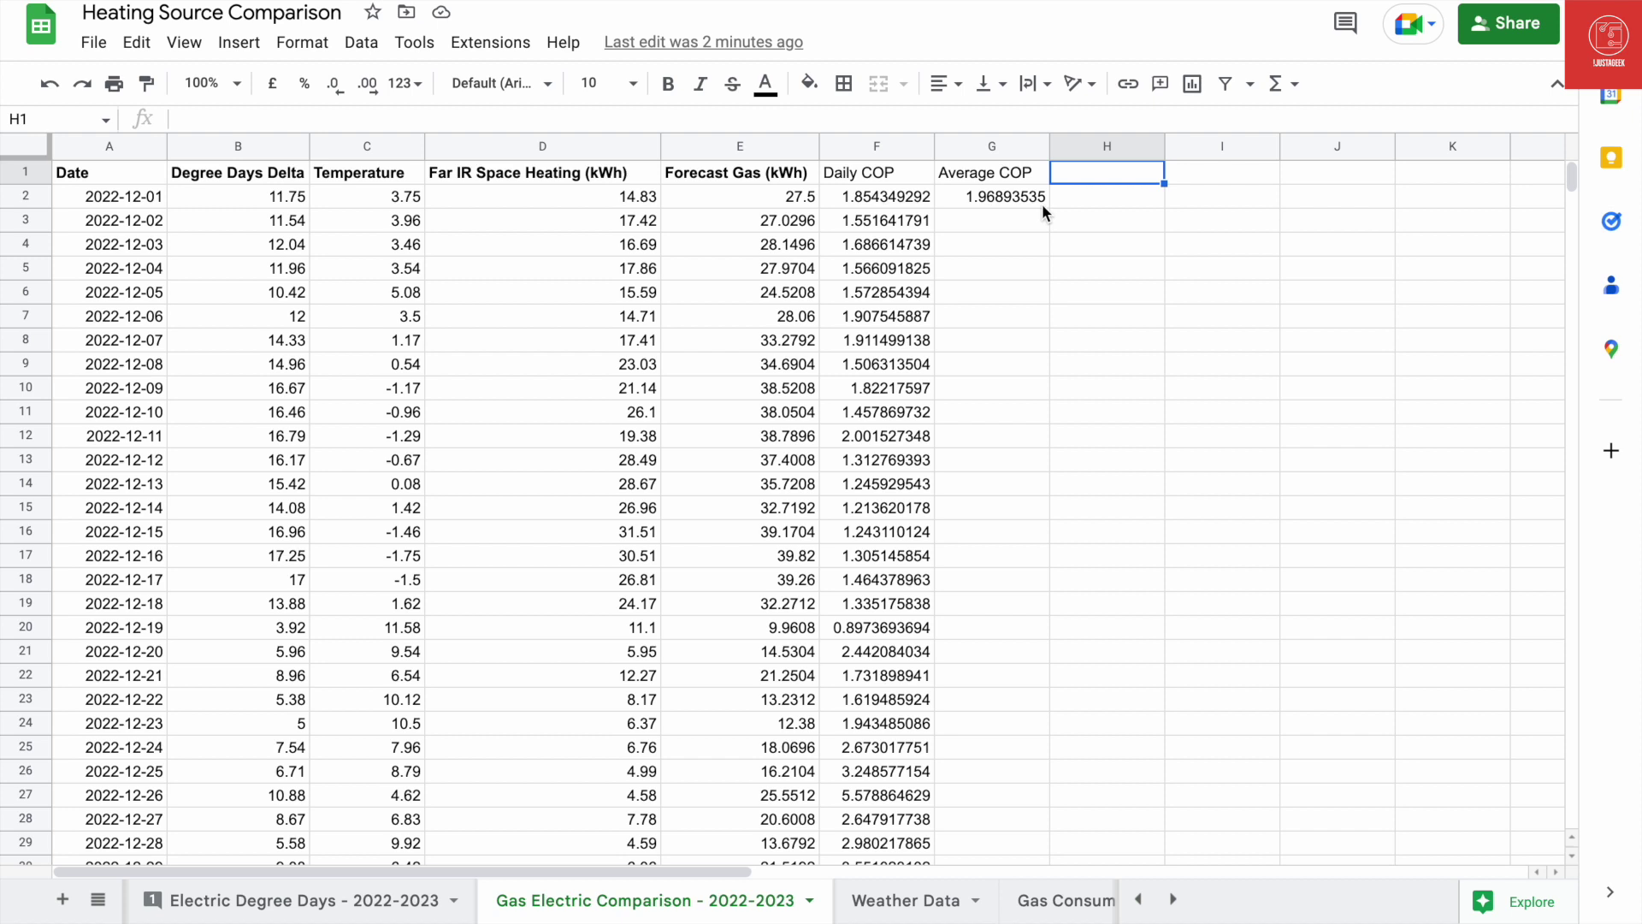
# Step: Enter the label Electrical in J1 with price 0.21 in K1
pyautogui.press('Right')
pyautogui.press('Right')
pyautogui.press('Left')
pyautogui.press('Left')
pyautogui.press('Right')
pyautogui.press('Right')
pyautogui.press('Right')
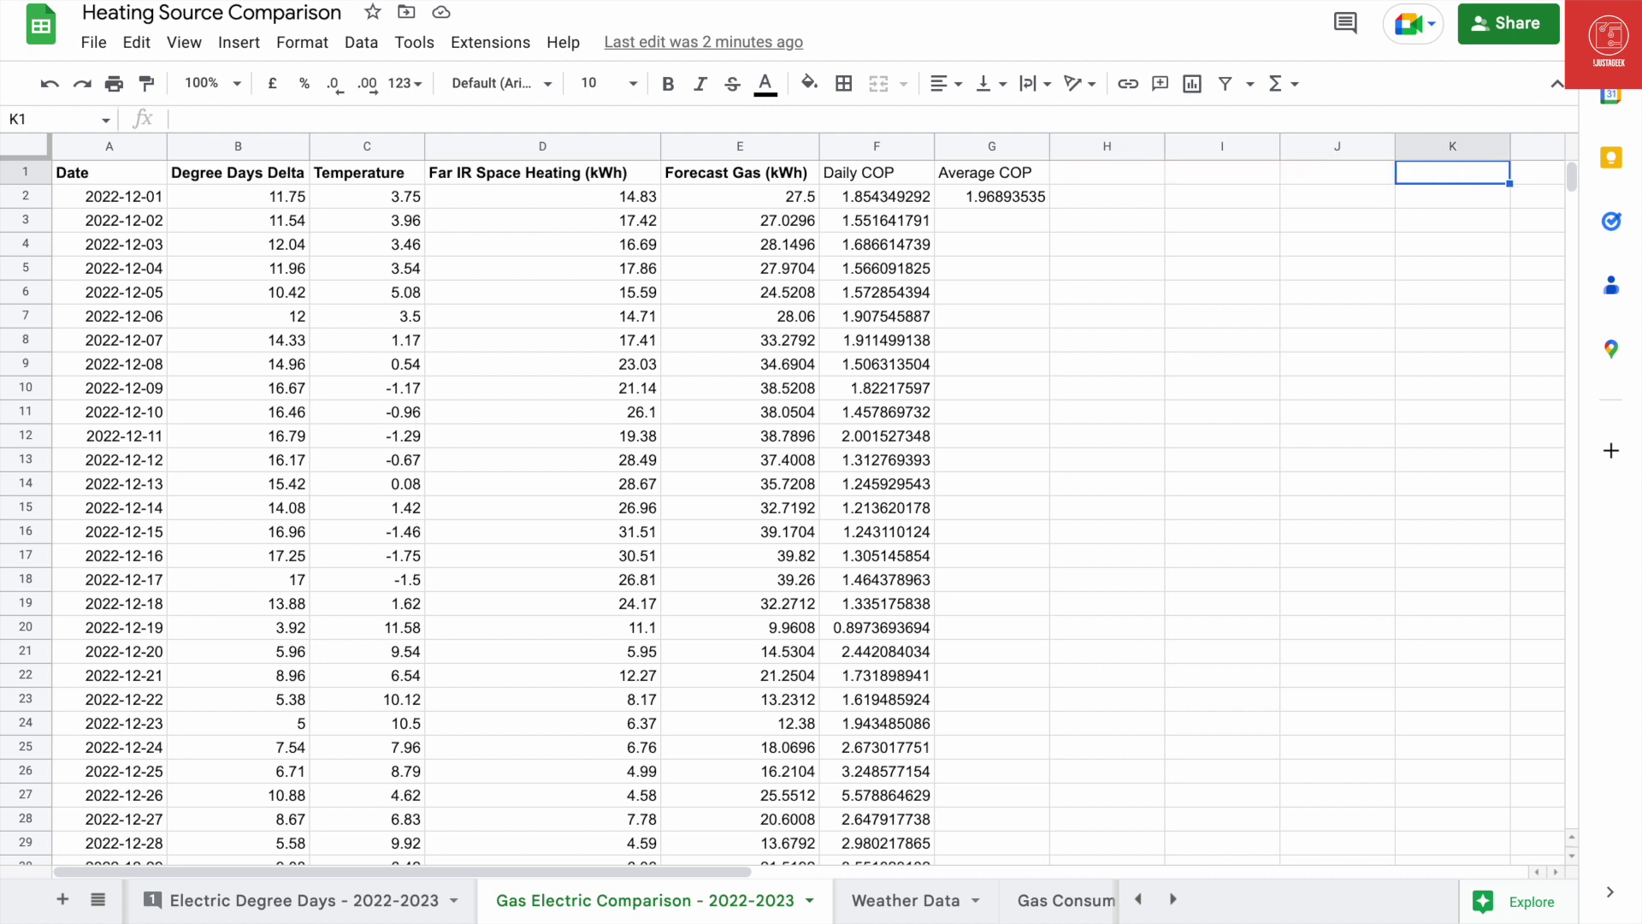
pyautogui.press('Left')
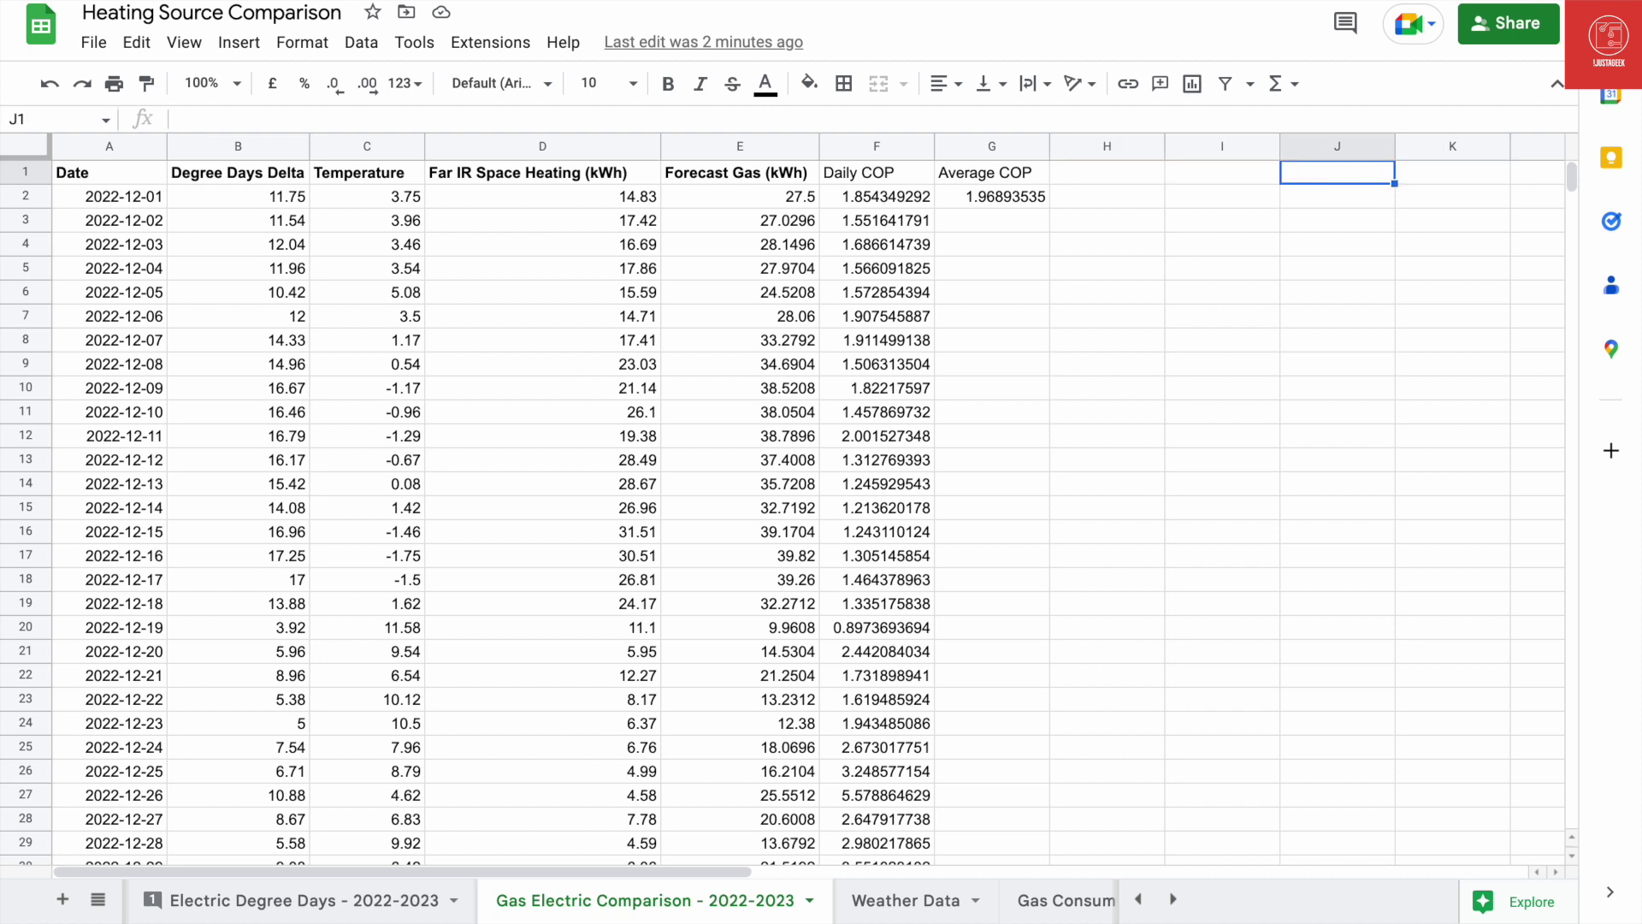
pyautogui.write('Electri')
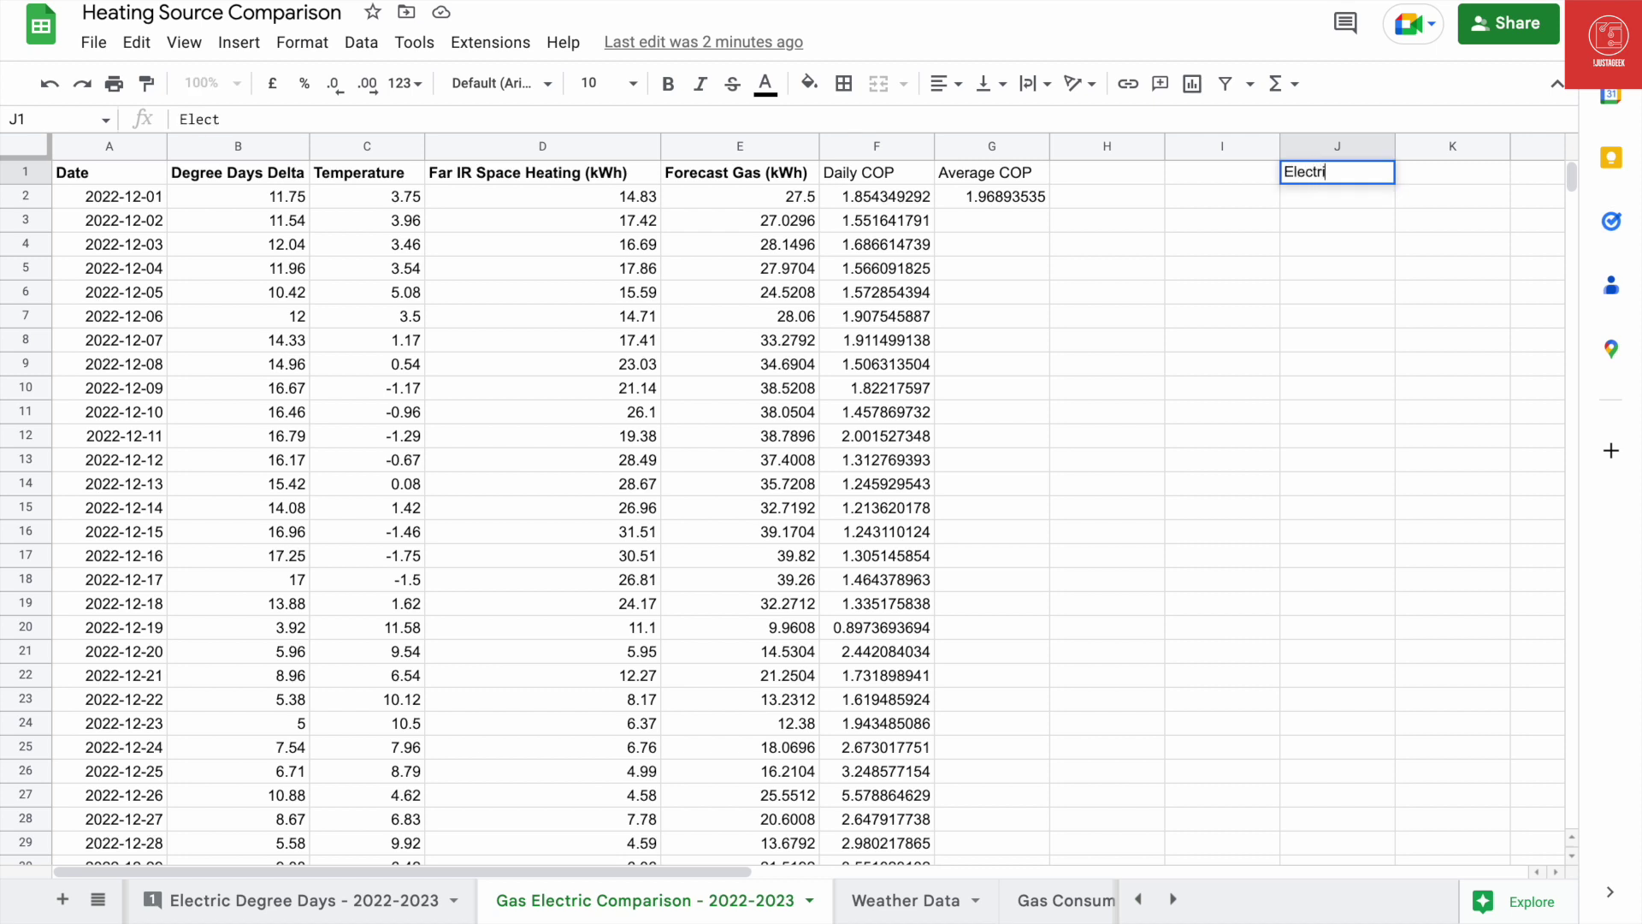
pyautogui.write('cal')
pyautogui.press('Tab')
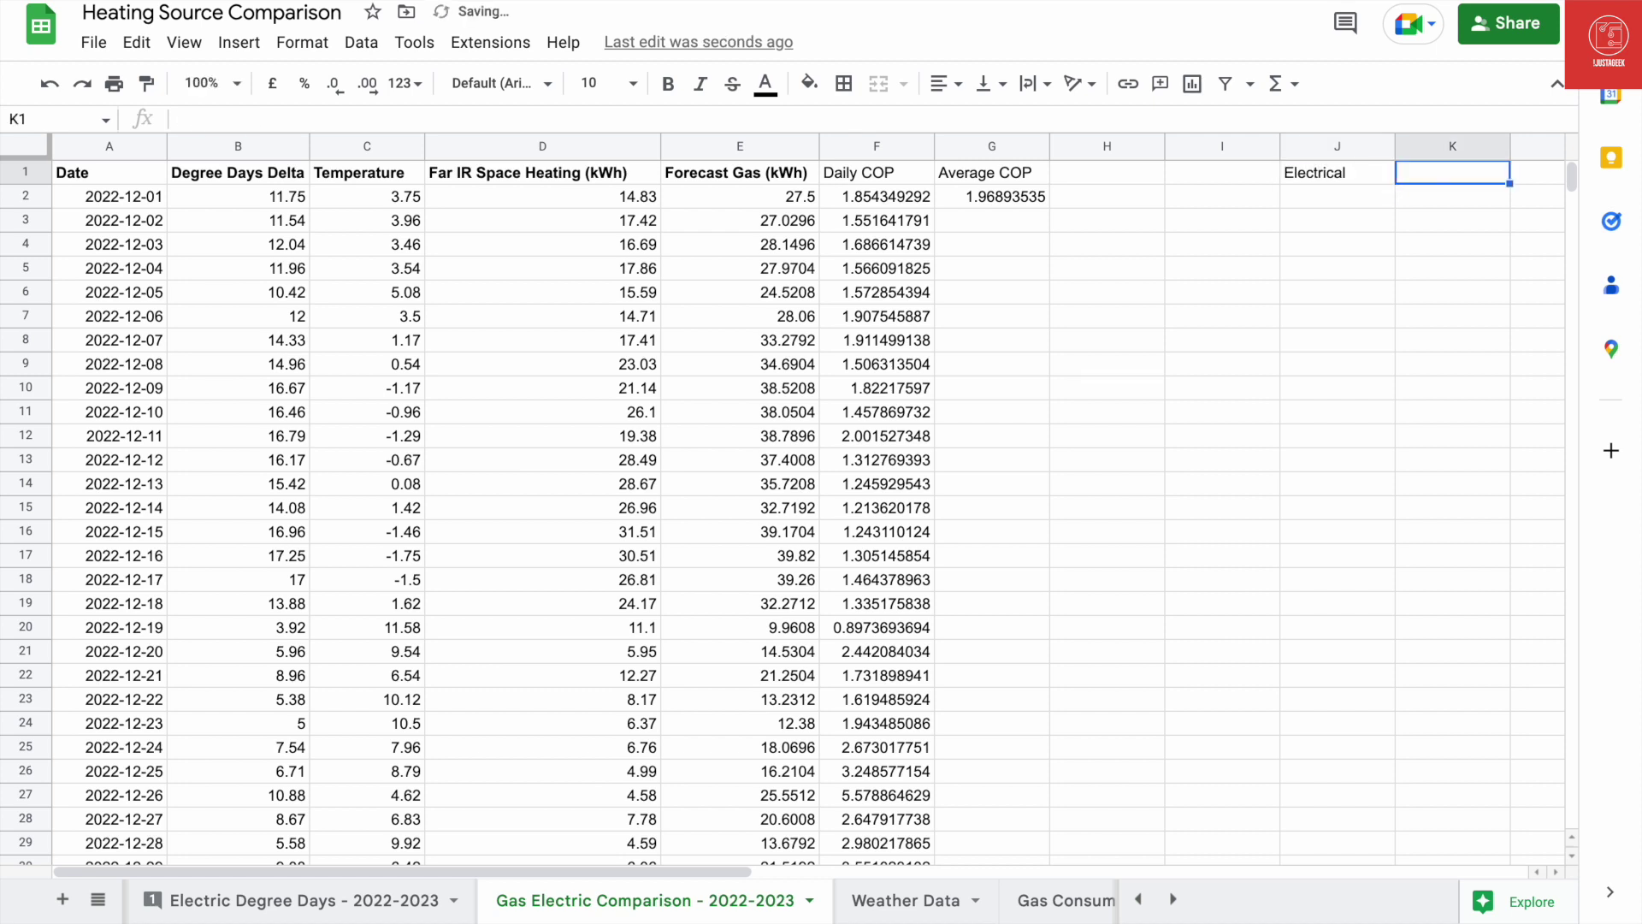
pyautogui.write('0.21')
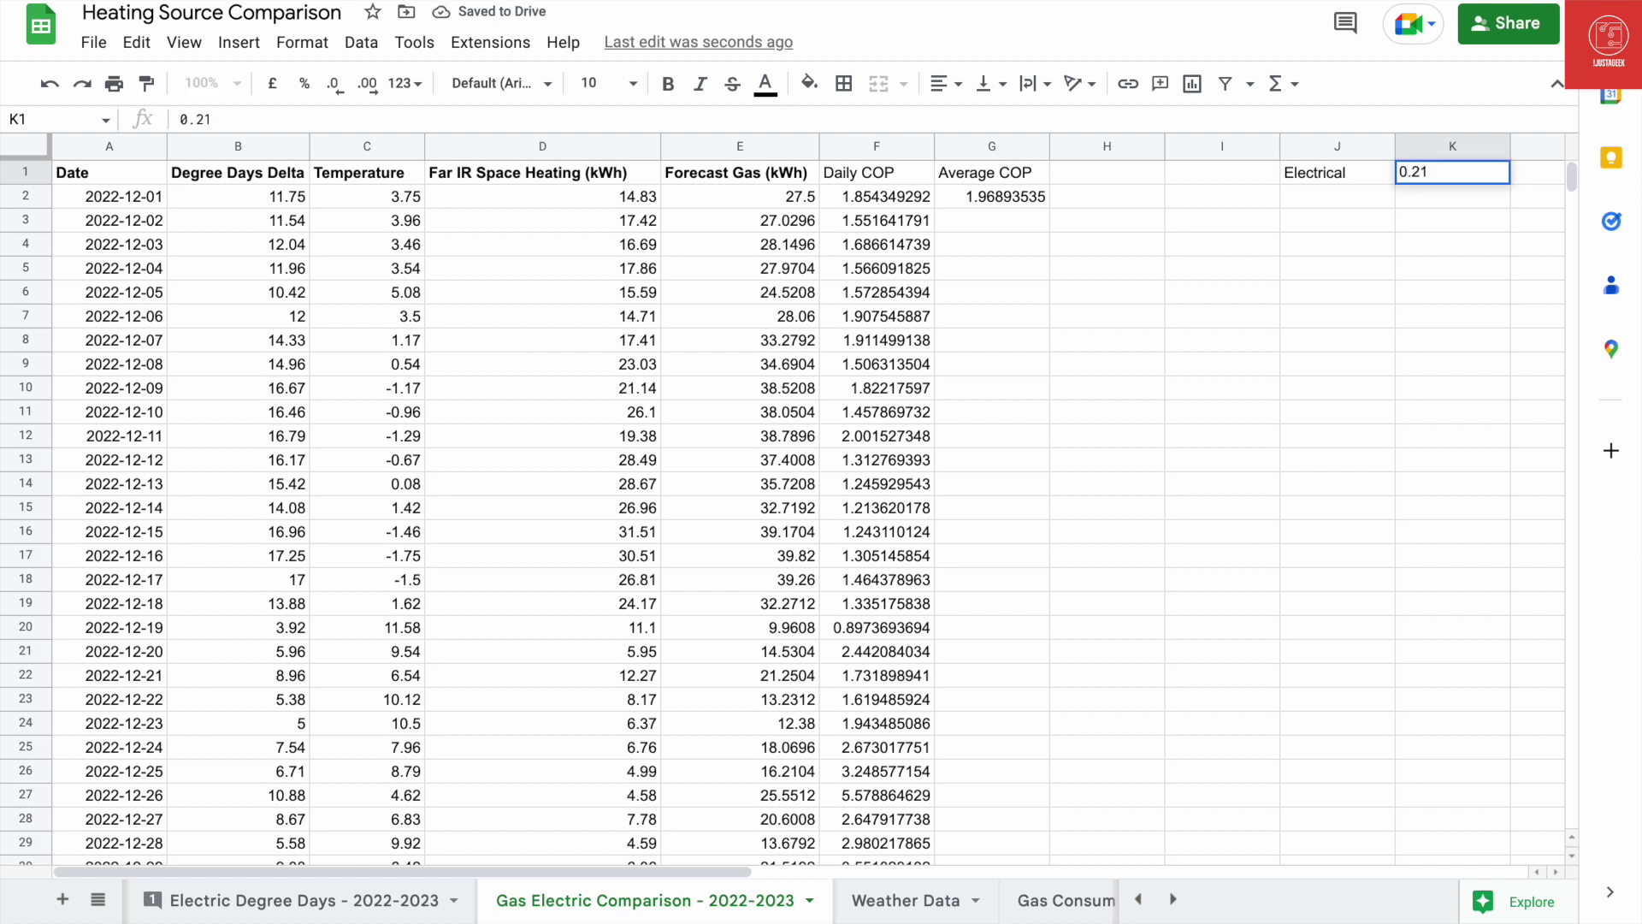
pyautogui.press('Return')
# Step: Enter the label Gas in J2 with price 0.1 in K2
pyautogui.press('Left')
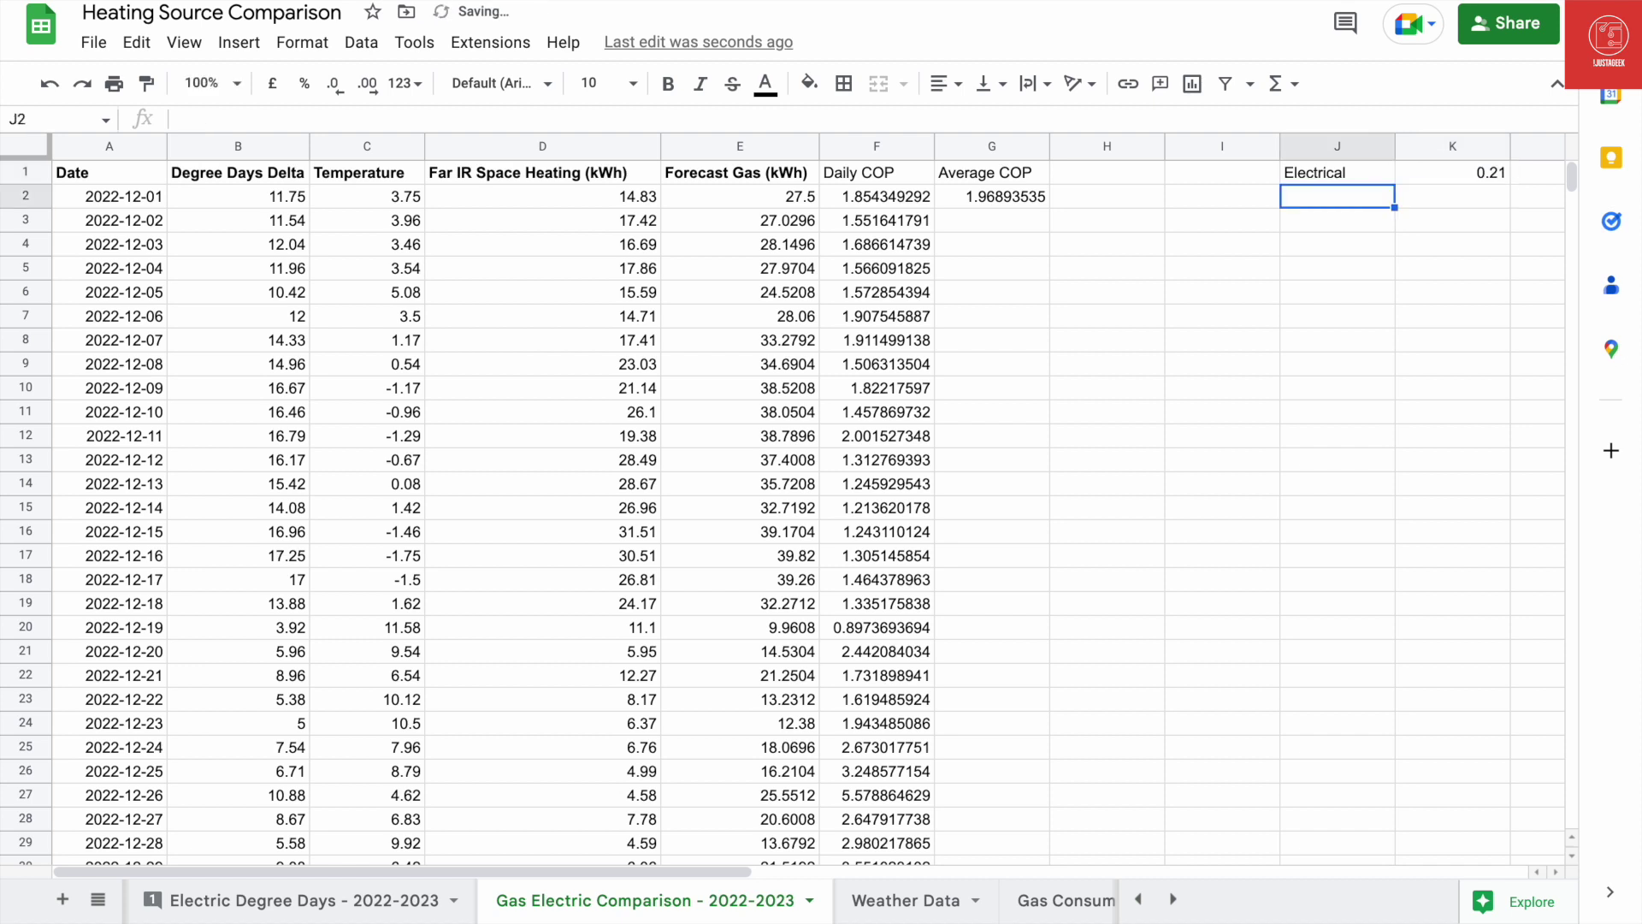
pyautogui.write('Gas')
pyautogui.press('Tab')
pyautogui.write('0')
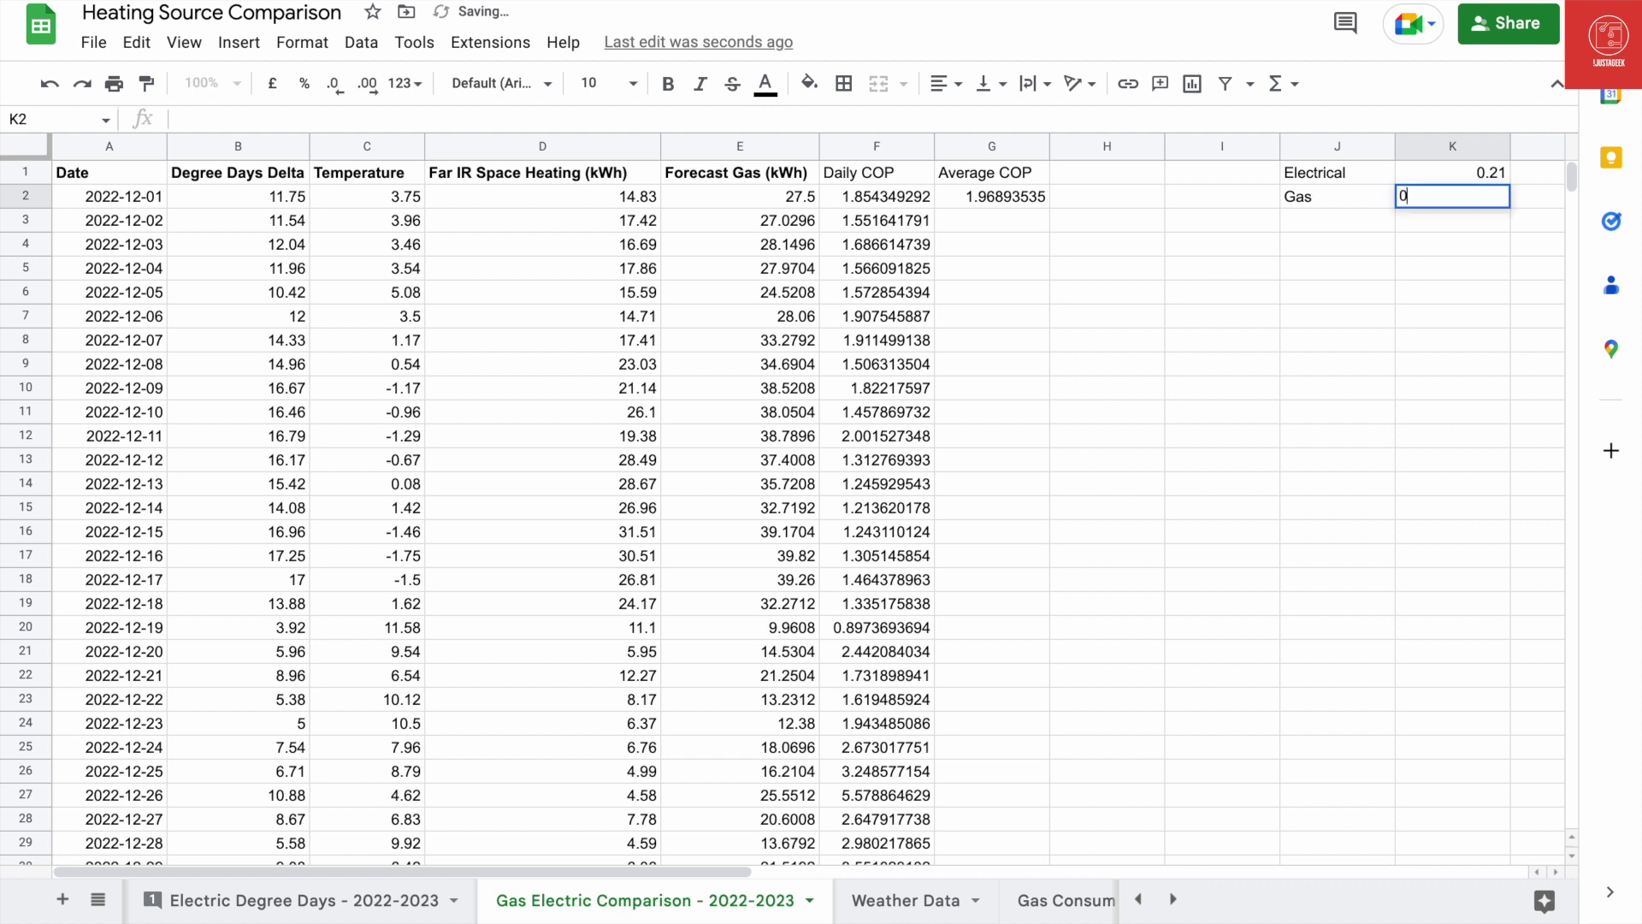
pyautogui.write('.1')
pyautogui.press('Left')
pyautogui.press('Left')
pyautogui.press('Left')
pyautogui.press('Up')
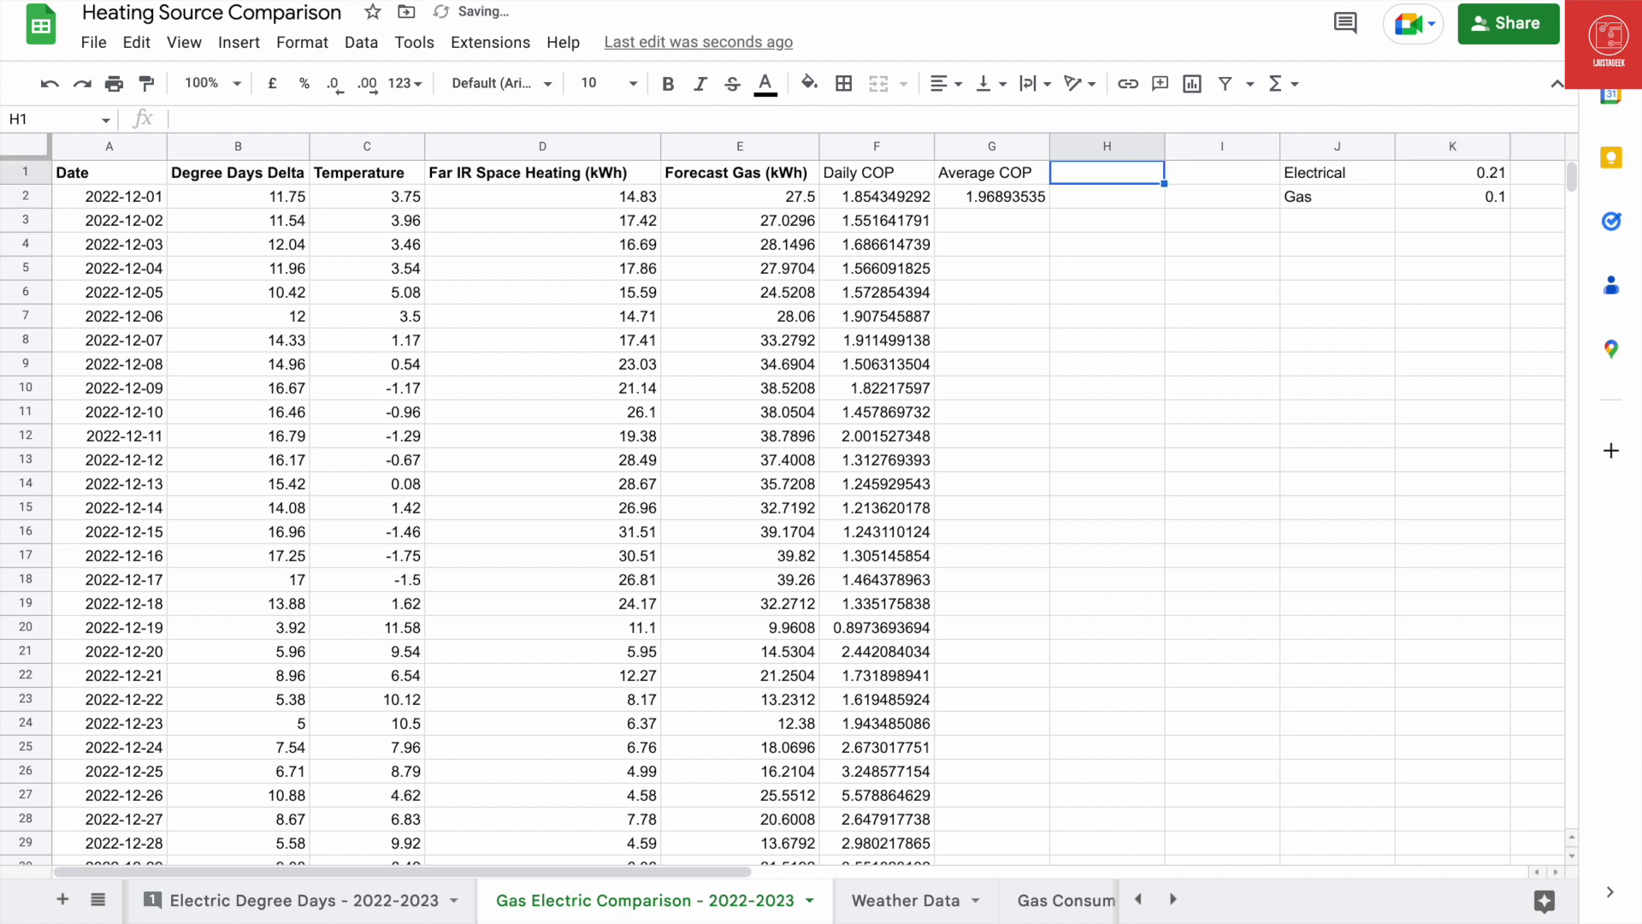
# Step: Head columns H and I 'FAR IR Daily Cost' and 'Gas Daily Cost'
pyautogui.write('FAR ')
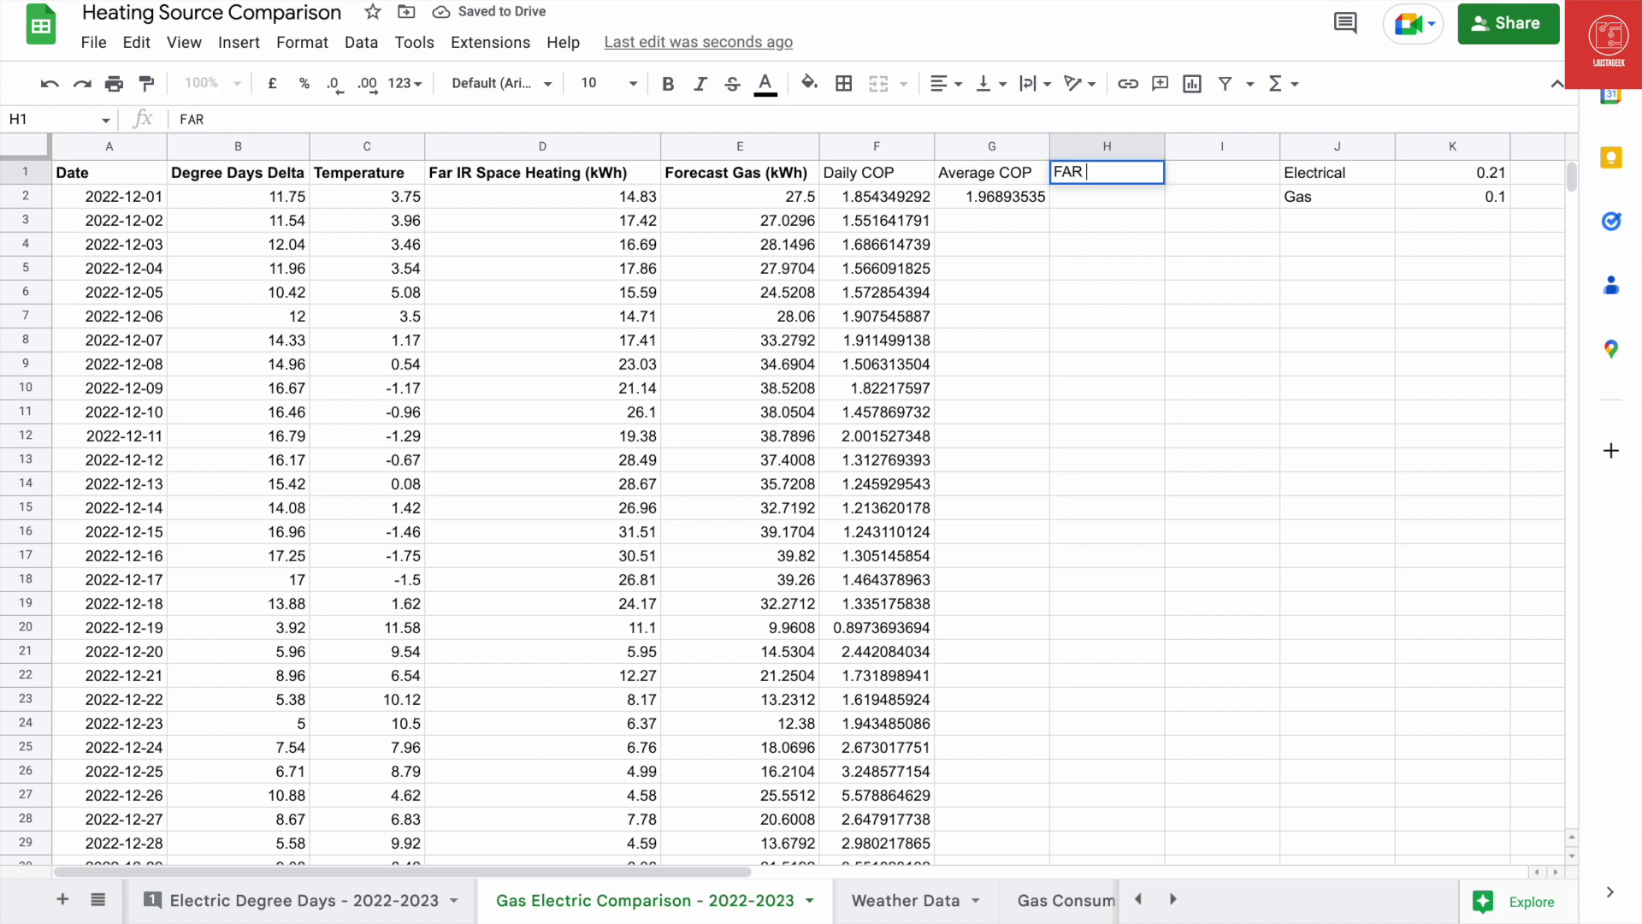
pyautogui.write('IR Dail')
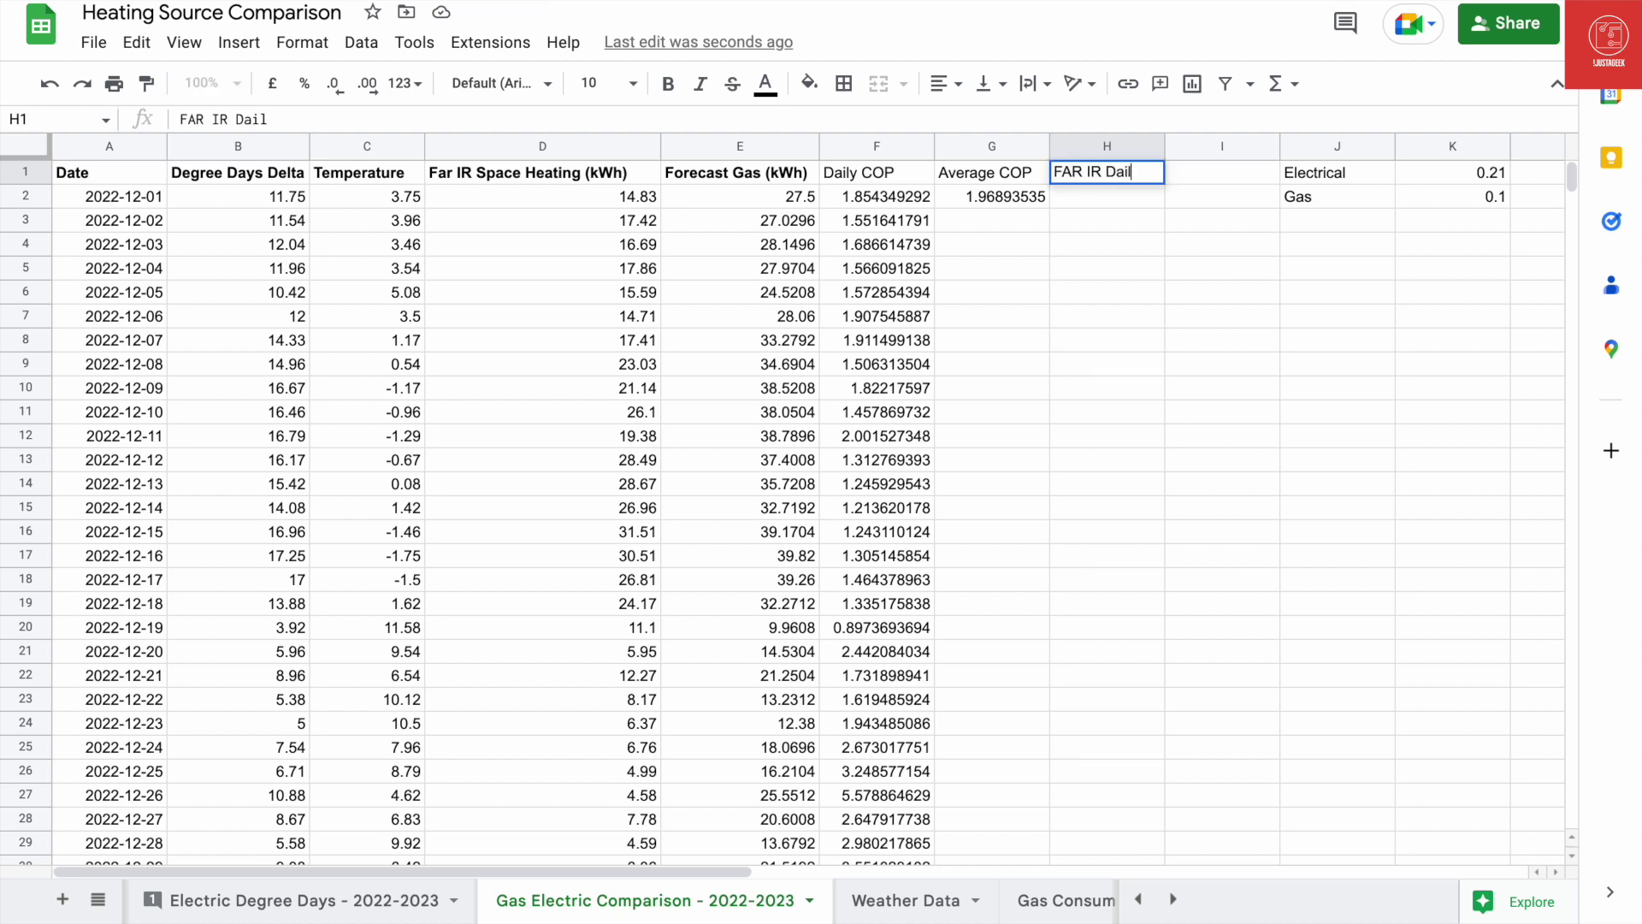
pyautogui.write('y Cost')
pyautogui.press('Tab')
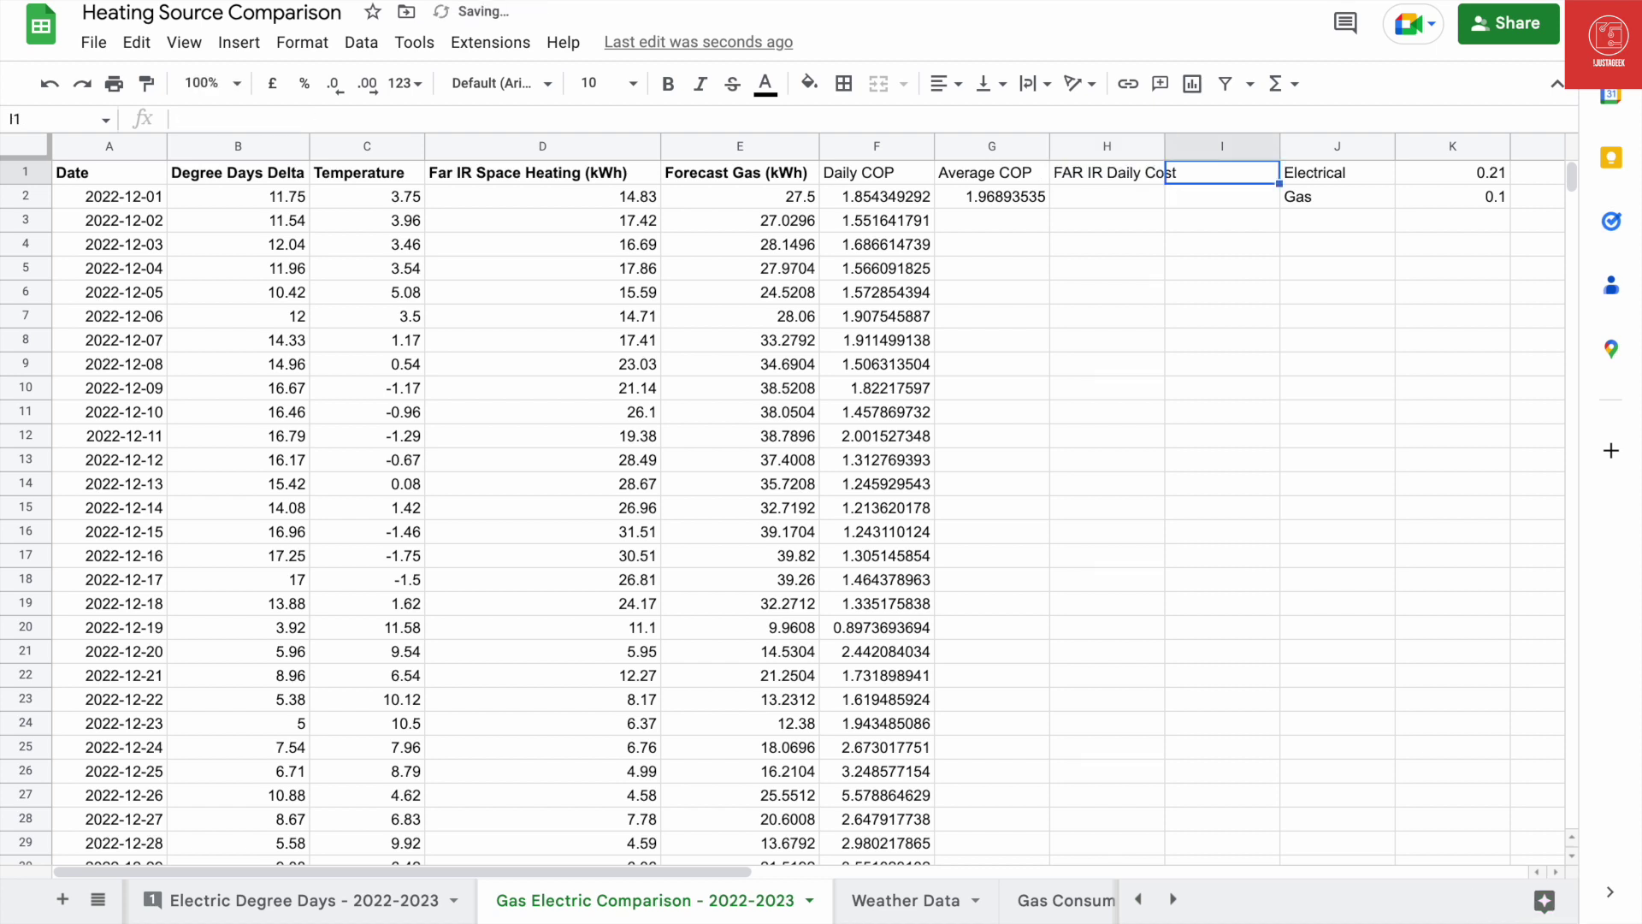
pyautogui.write('Gas F')
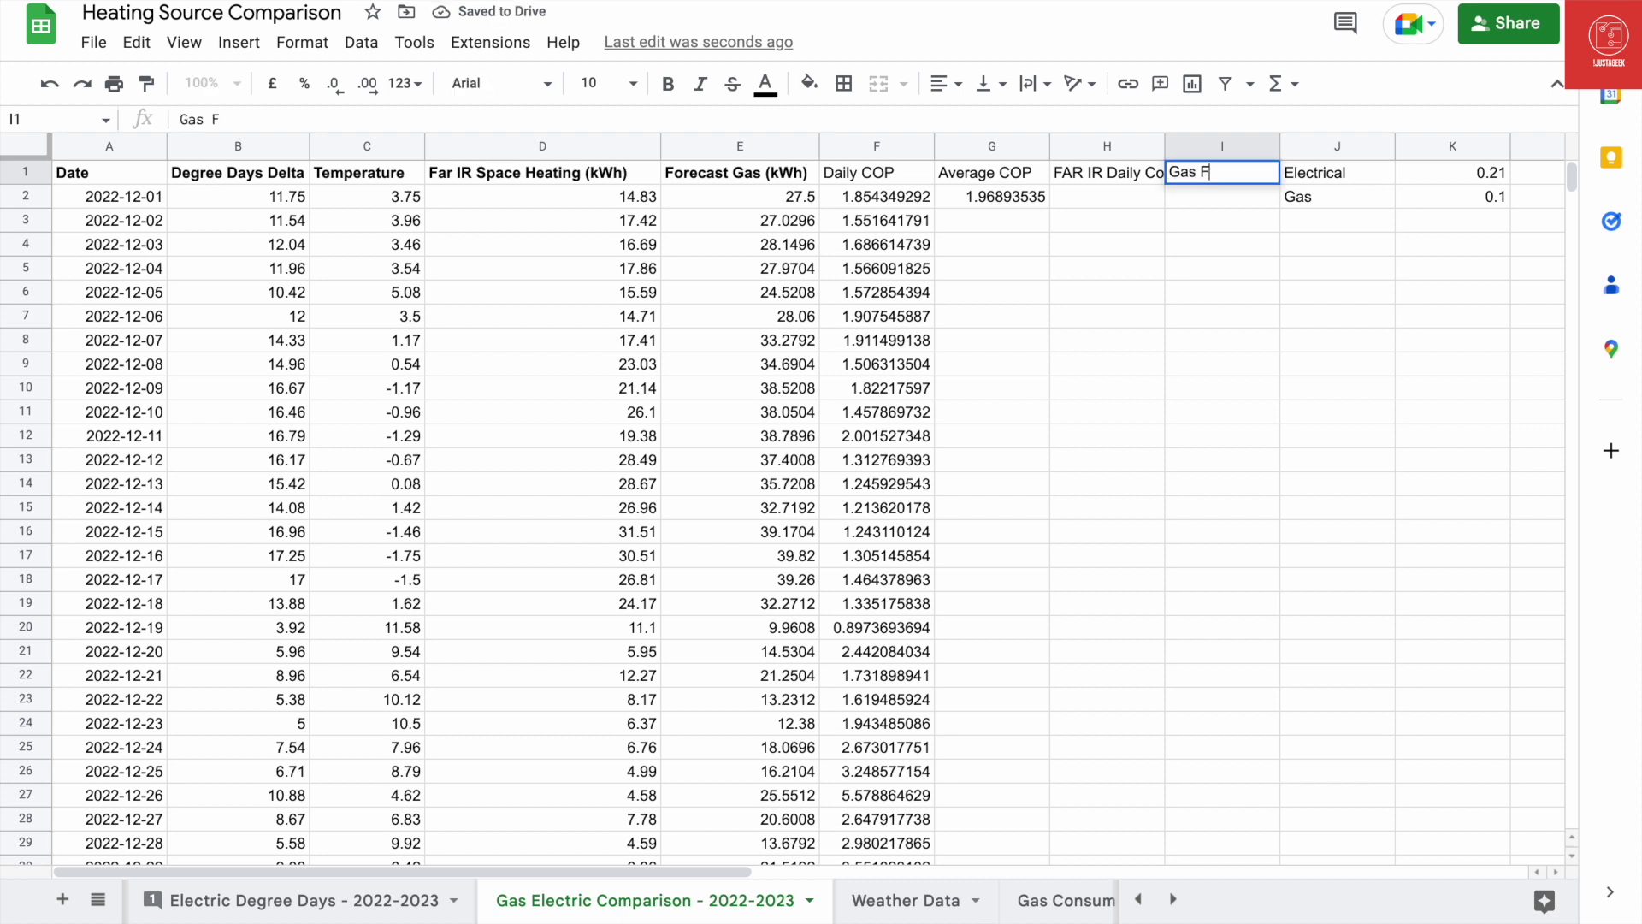
pyautogui.press('BackSpace')
pyautogui.write('Daily D')
pyautogui.press('BackSpace')
pyautogui.write('Cost')
pyautogui.press('Return')
# Step: Enter the first FAR IR daily cost in H2 (D2 times the fixed price) and fill it down
pyautogui.press('Left')
pyautogui.press('Right')
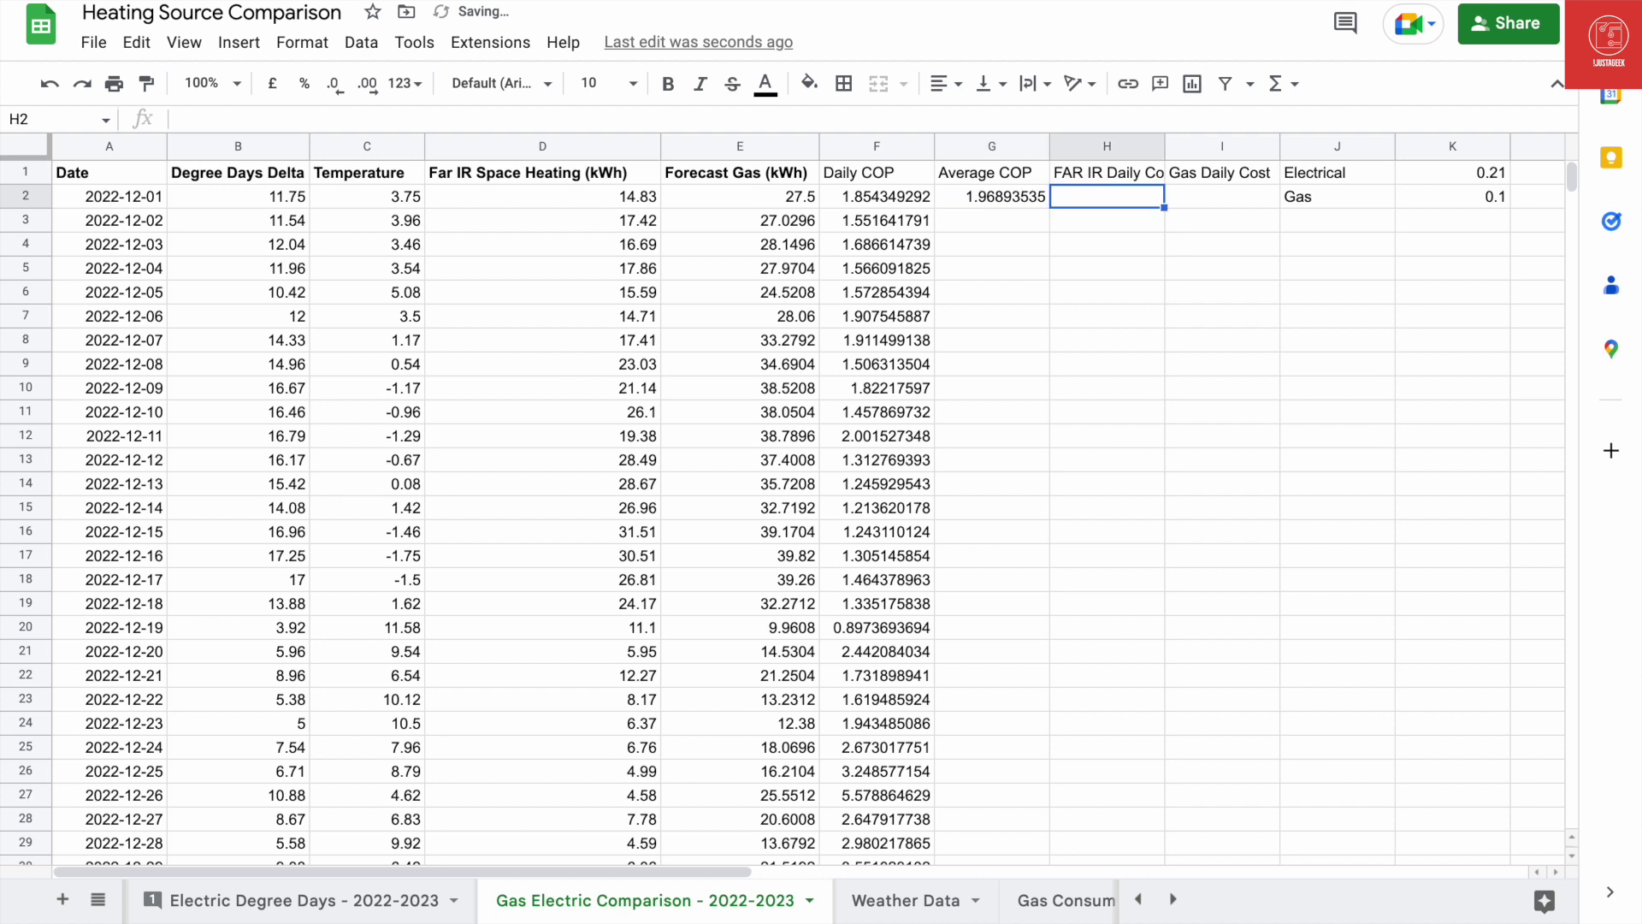
pyautogui.write('=')
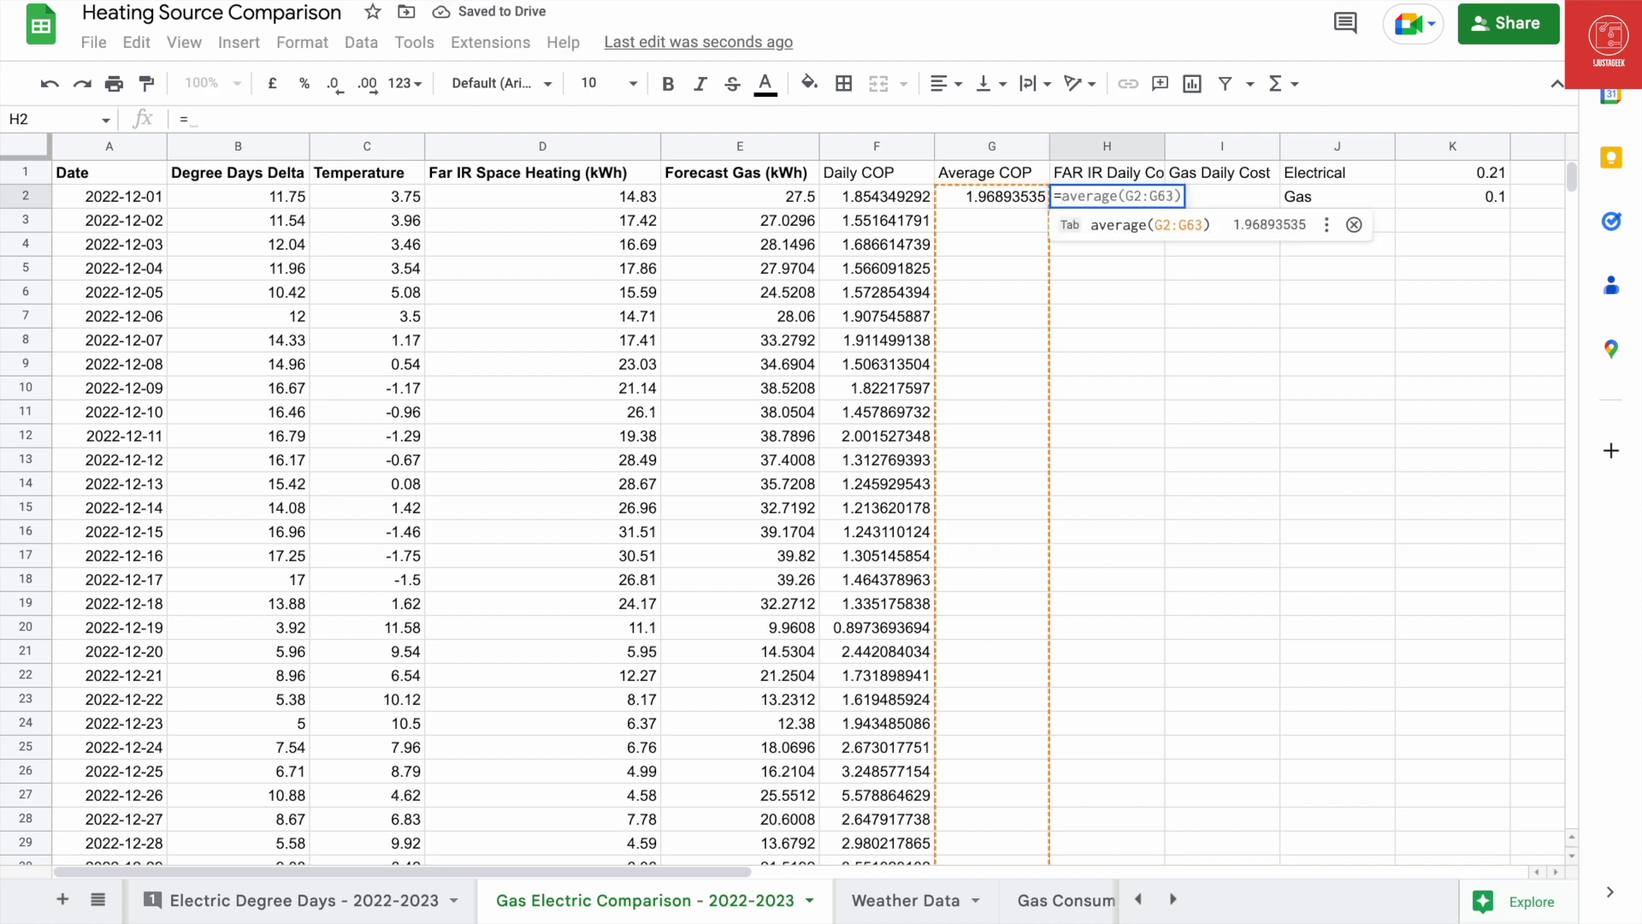
pyautogui.write('d2*')
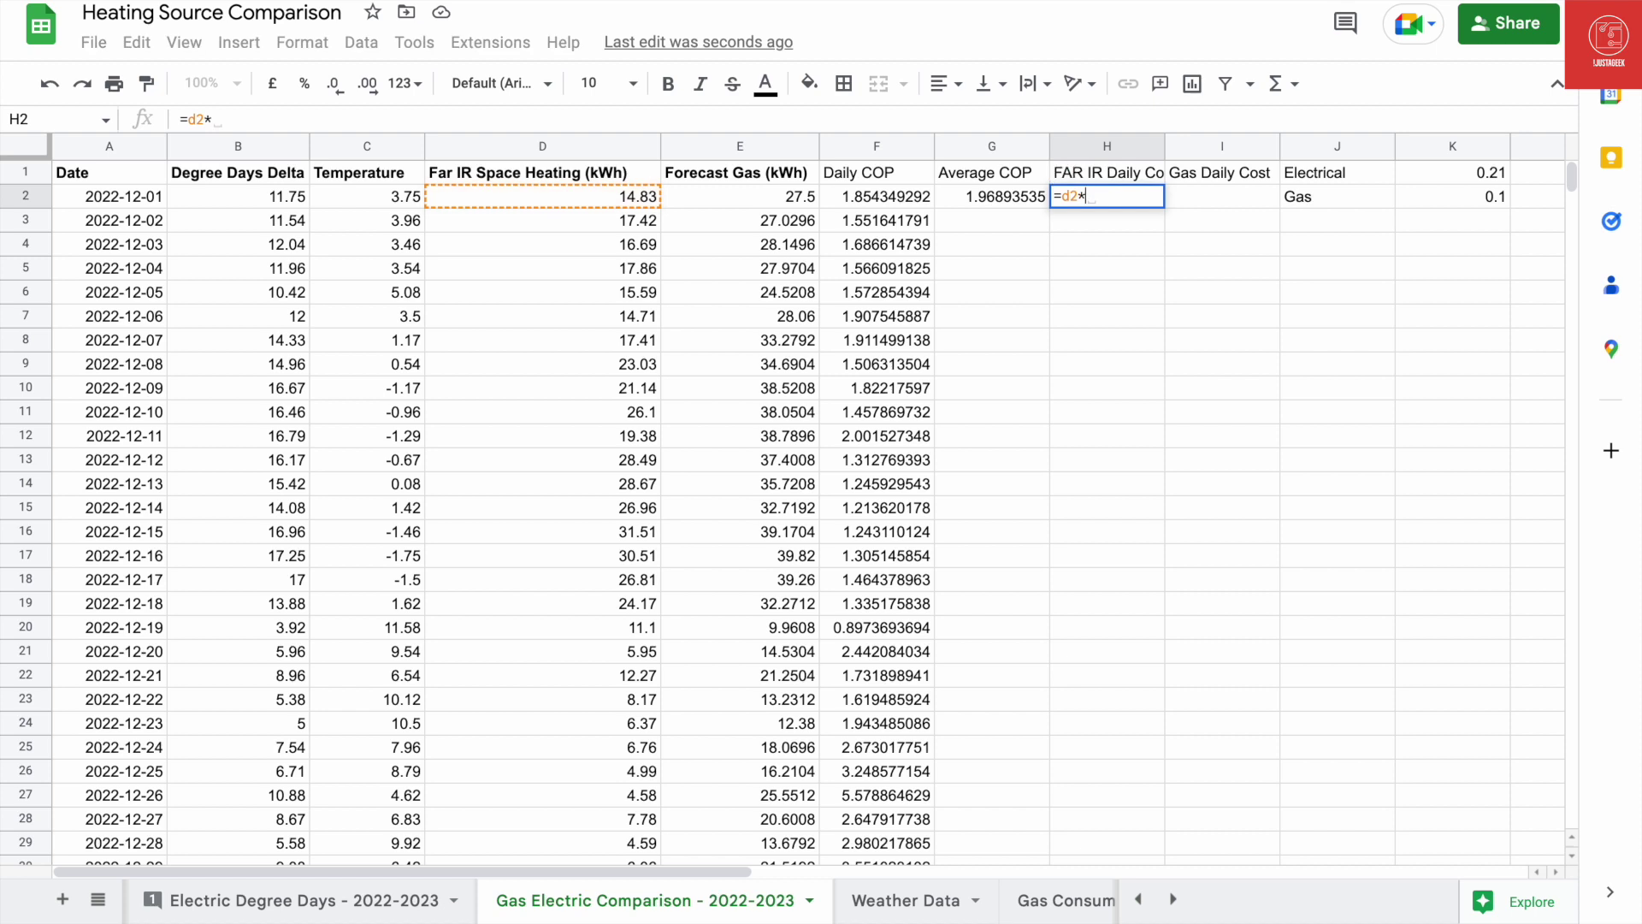
pyautogui.write('$k')
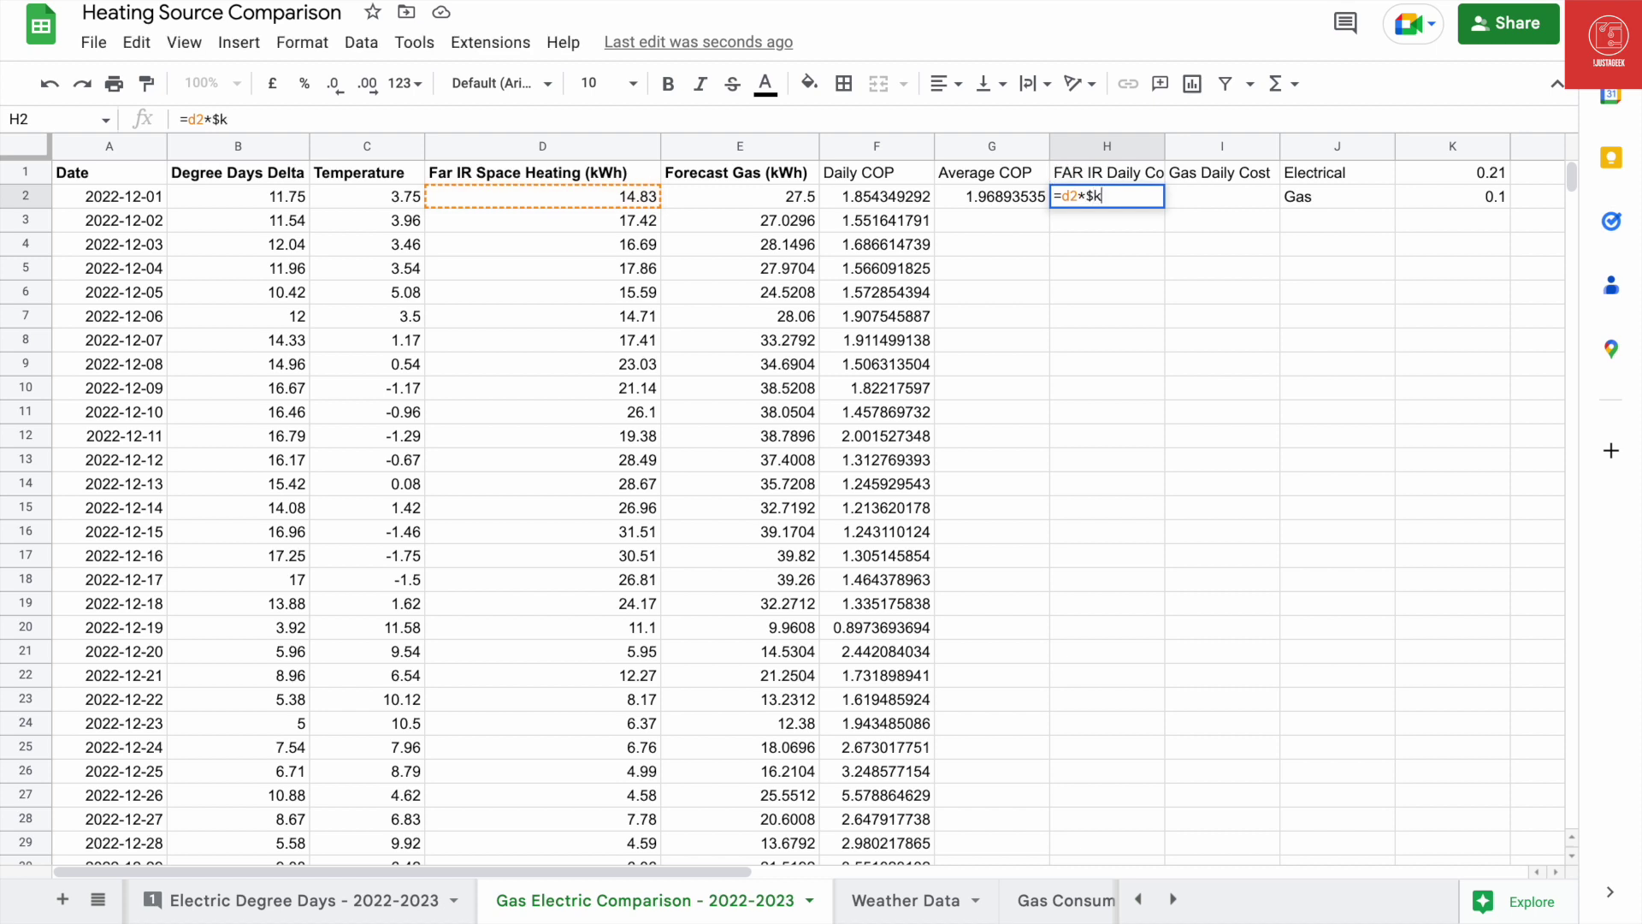
pyautogui.write('$2')
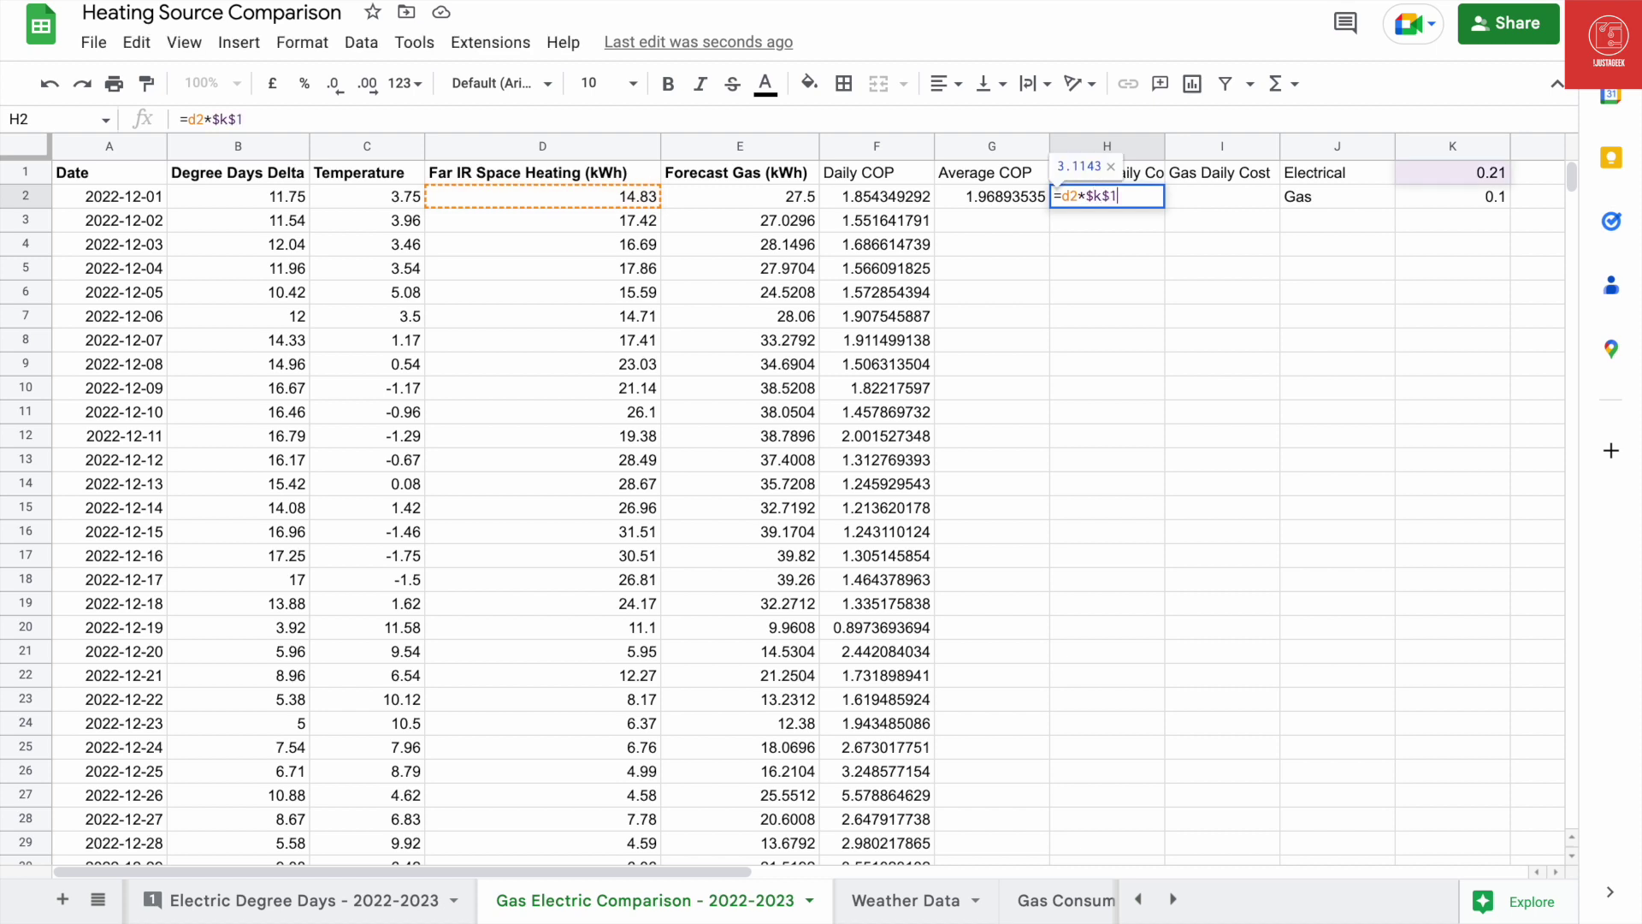
pyautogui.press('Return')
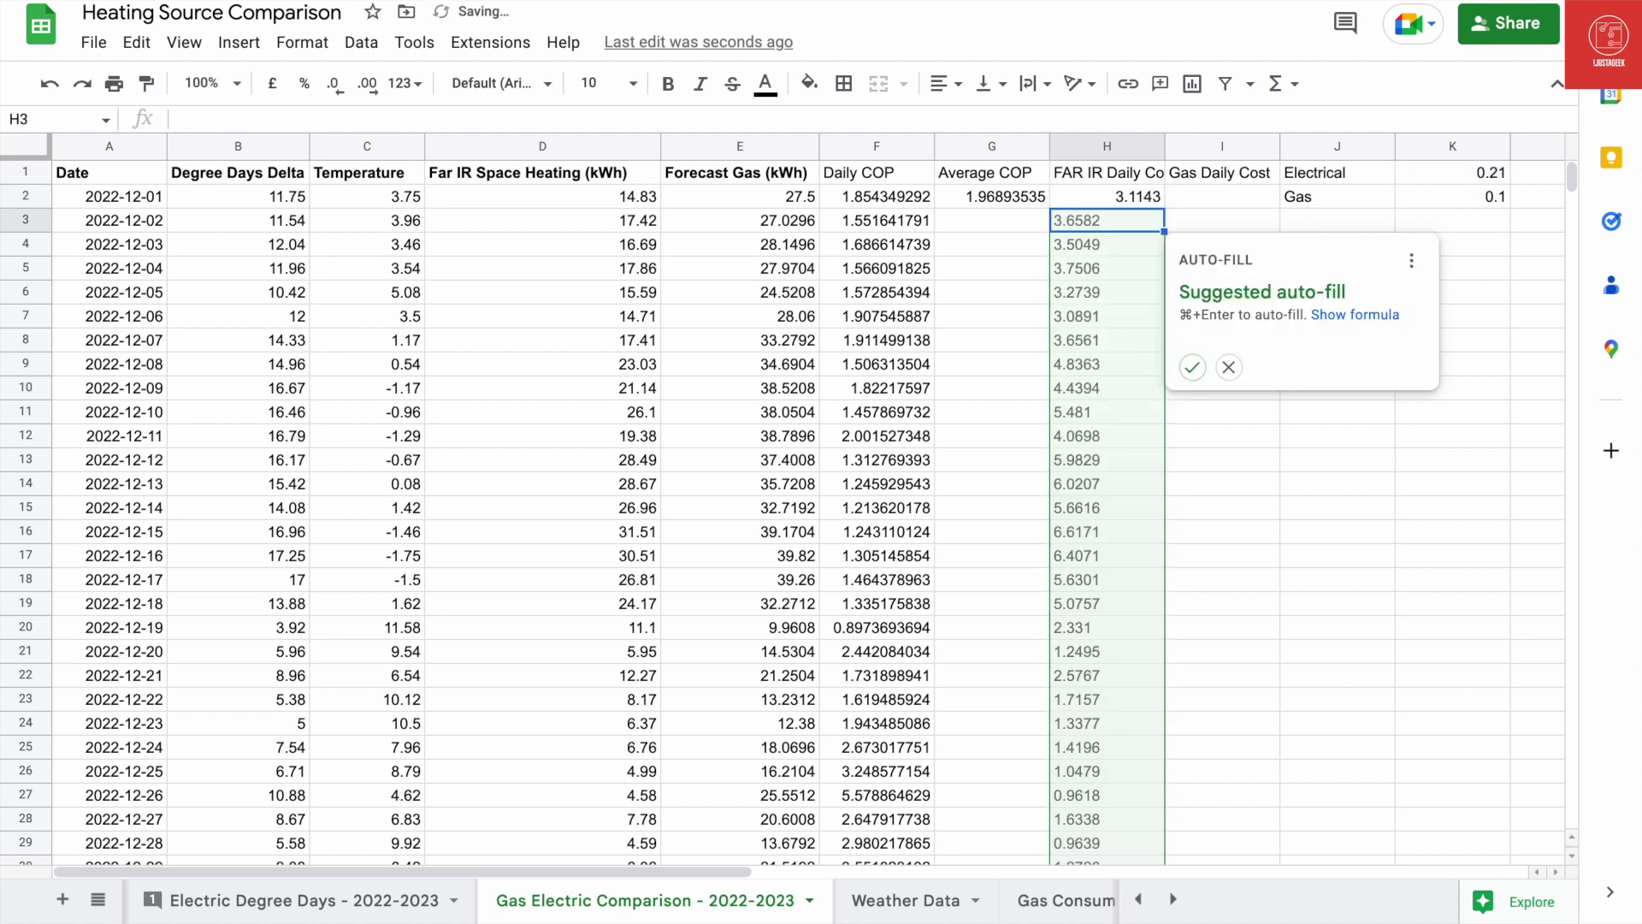
pyautogui.click(1182, 369)
# Step: Enter =e2*$k$2 in I2 and fill the gas daily cost down column I
pyautogui.click(1228, 200)
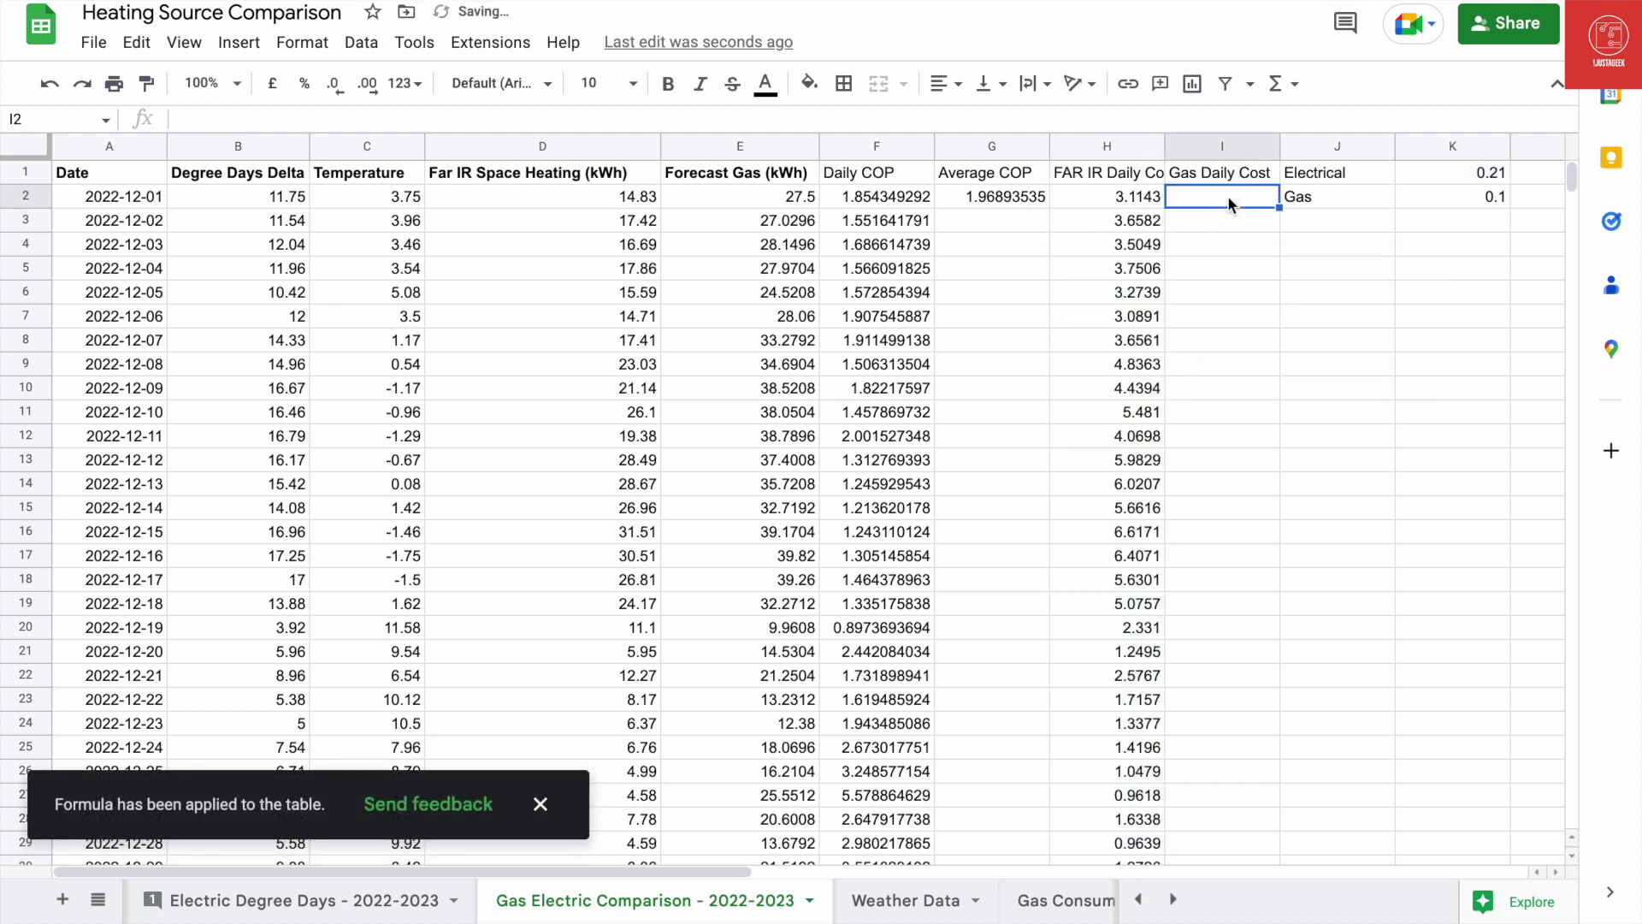
pyautogui.write('=')
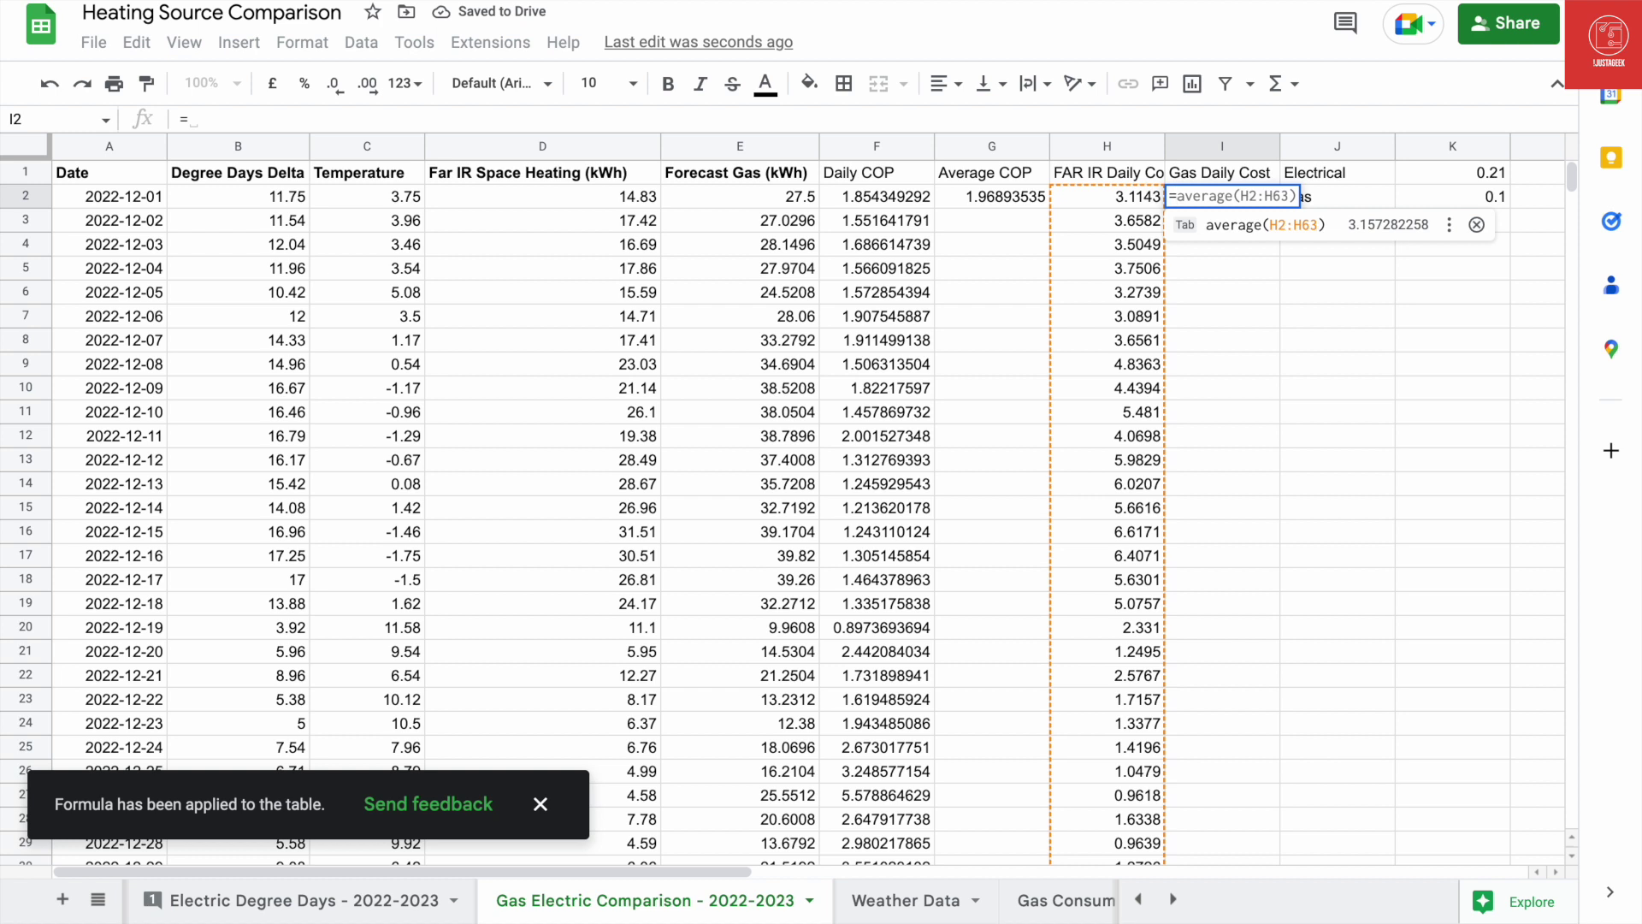
pyautogui.write('e2*')
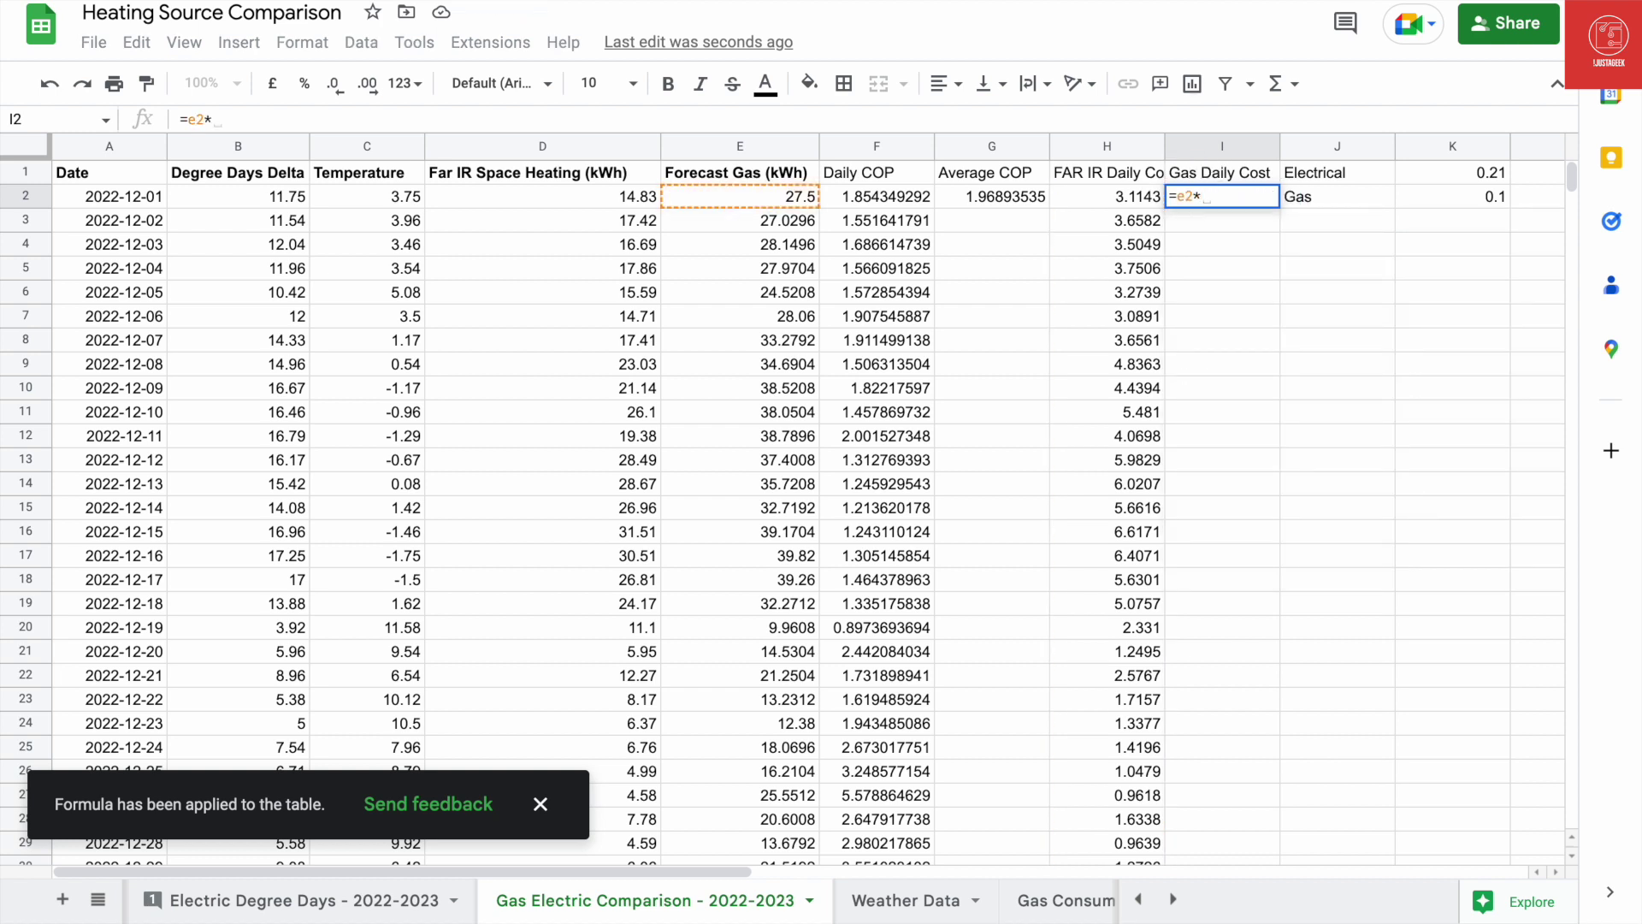
pyautogui.write('$')
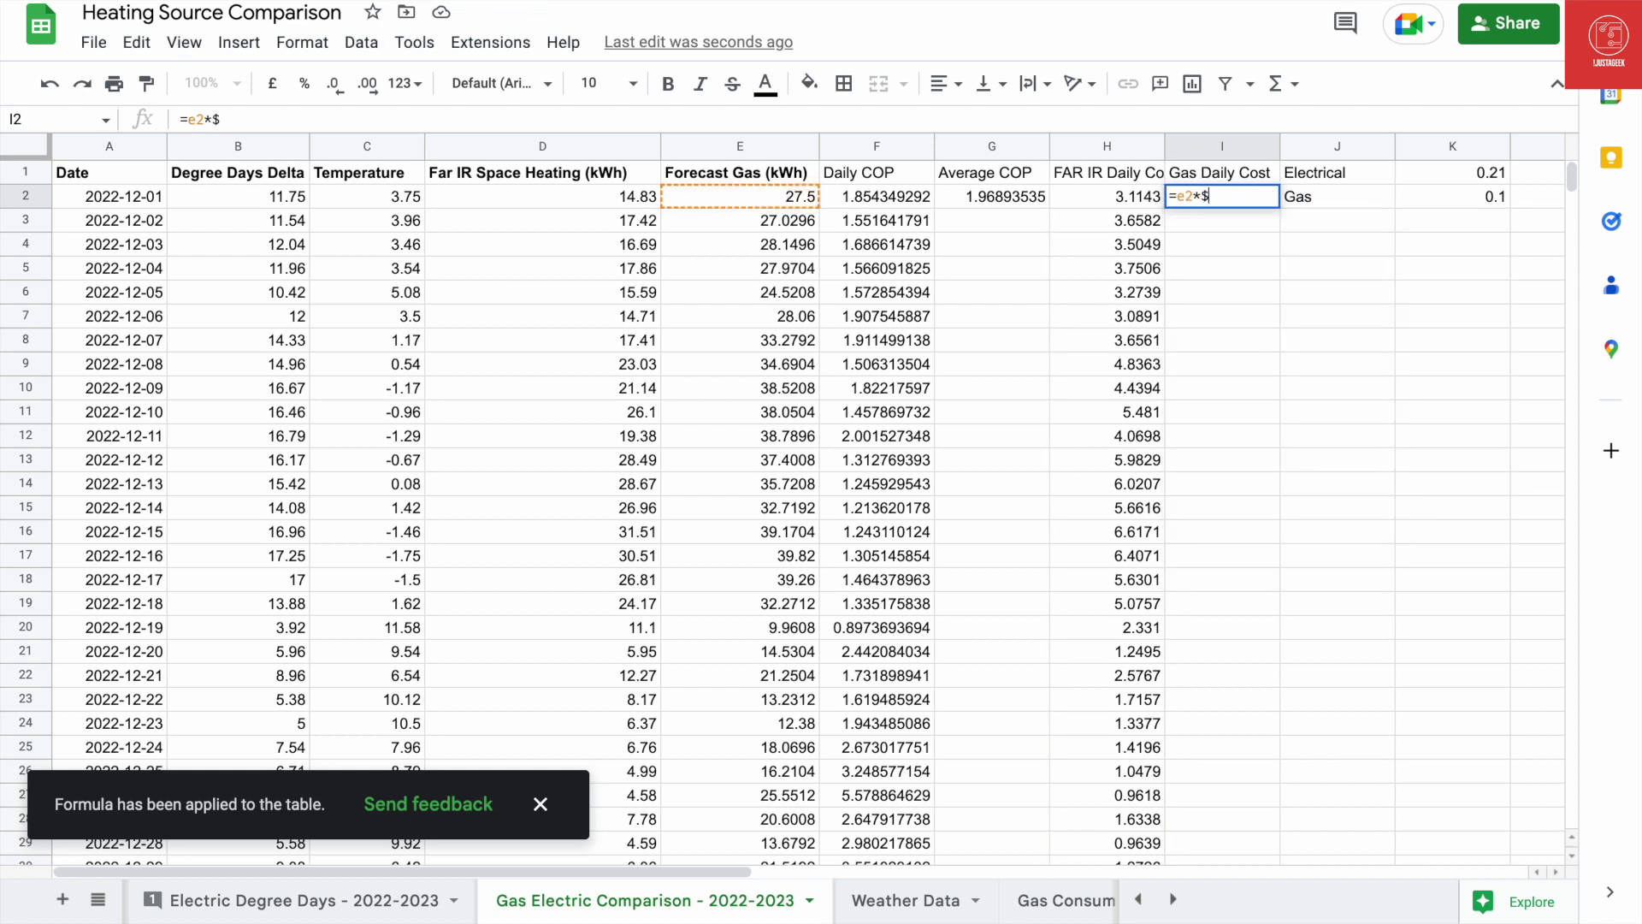
pyautogui.write('k$2')
pyautogui.press('Return')
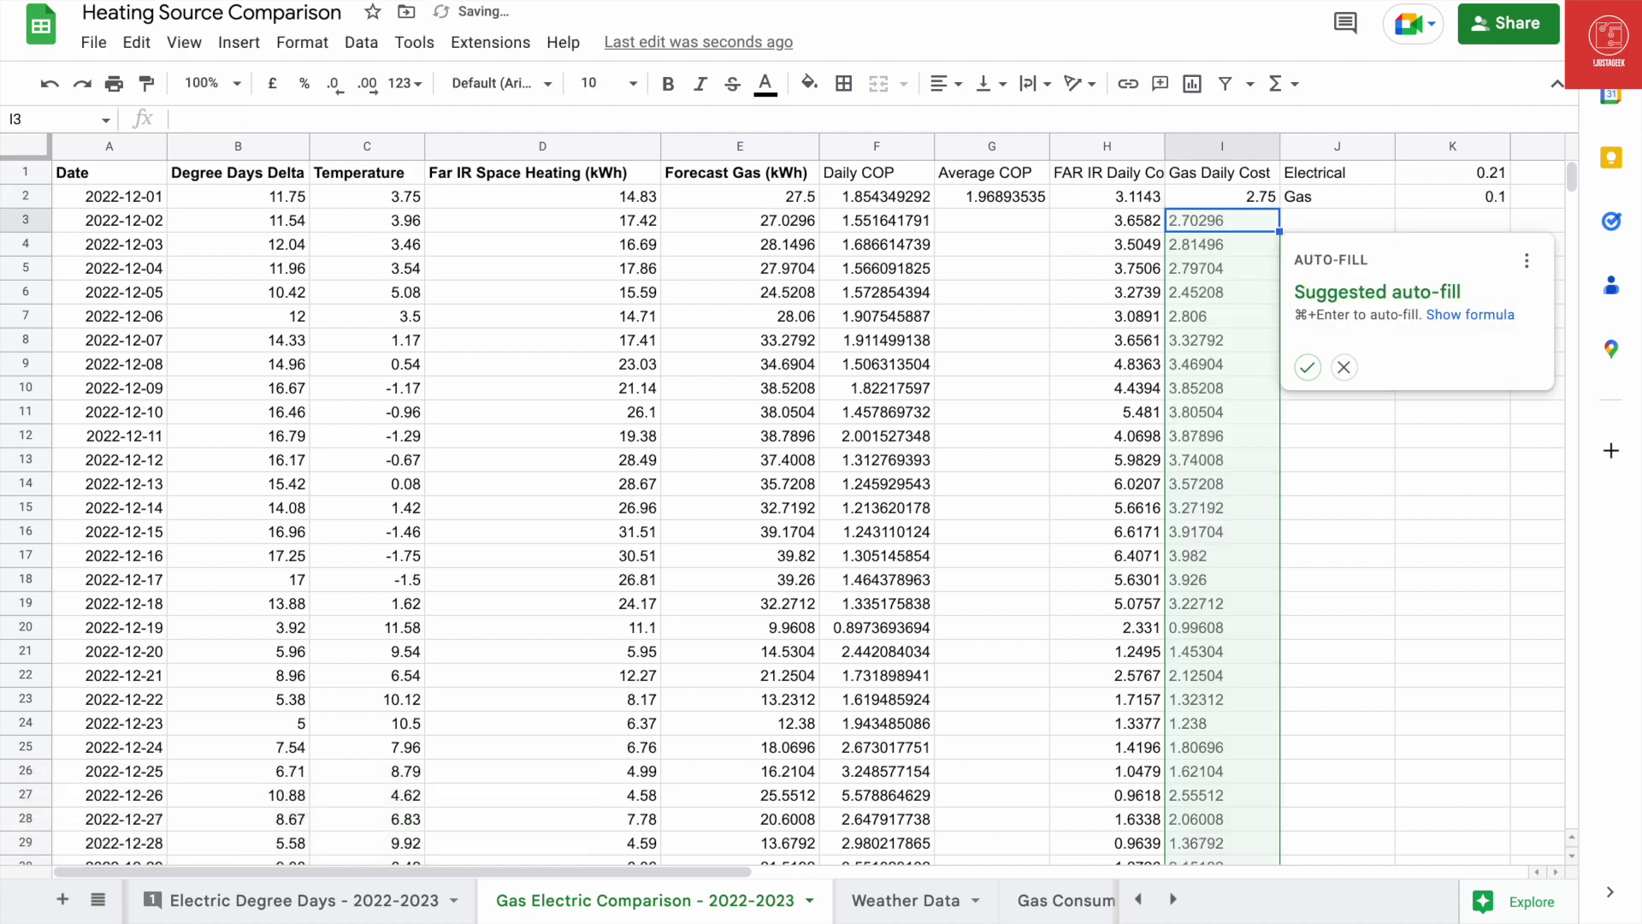
pyautogui.click(1306, 368)
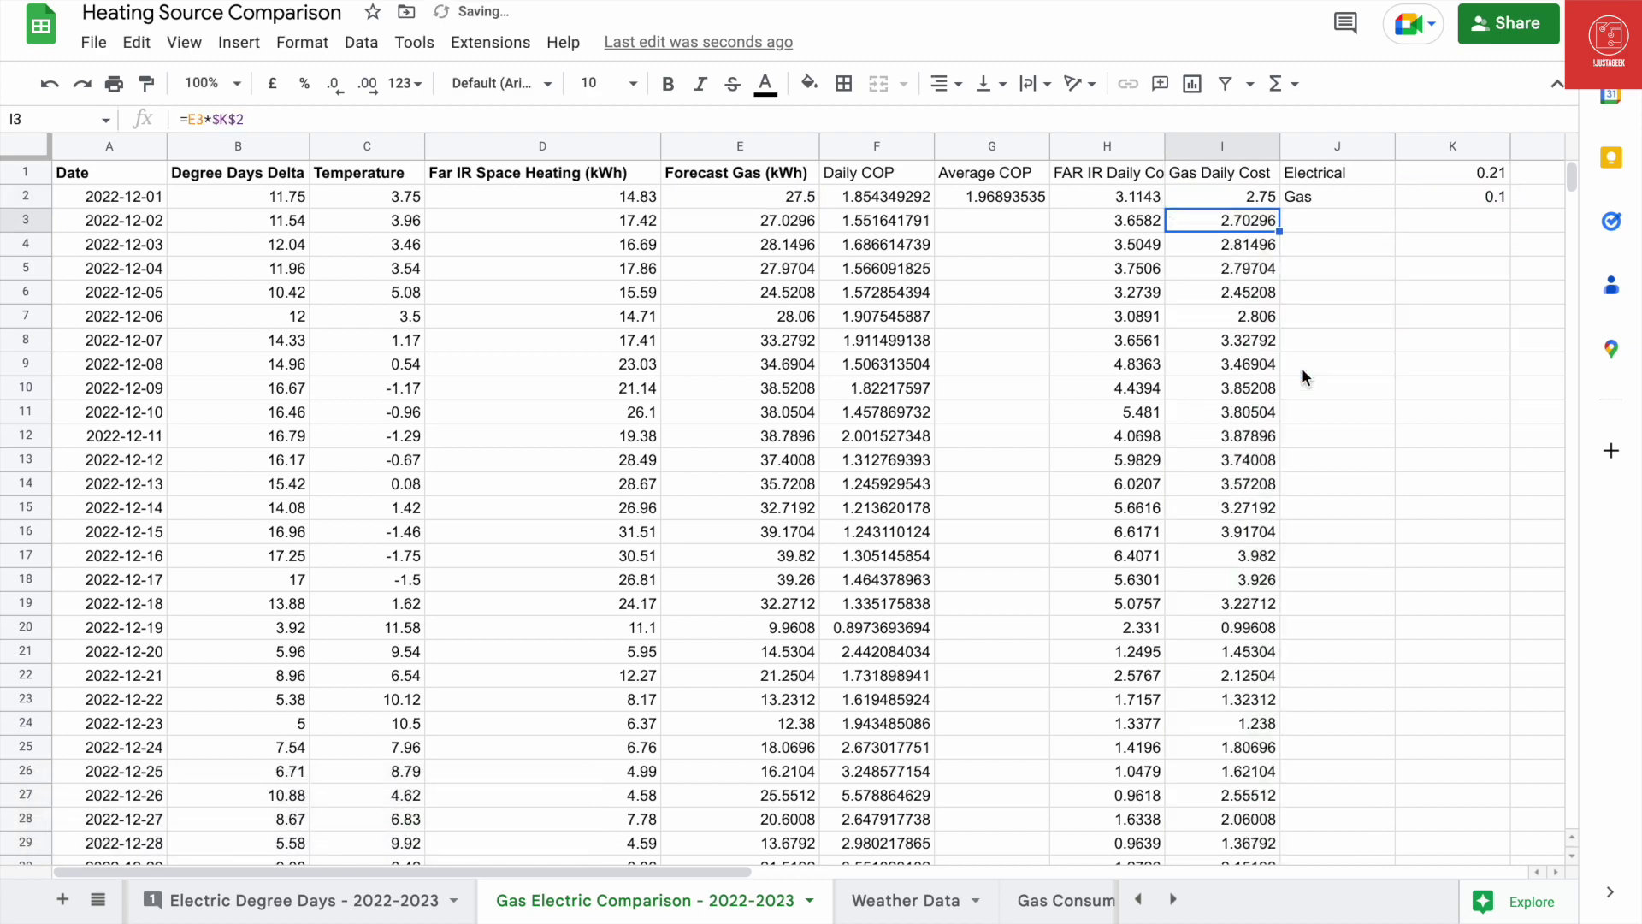
pyautogui.press('Left')
pyautogui.press('Right')
pyautogui.click(1358, 229)
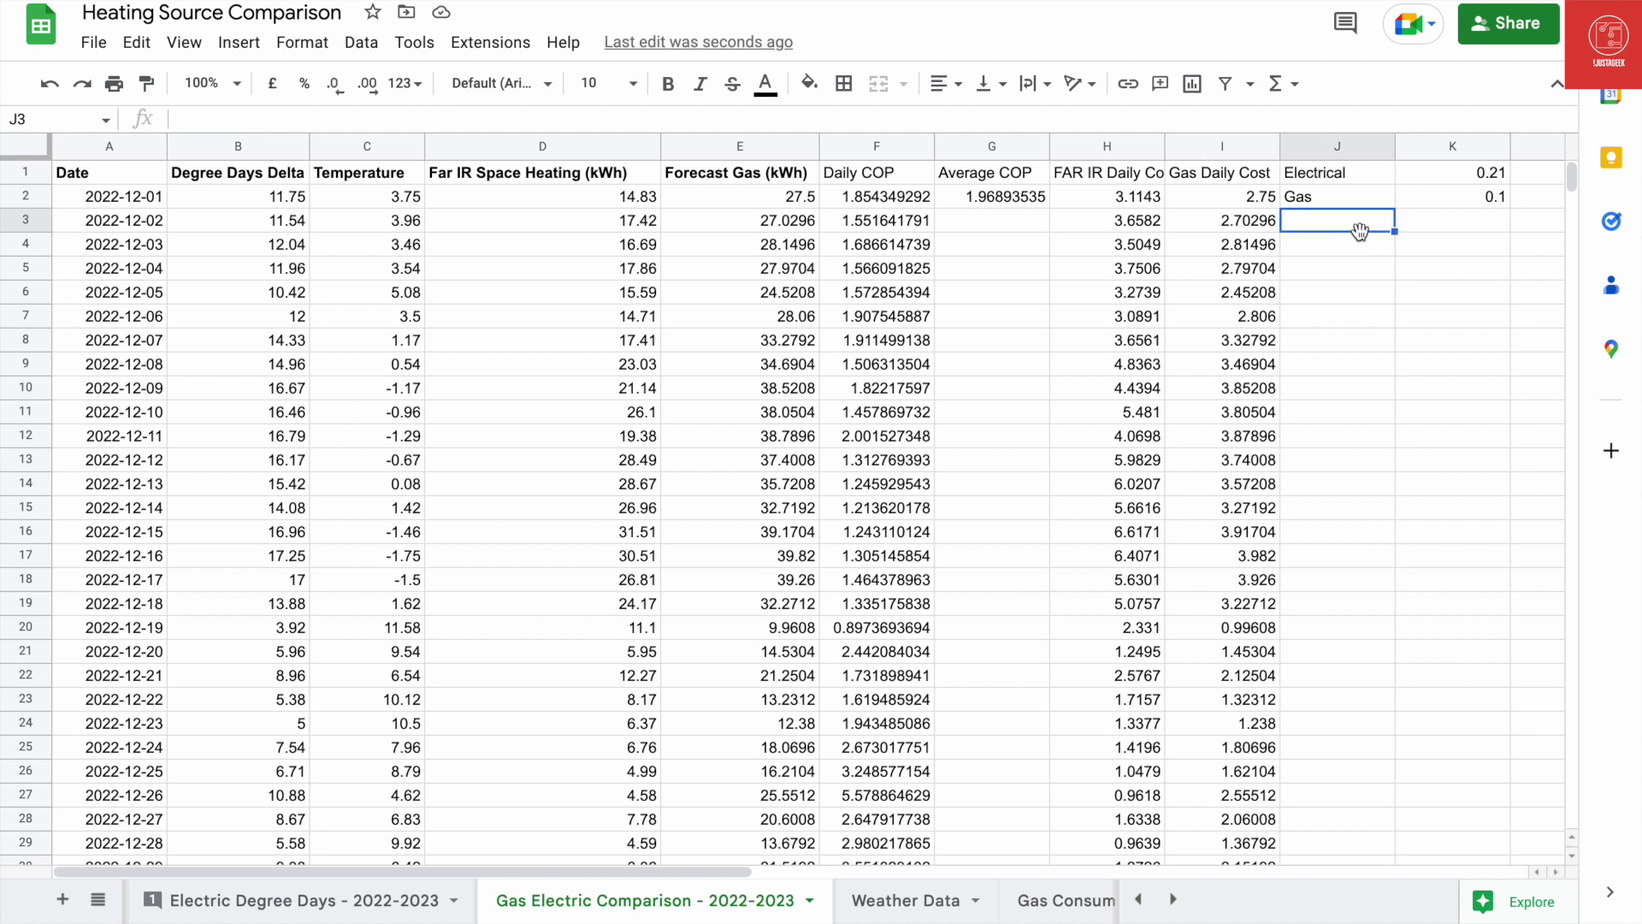
# Step: Add Total Electric =sum(h2:h) and Total Gas =sum(i2:i) in J3:K4
pyautogui.write('Total Ele')
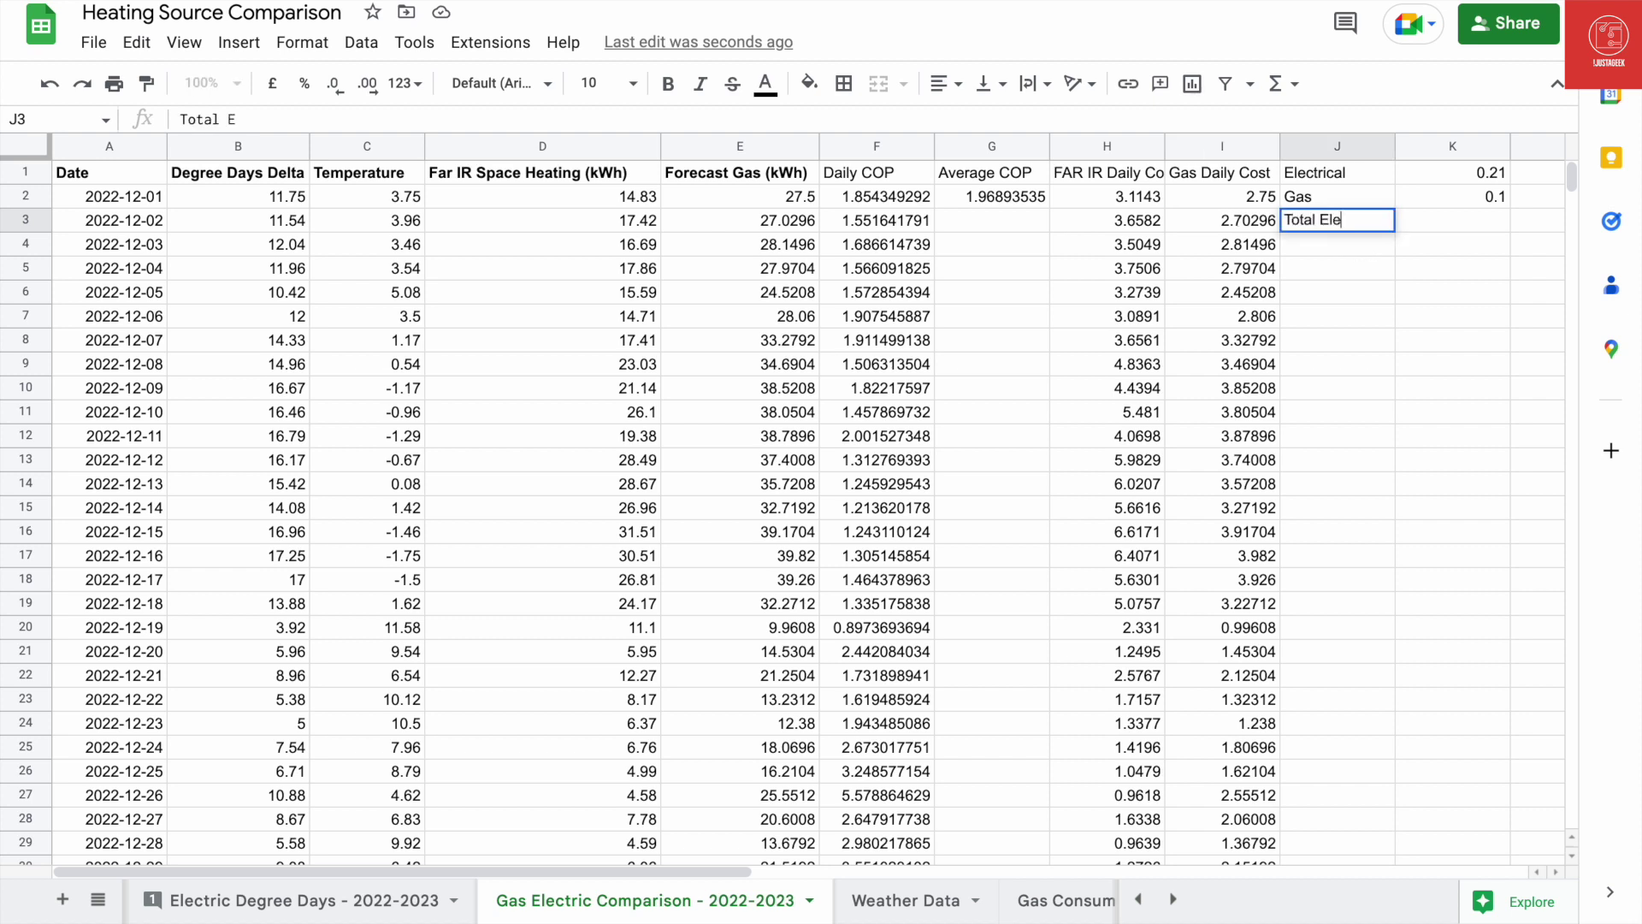
pyautogui.write('ctric')
pyautogui.press('Tab')
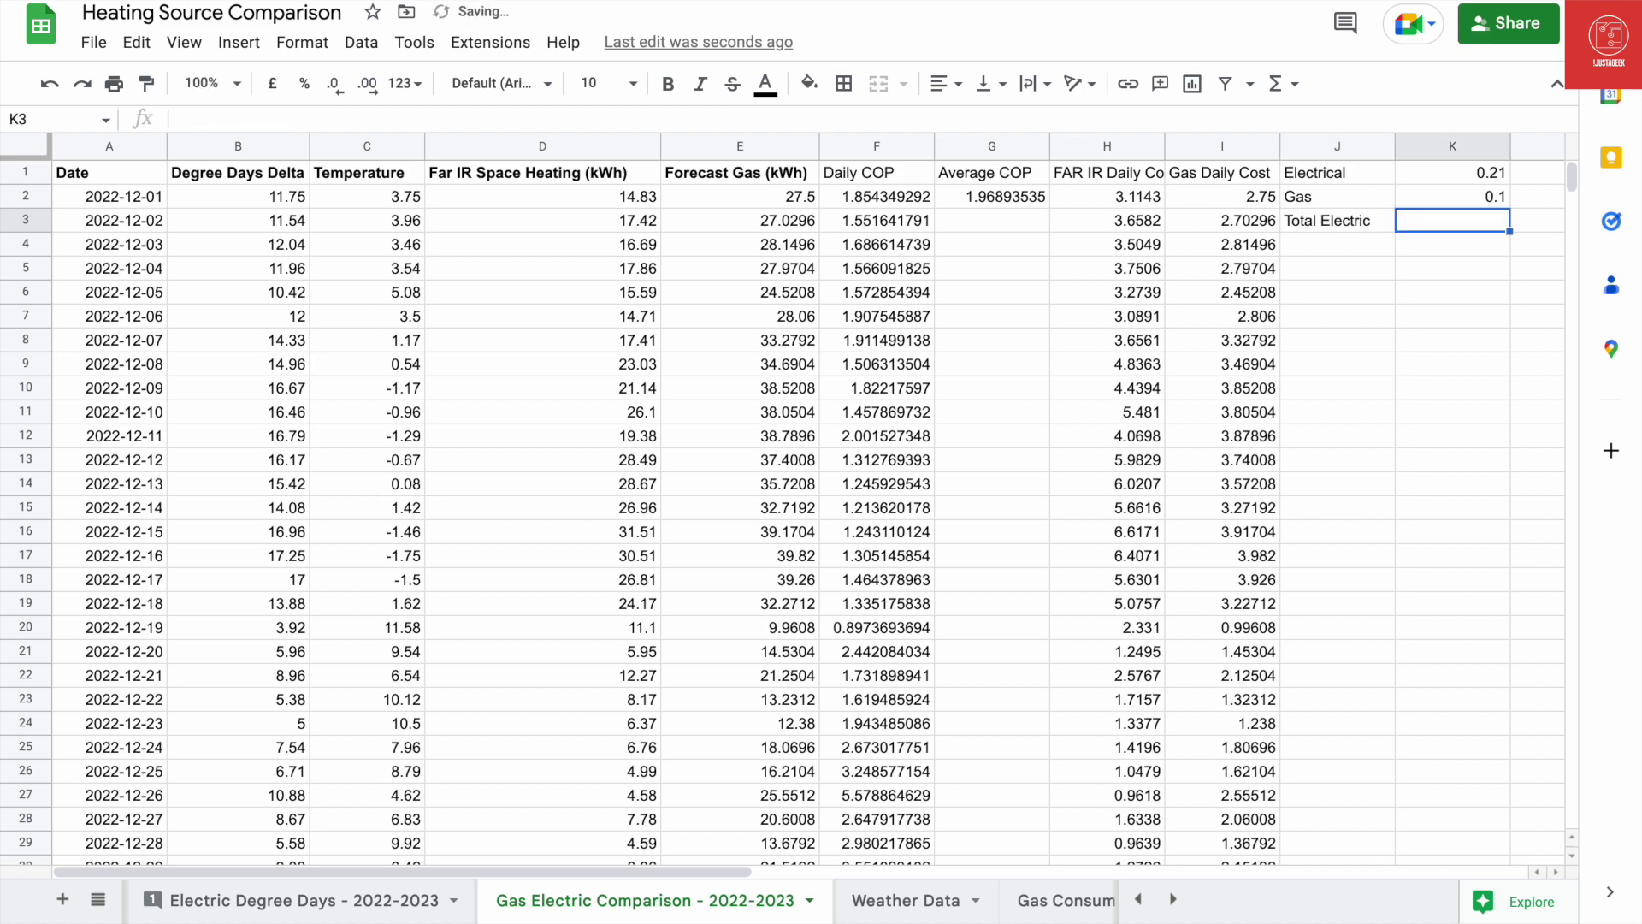
pyautogui.write('=s')
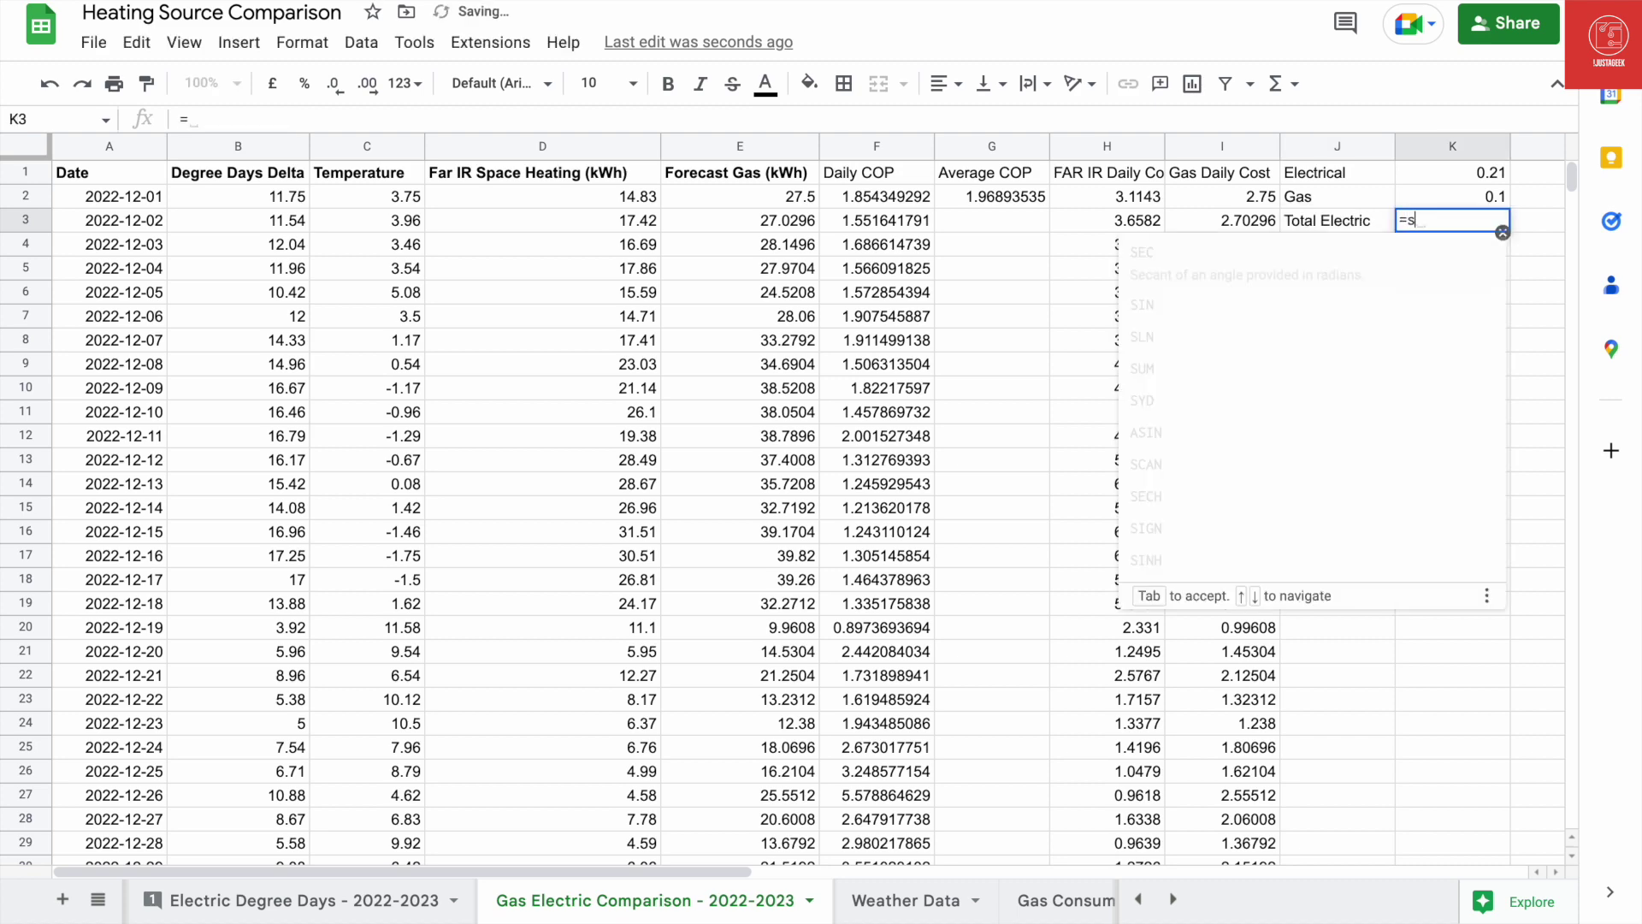
pyautogui.write('um(h2:h)')
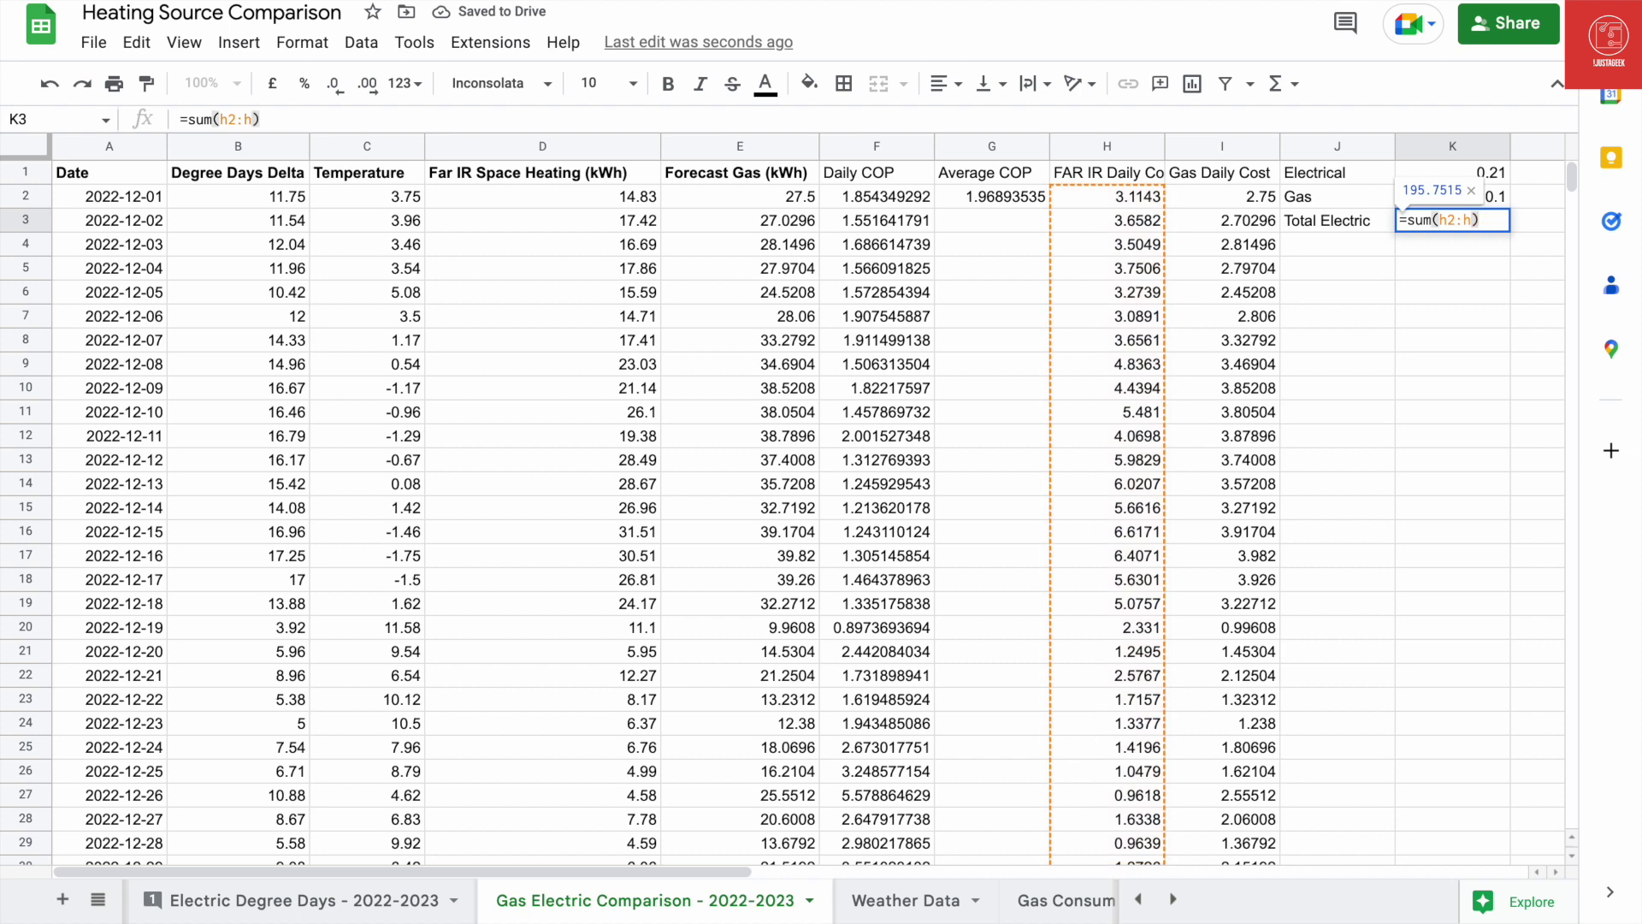
pyautogui.press('Return')
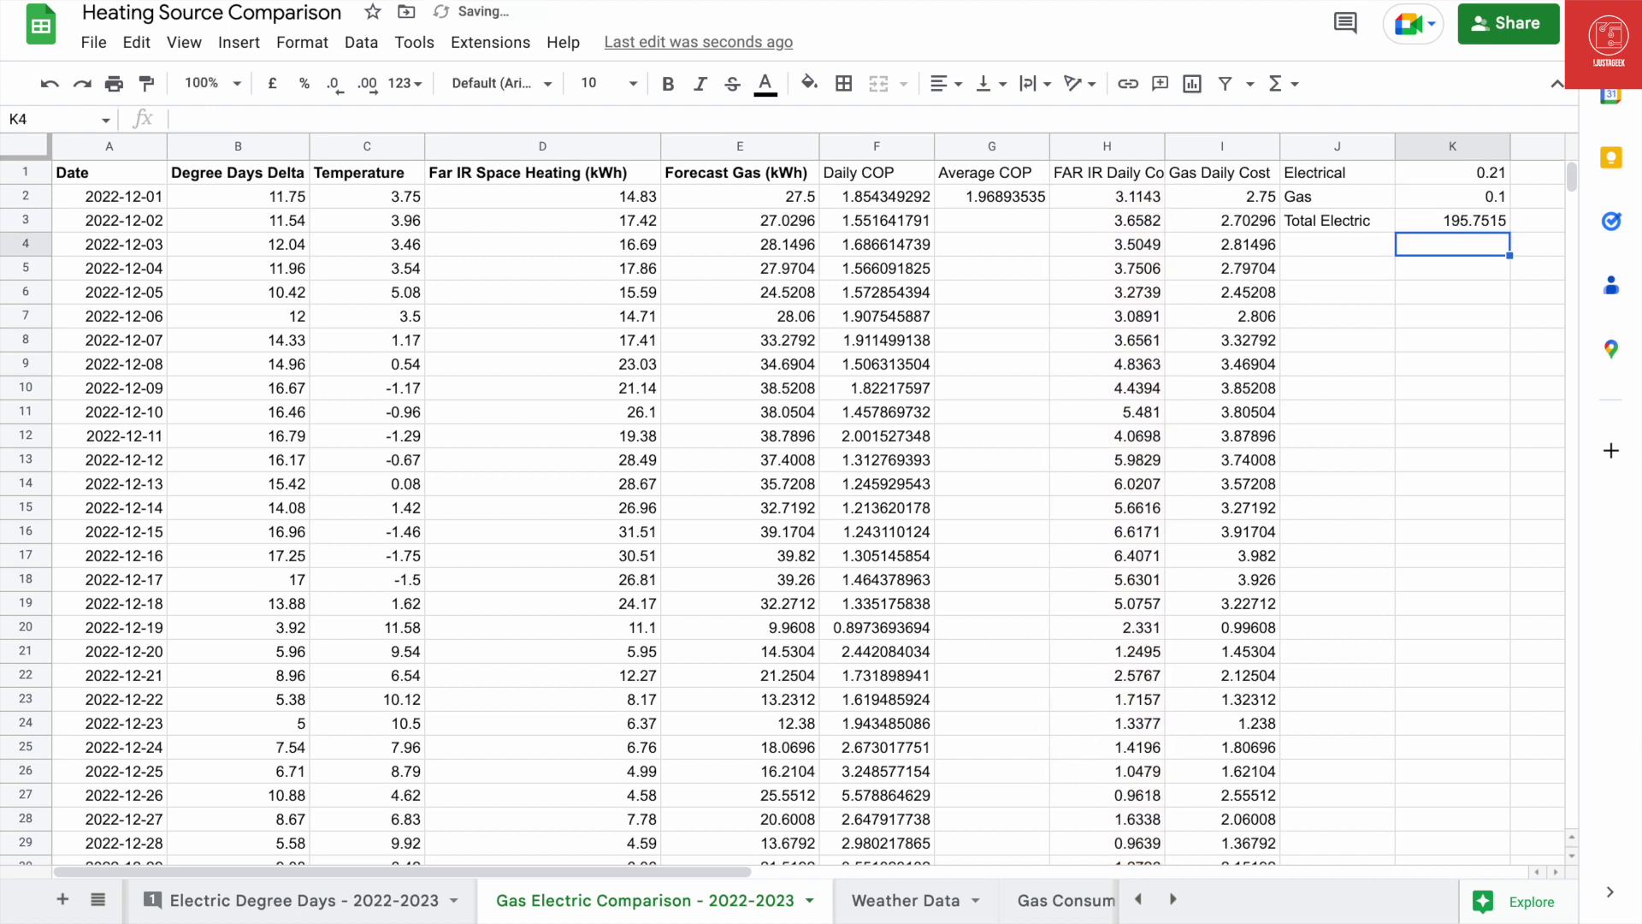
pyautogui.write('=sum(')
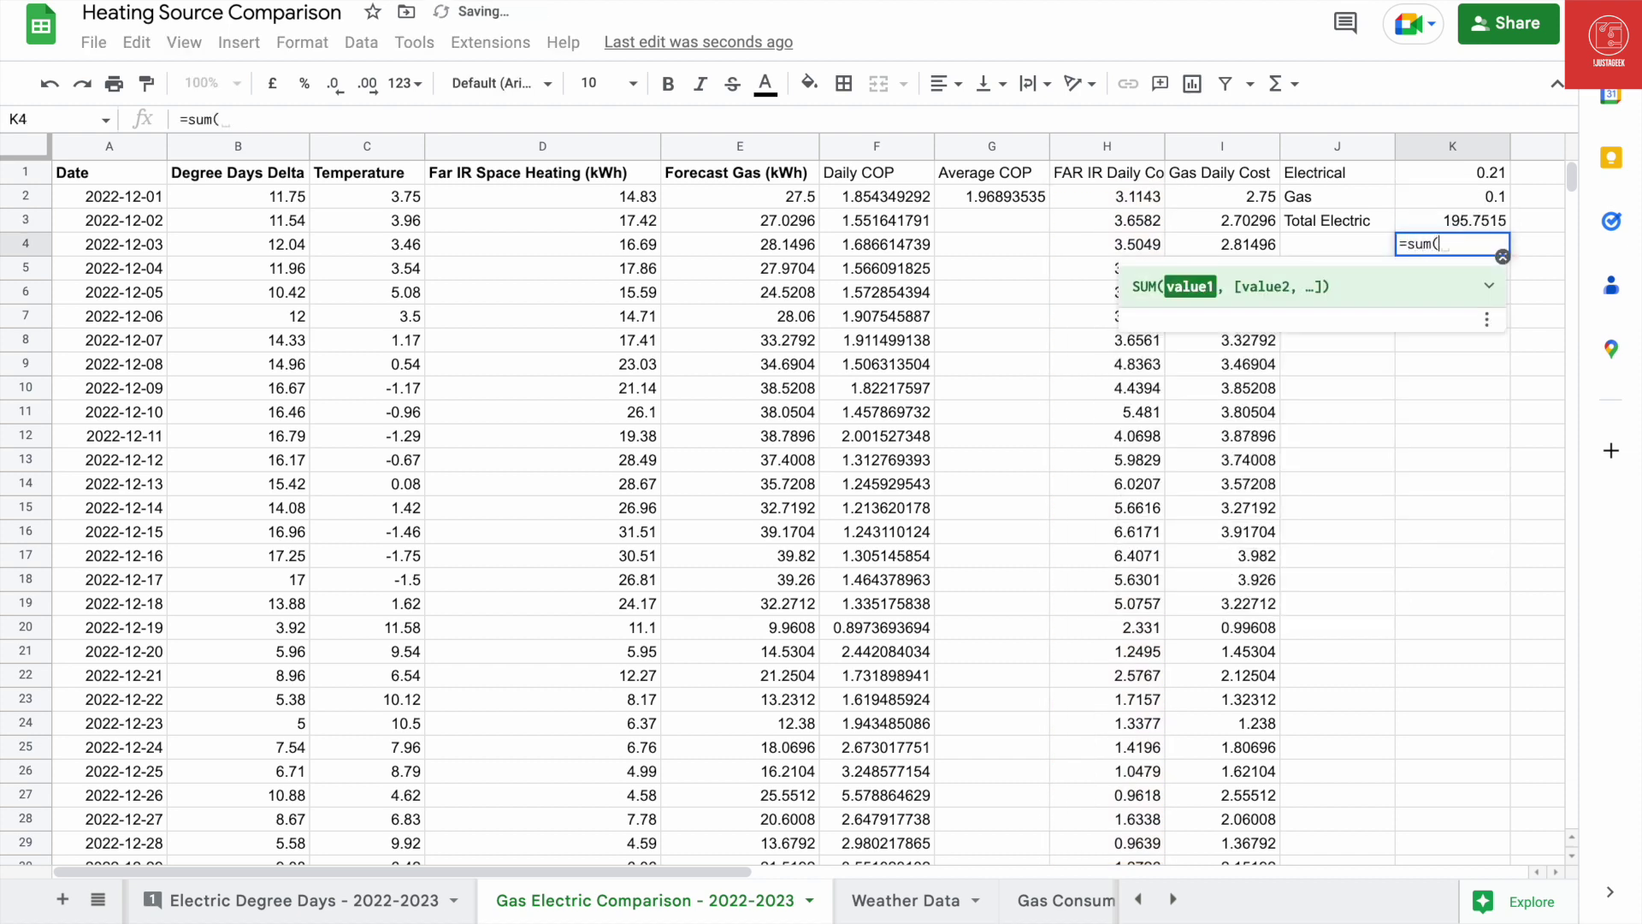
pyautogui.write('i2')
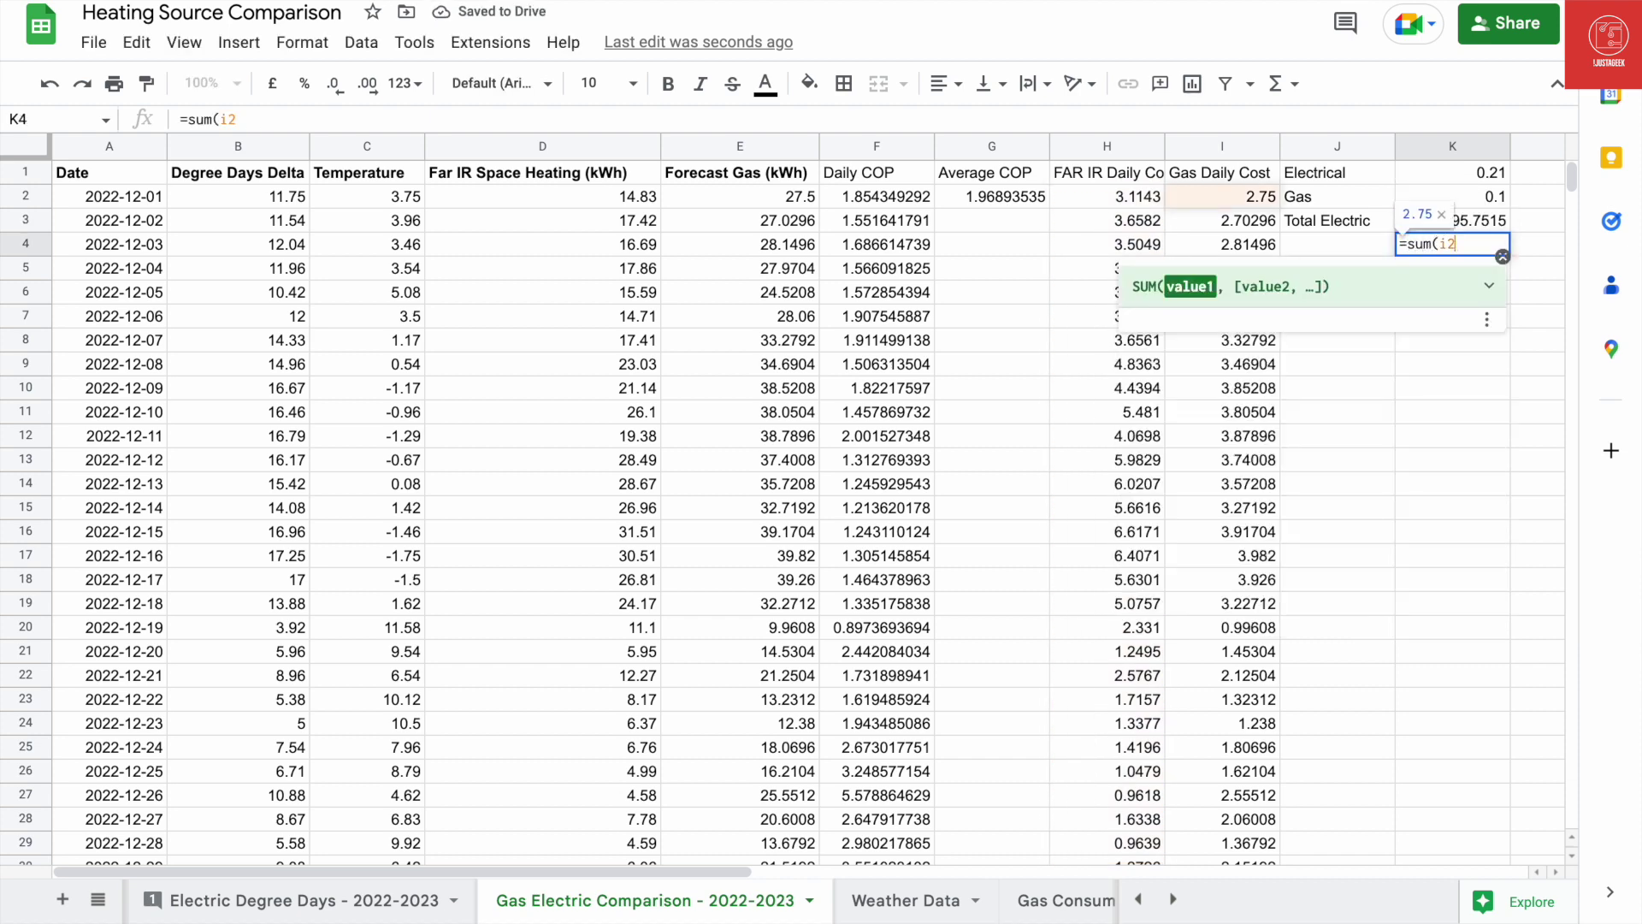
pyautogui.write(':i')
pyautogui.press('Return')
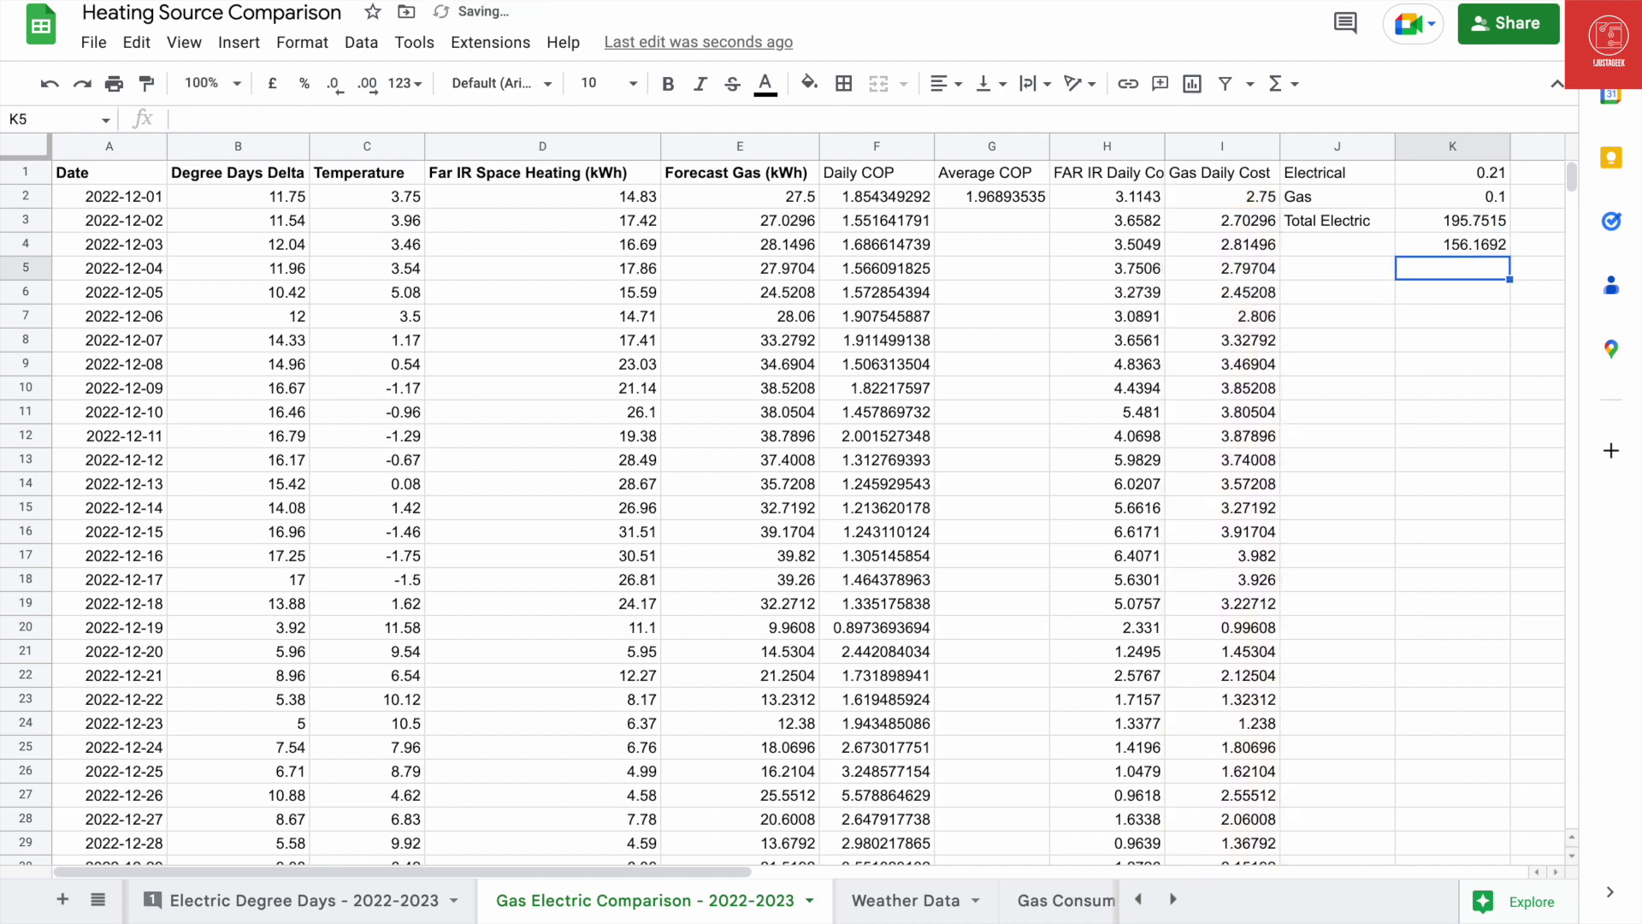
pyautogui.click(1452, 244)
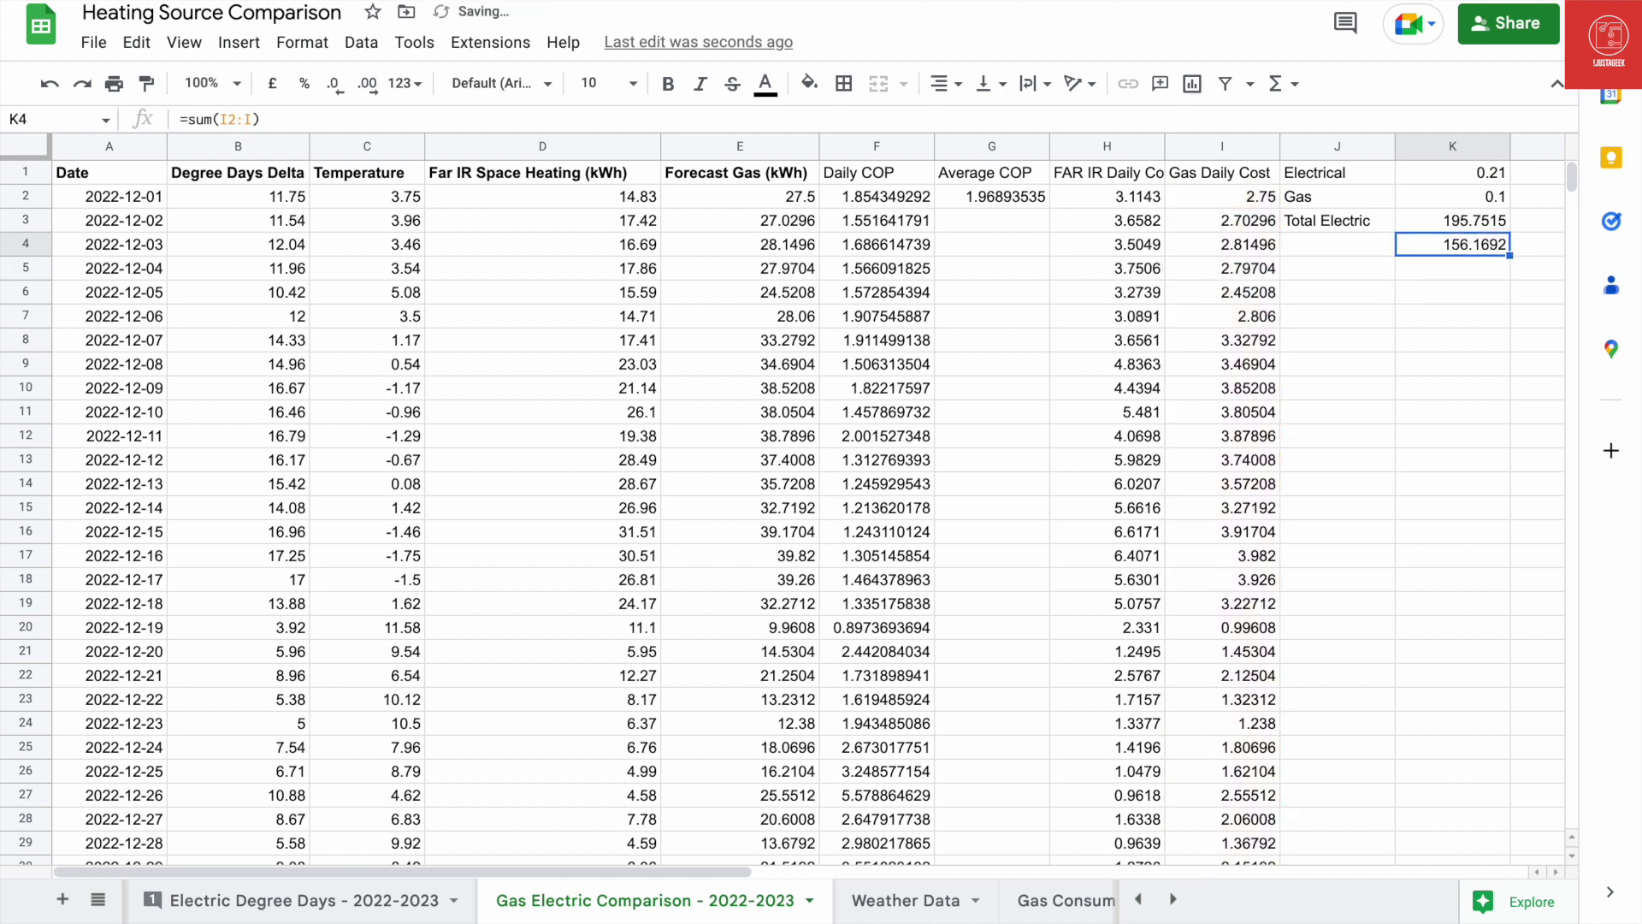
pyautogui.click(1336, 244)
pyautogui.write('Total Gas')
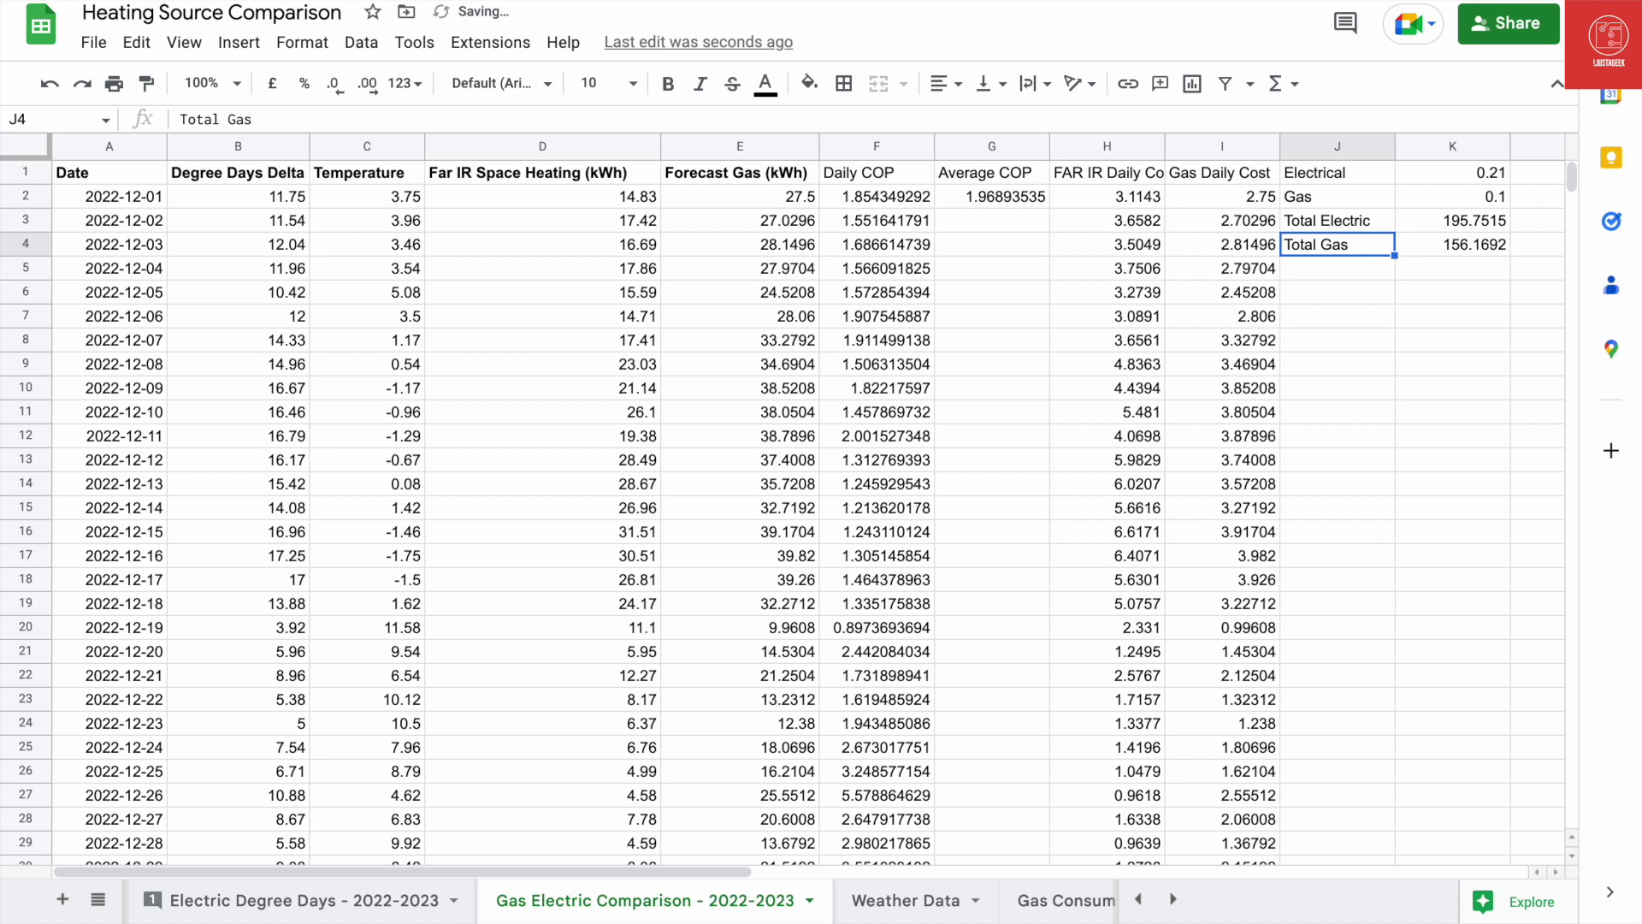
pyautogui.press('Return')
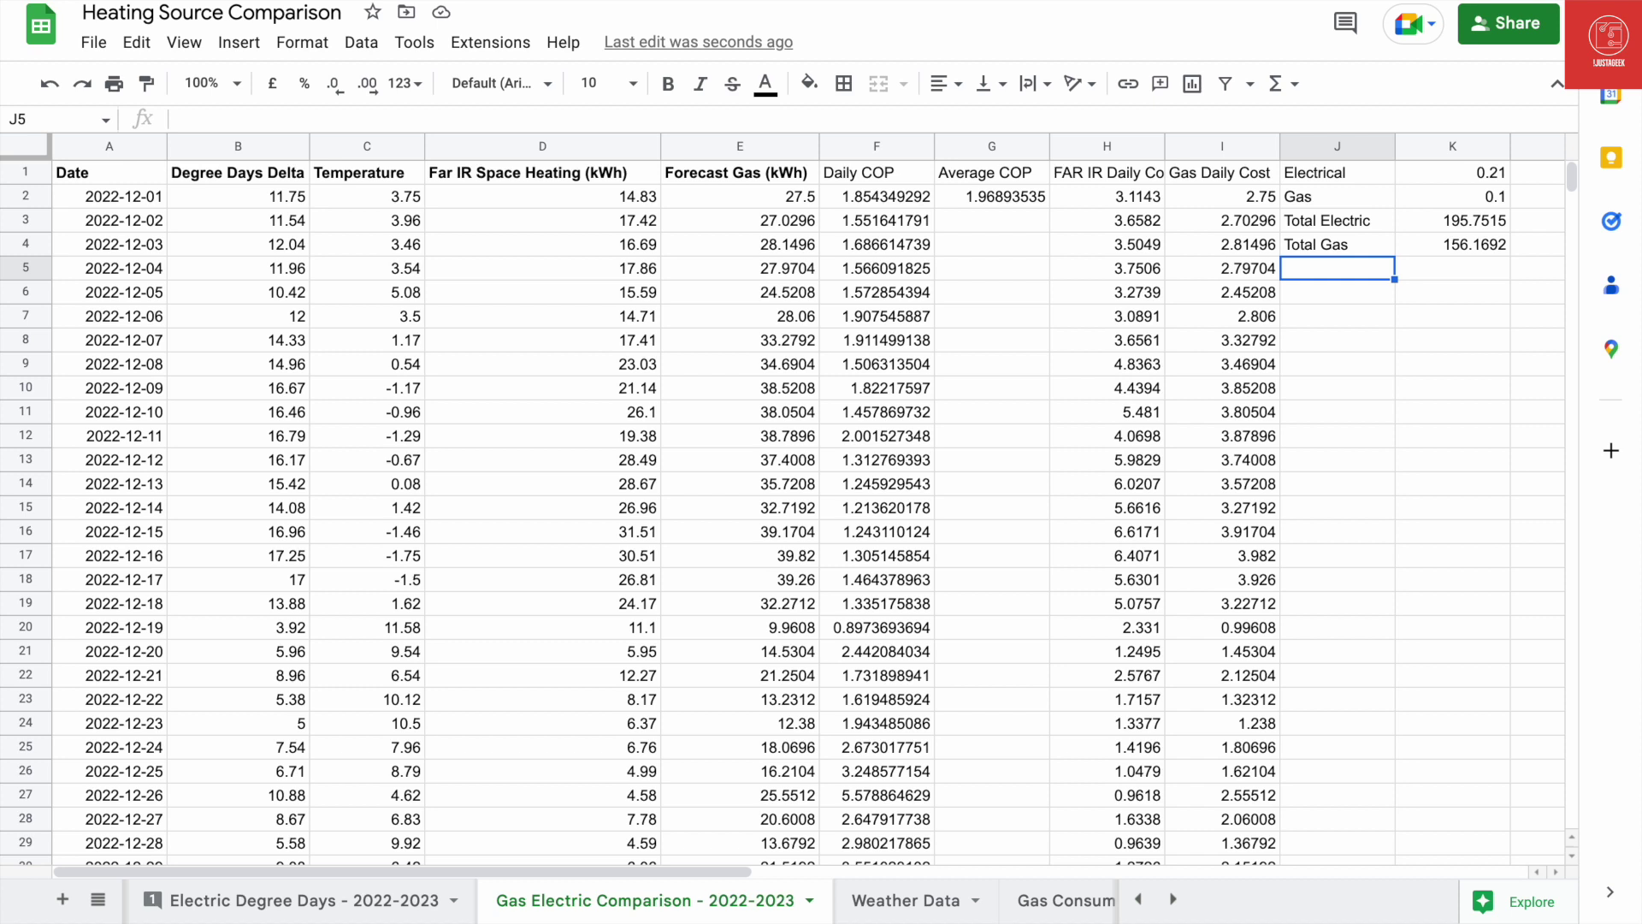
# Step: Change the electrical price in K1 to 0.09 and the gas price in K2 to 0.03
pyautogui.press('Right')
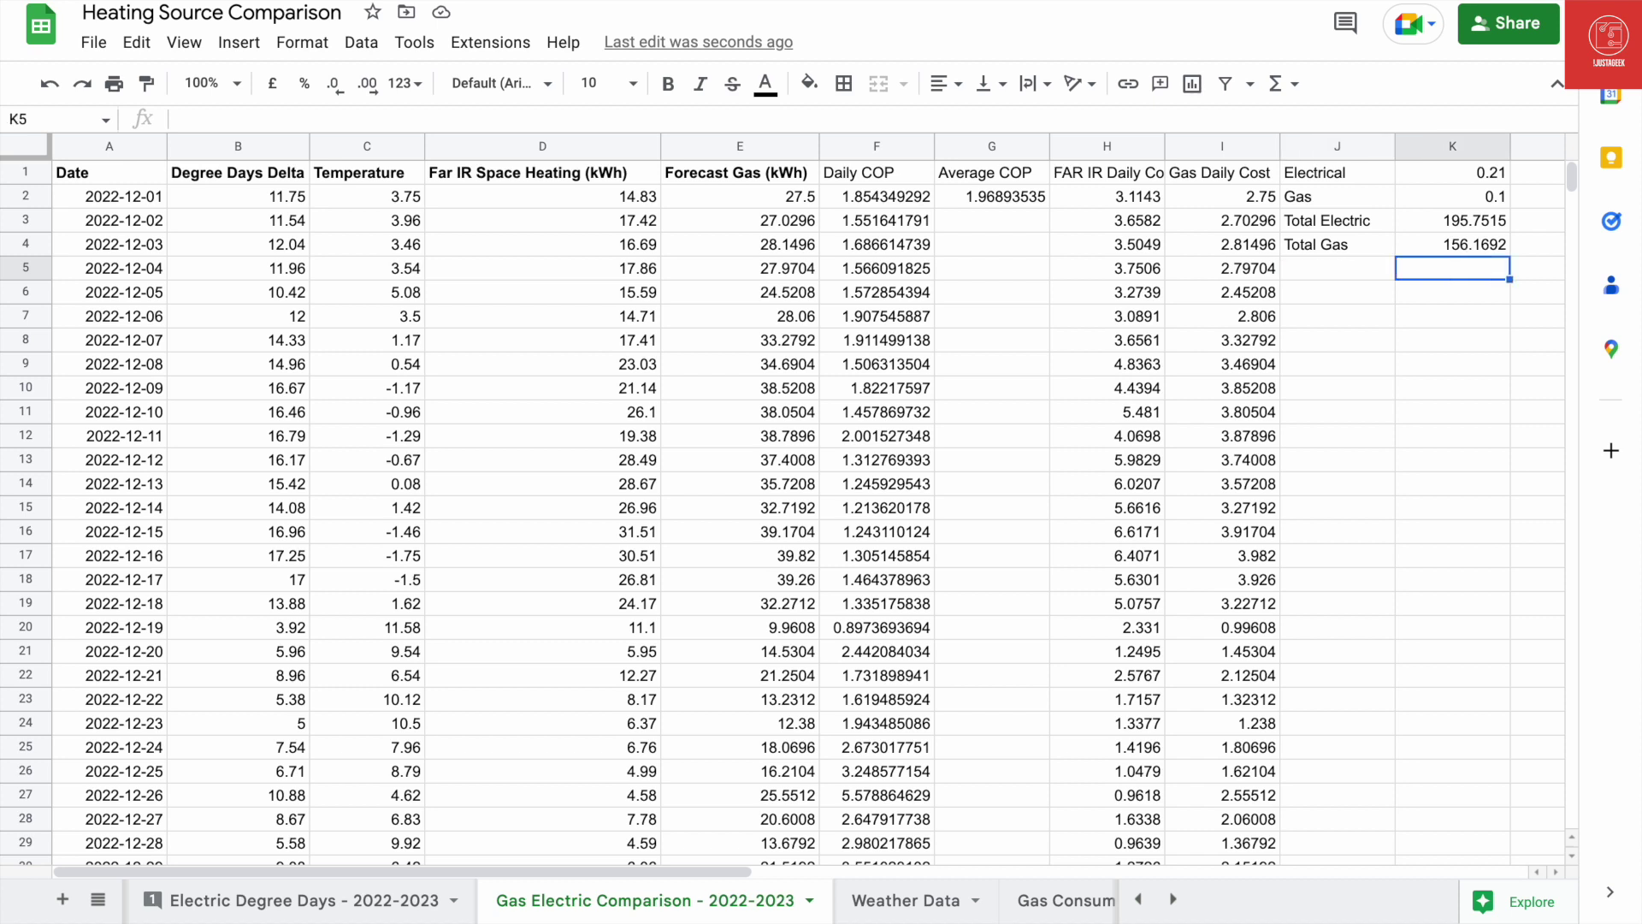
pyautogui.press('Up')
pyautogui.press('Up')
pyautogui.press('Up')
pyautogui.press('Up')
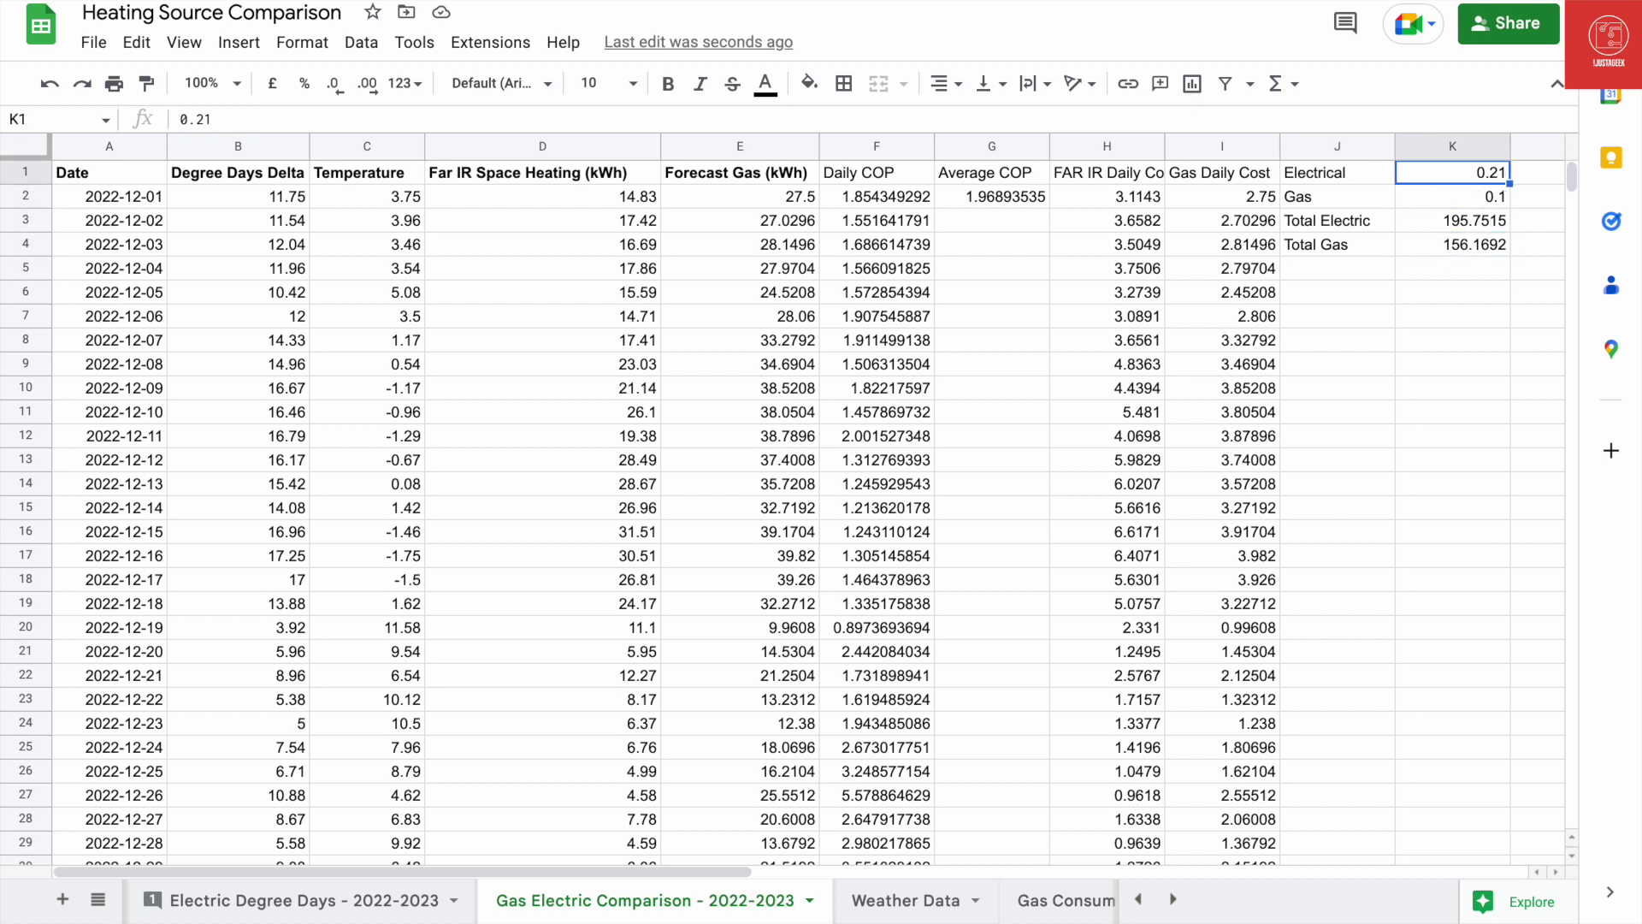
pyautogui.write('0.09')
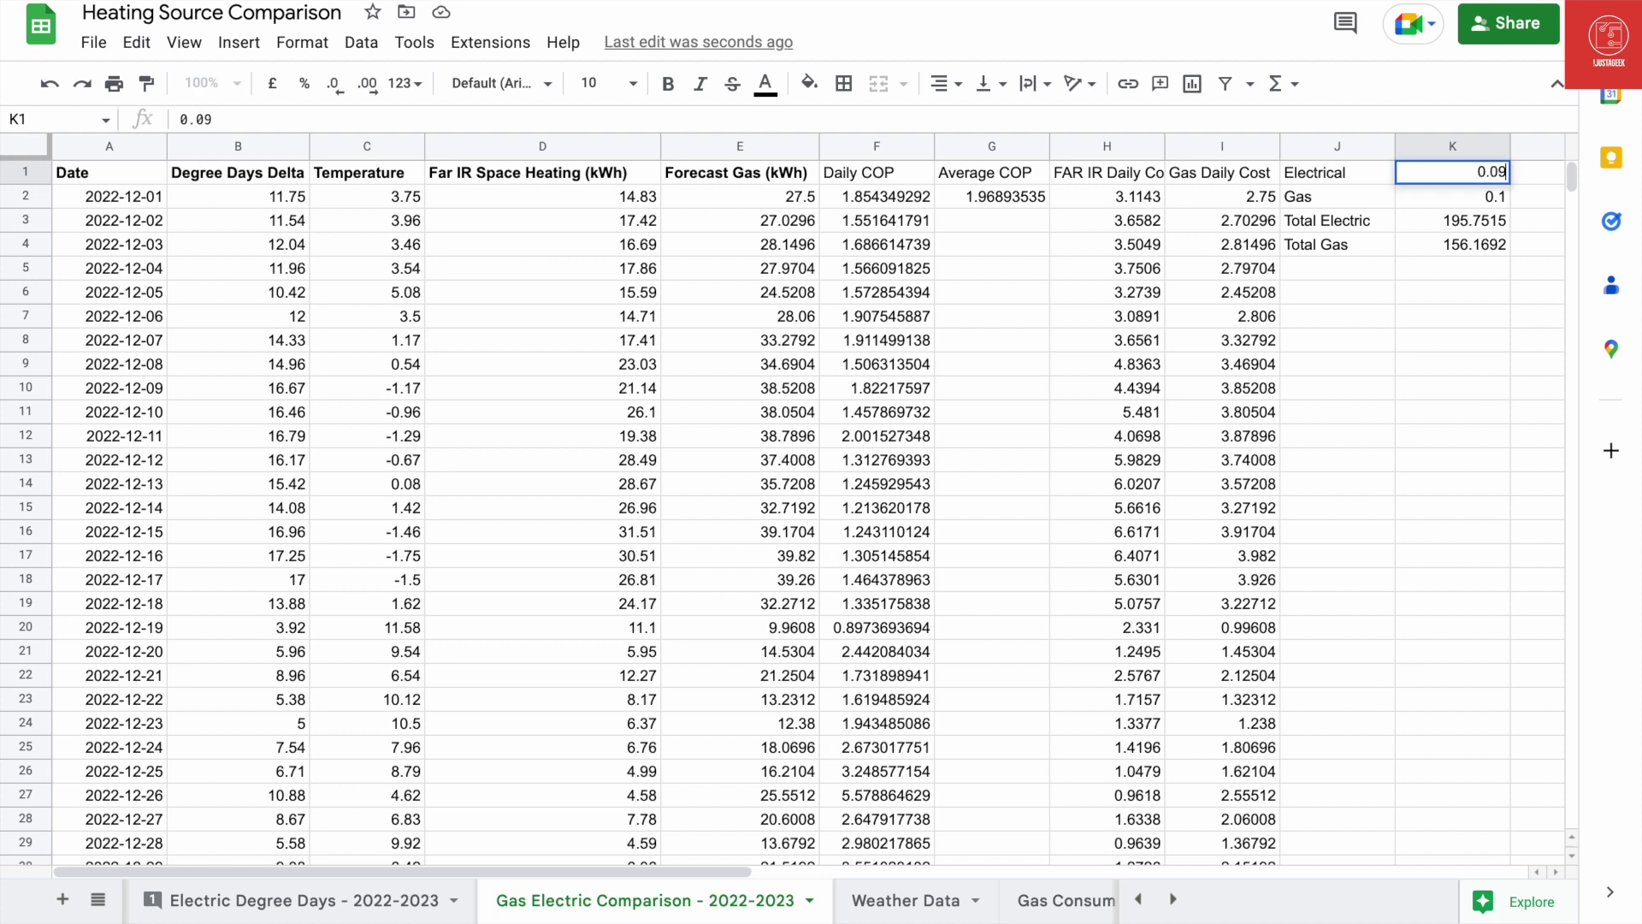
pyautogui.press('Return')
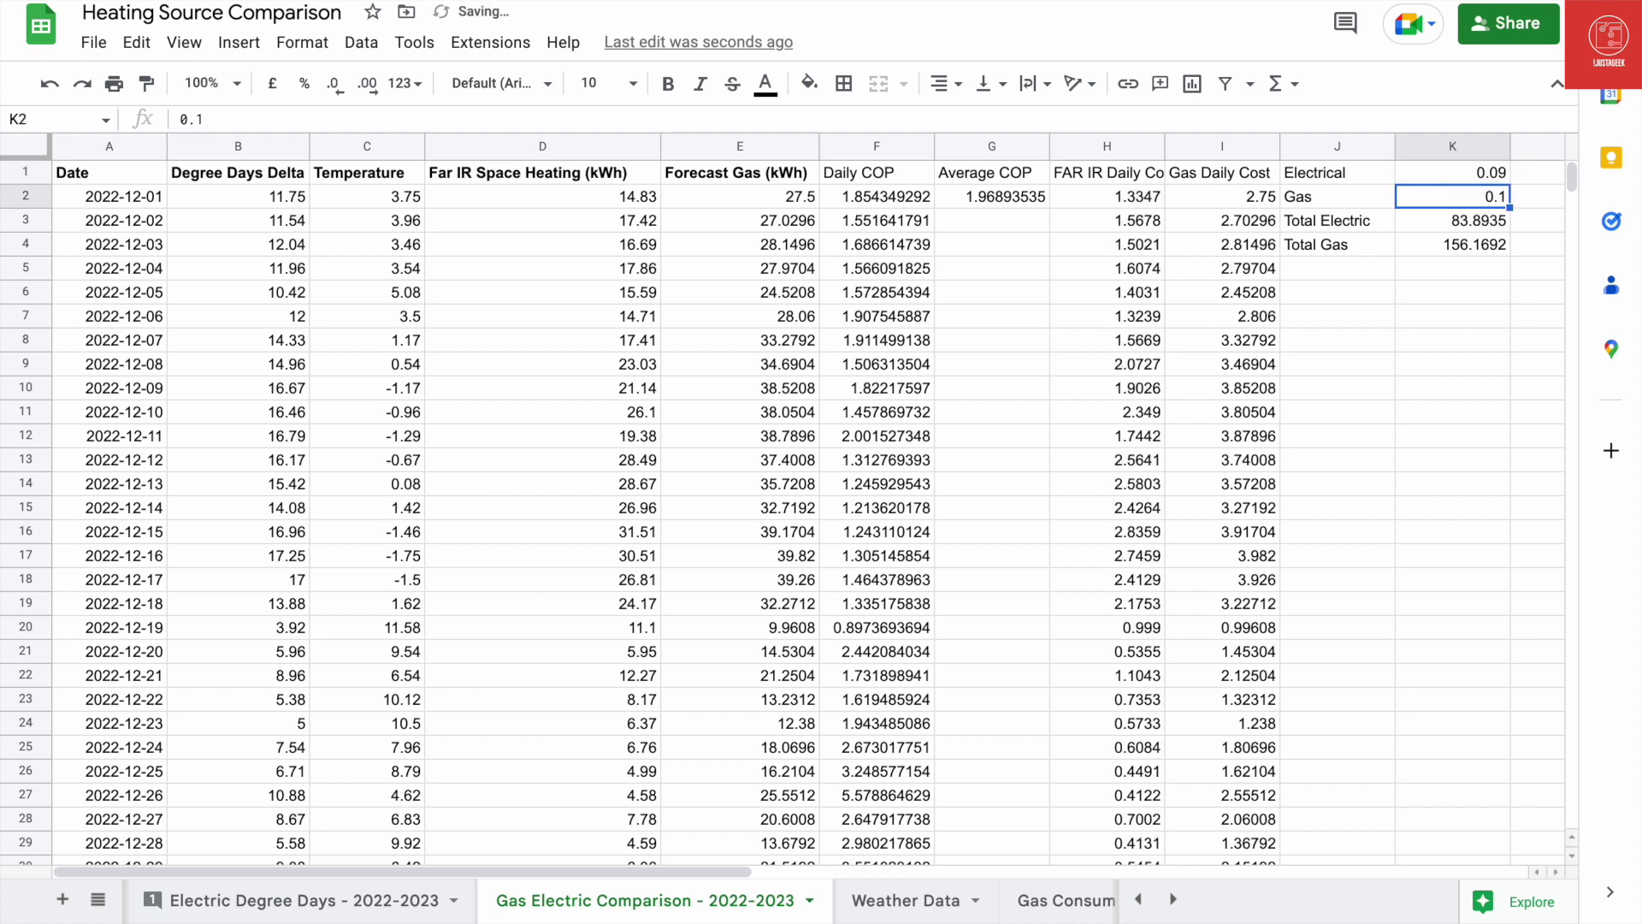
pyautogui.write('0.03')
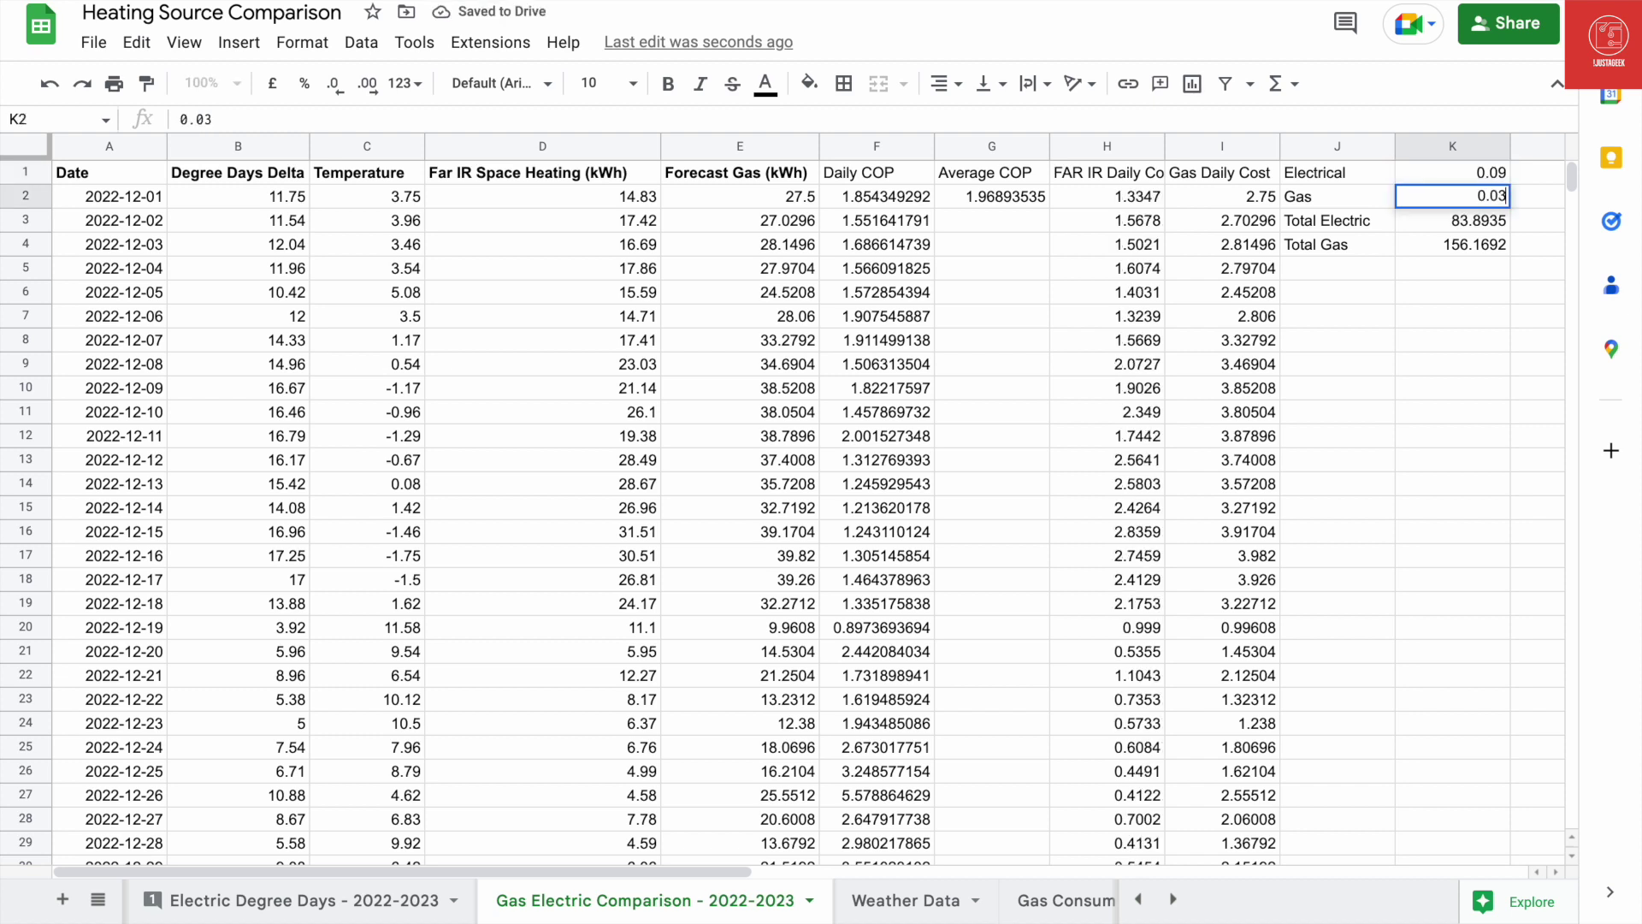
pyautogui.press('Return')
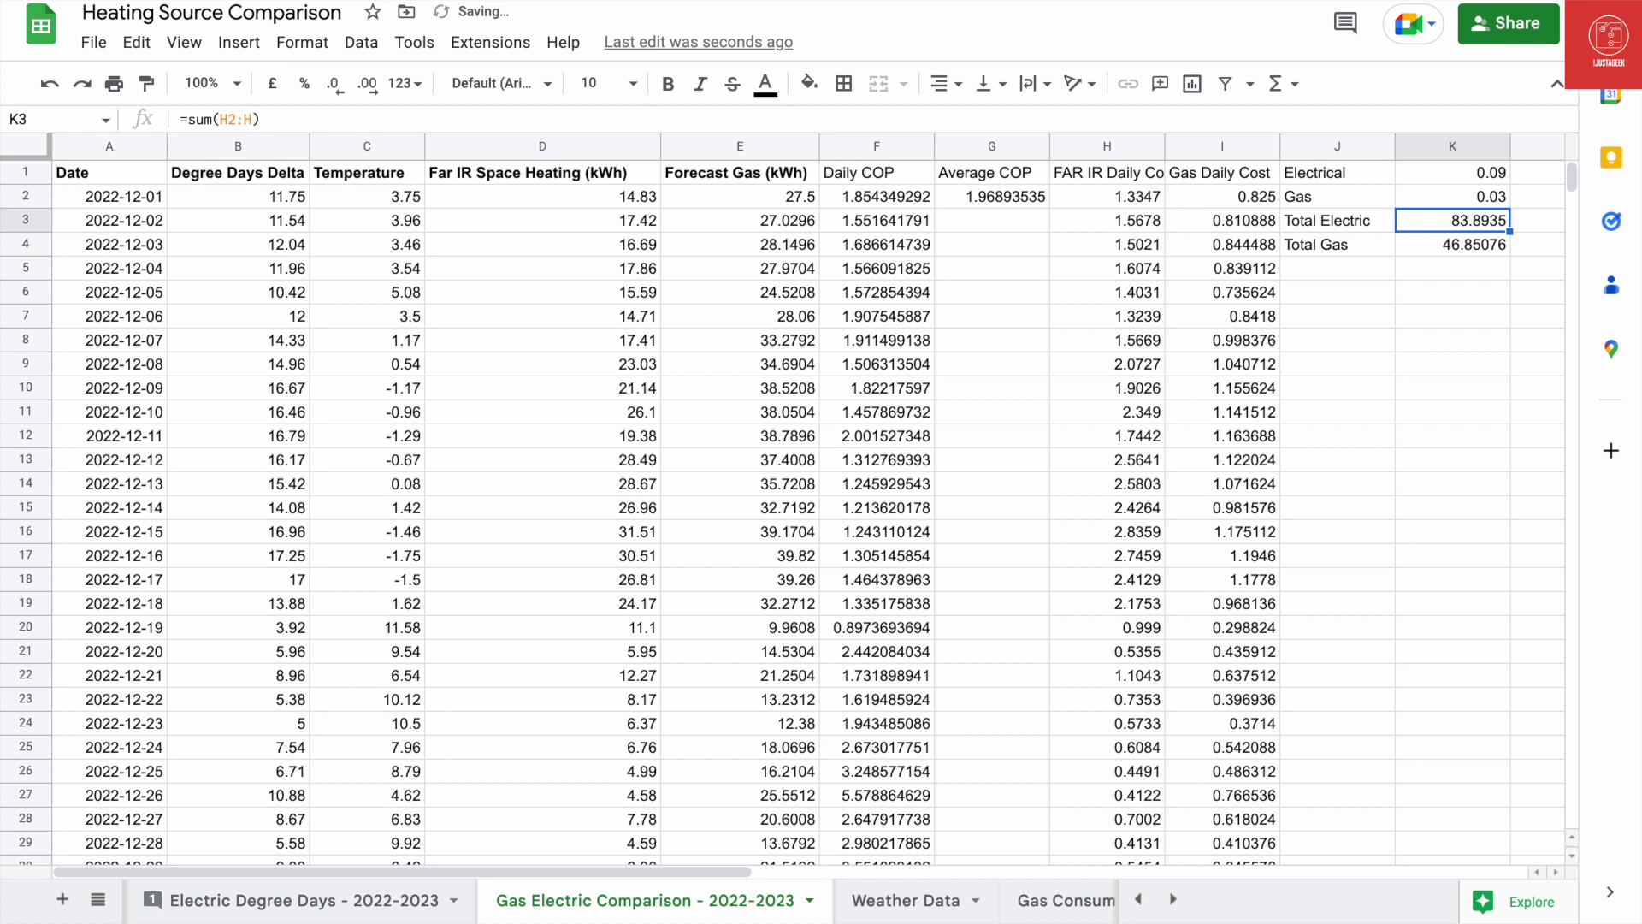